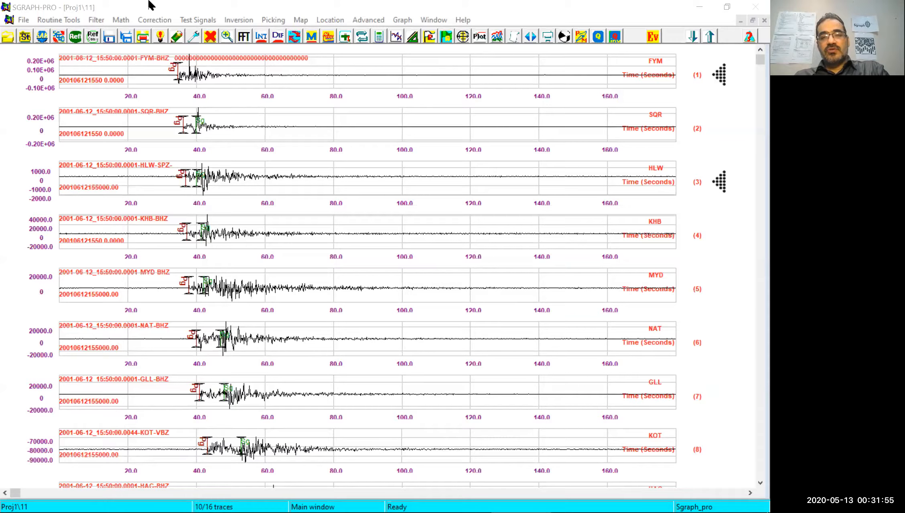
- Taper the first FYM trace with a factor of .5 and ignore the resulting trace
{"action": "left_click", "coordinate": [49, 24]}
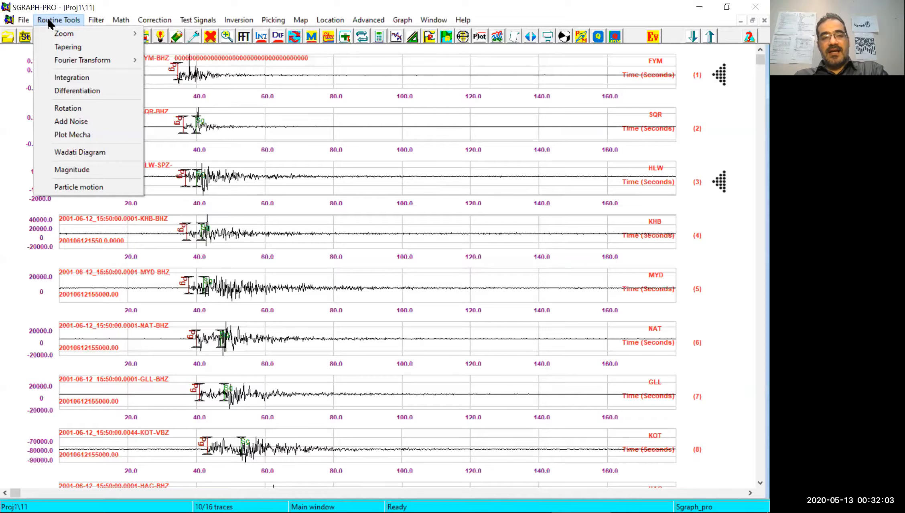
{"action": "mouse_move", "coordinate": [66, 35]}
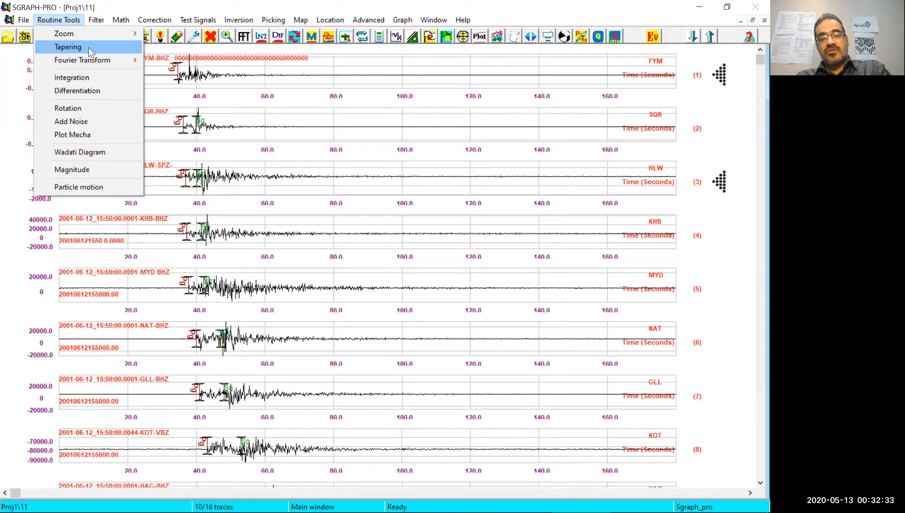
{"action": "left_click", "coordinate": [89, 49]}
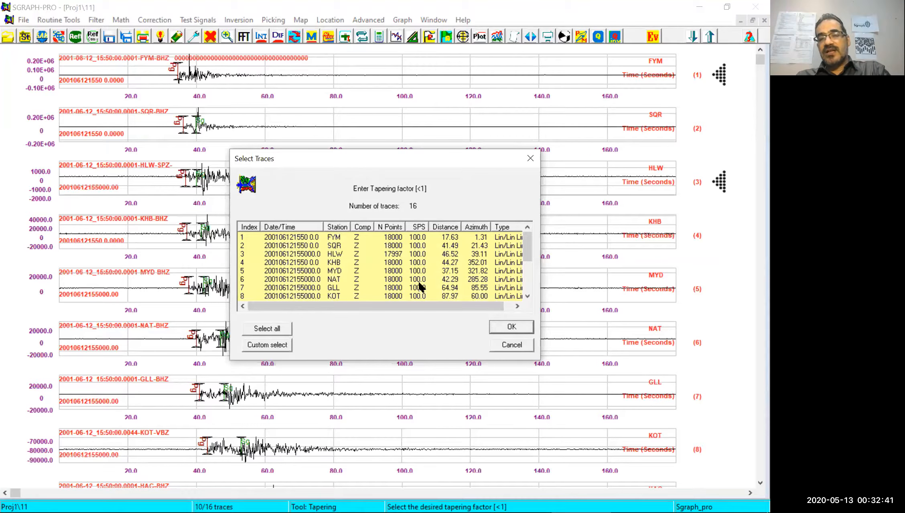
{"action": "left_click", "coordinate": [308, 239]}
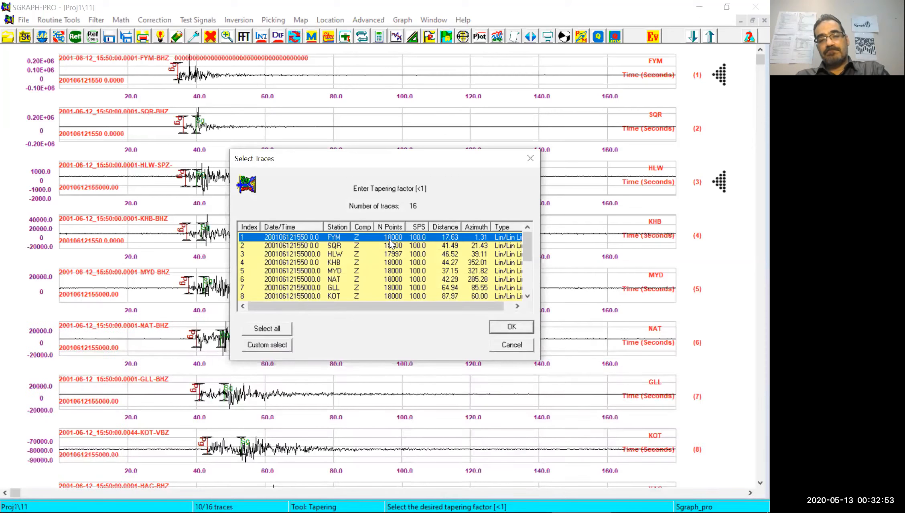
{"action": "left_click", "coordinate": [512, 327]}
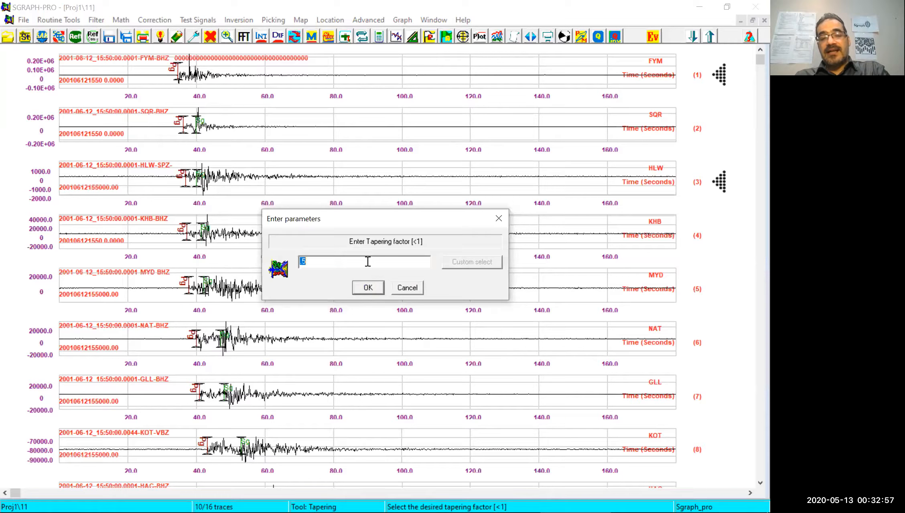
{"action": "type", "text": ".5"}
{"action": "left_click_drag", "start_coordinate": [318, 263], "coordinate": [299, 298]}
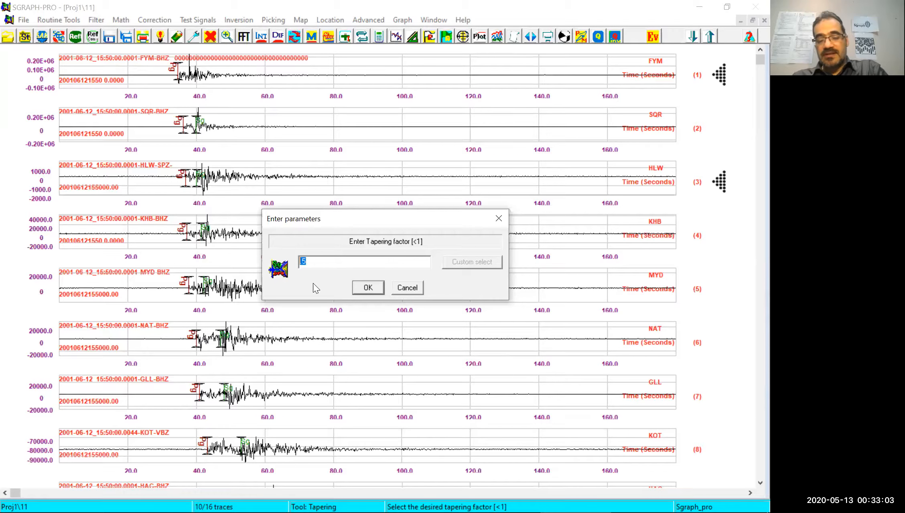
{"action": "type", "text": ".5"}
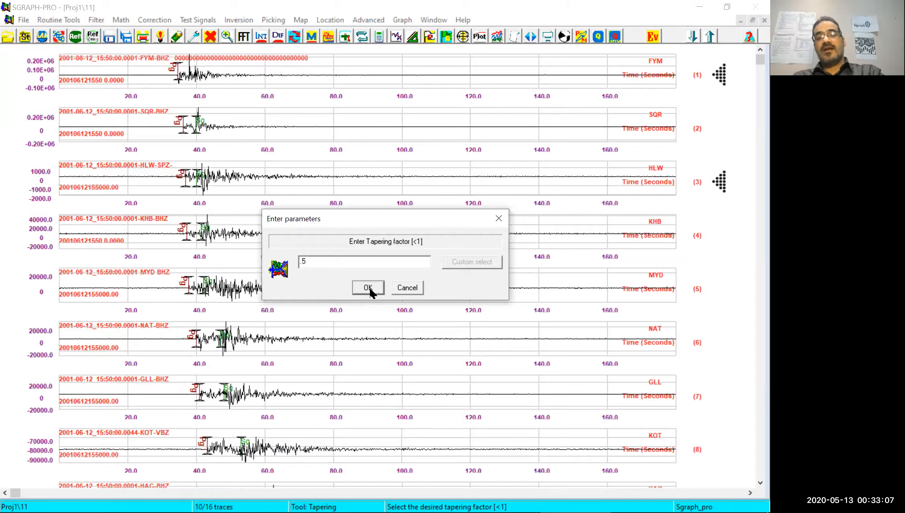
{"action": "key", "text": "Return"}
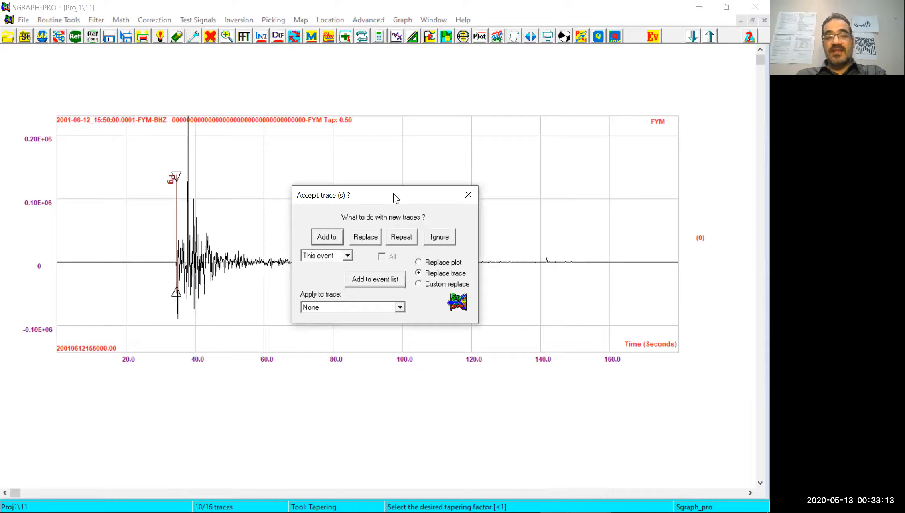
{"action": "left_click_drag", "start_coordinate": [393, 194], "coordinate": [370, 95]}
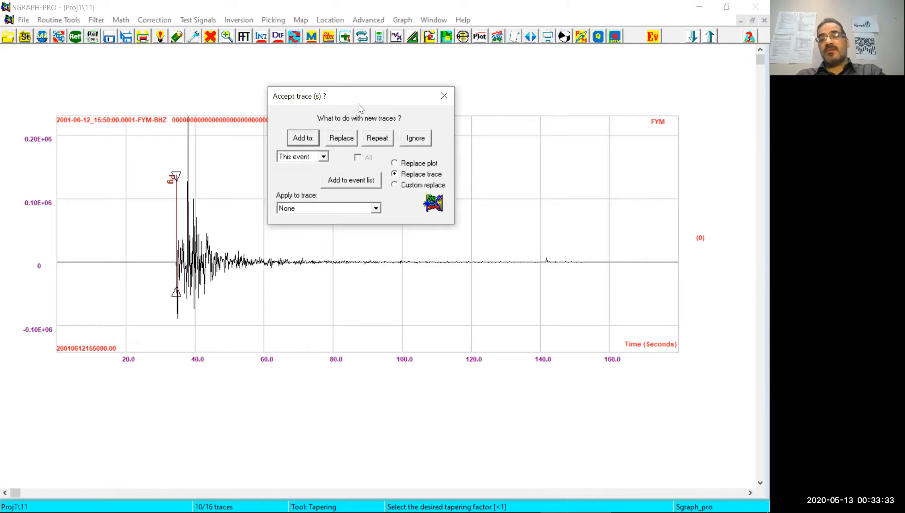
{"action": "left_click_drag", "start_coordinate": [358, 103], "coordinate": [307, 88]}
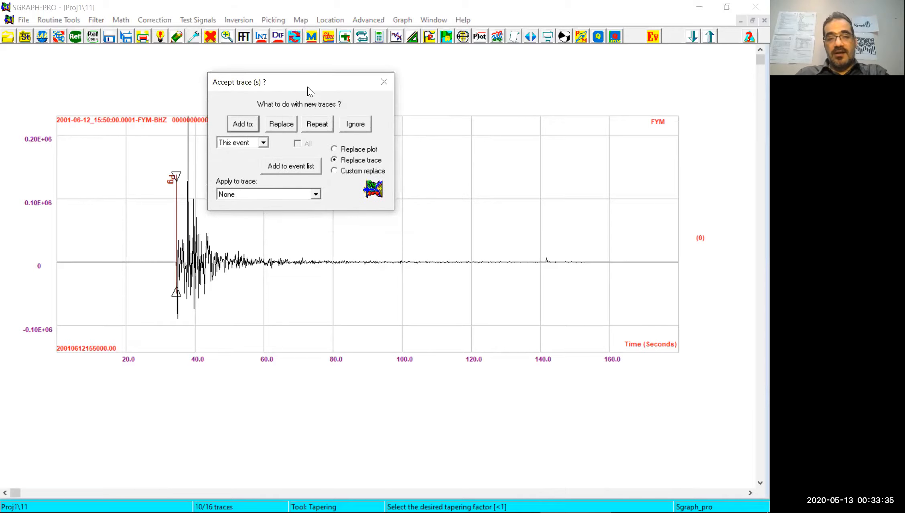
{"action": "left_click", "coordinate": [358, 125]}
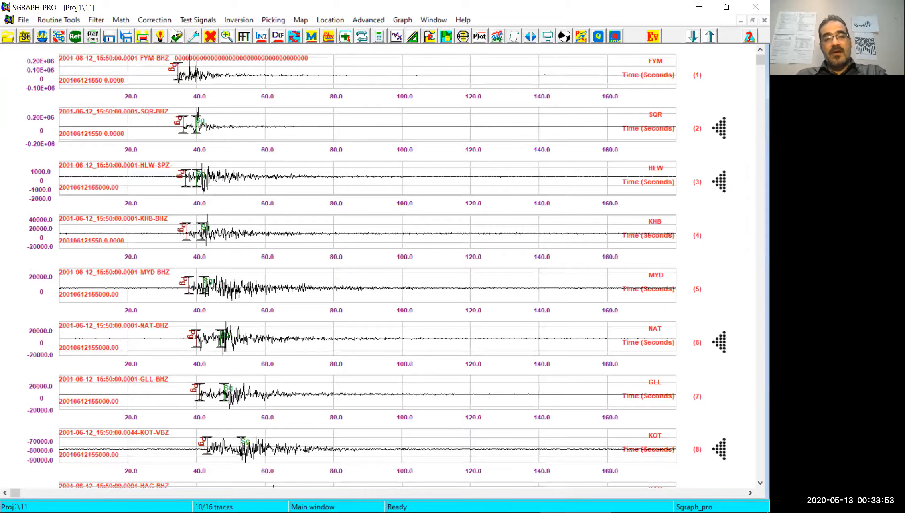
- Taper the SQR trace (index 2) with a factor of 0.50 and add the result to this event
{"action": "left_click", "coordinate": [75, 20]}
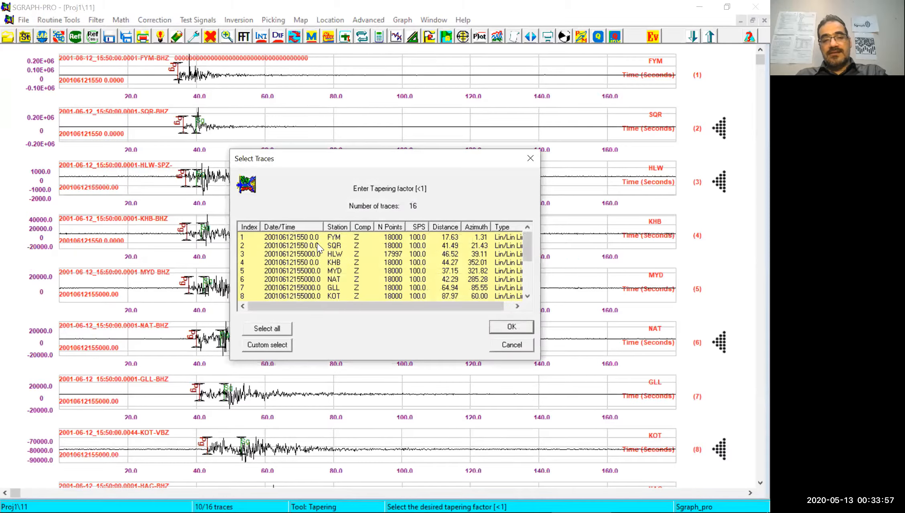
{"action": "left_click", "coordinate": [319, 247]}
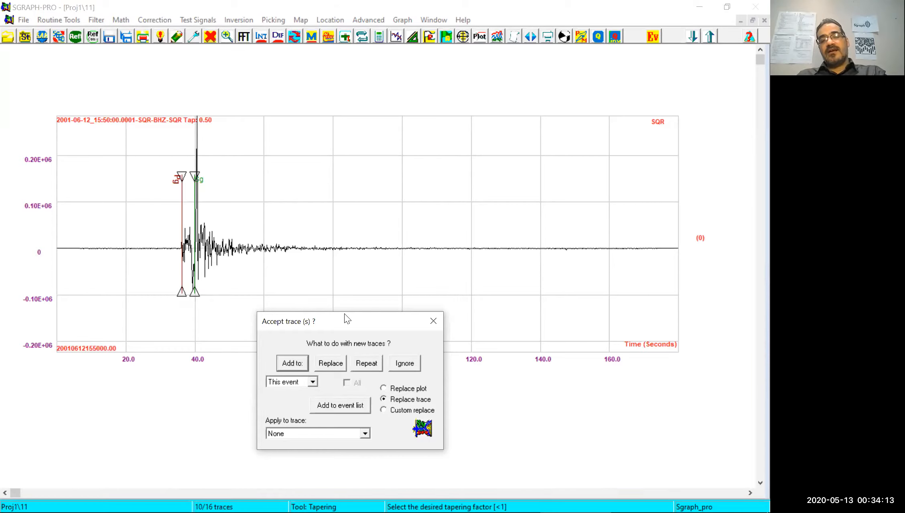
{"action": "left_click_drag", "start_coordinate": [344, 314], "coordinate": [369, 171]}
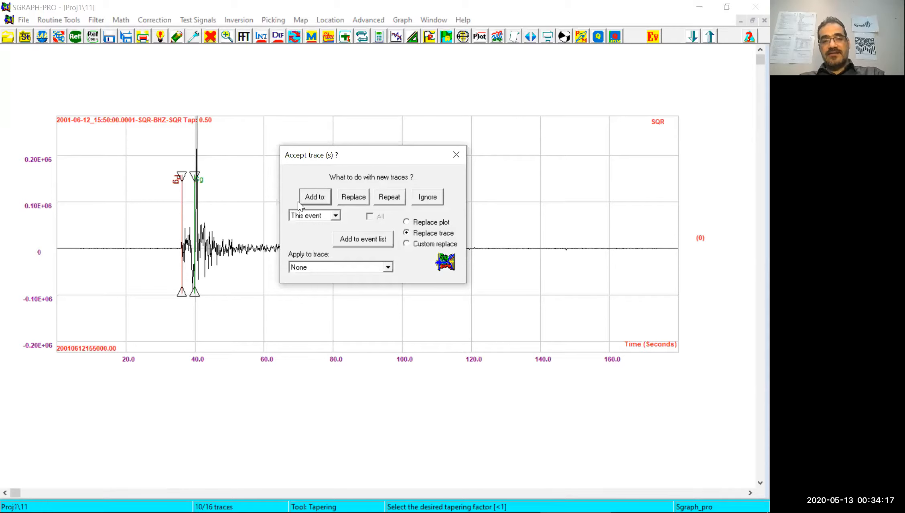
{"action": "left_click", "coordinate": [330, 194]}
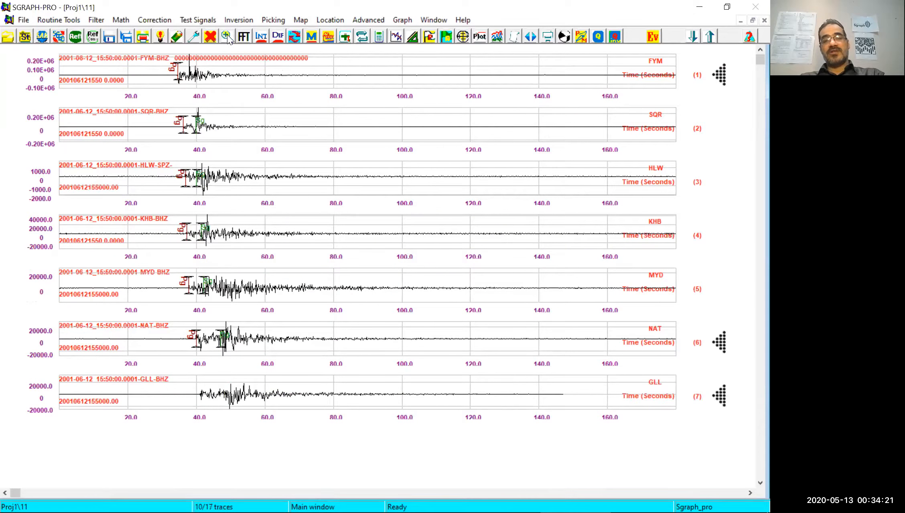
- Open the tapered SQR trace (index 17) in the Zoom tool
{"action": "left_click", "coordinate": [227, 37]}
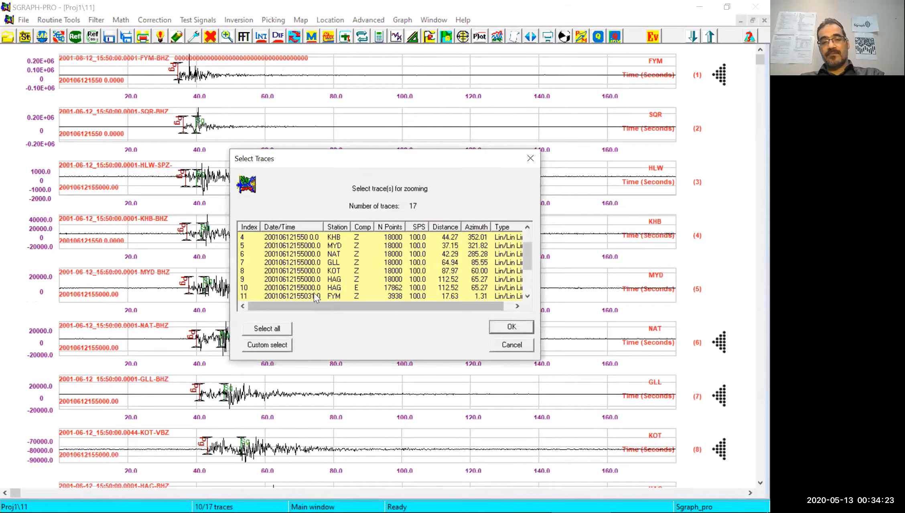
{"action": "scroll", "coordinate": [316, 297], "scroll_direction": "down", "scroll_amount": 2}
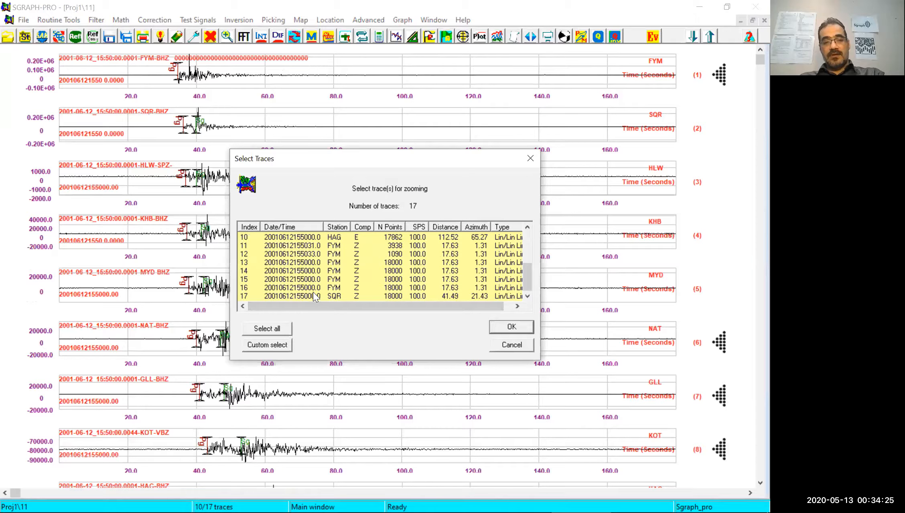
{"action": "double_click", "coordinate": [313, 295]}
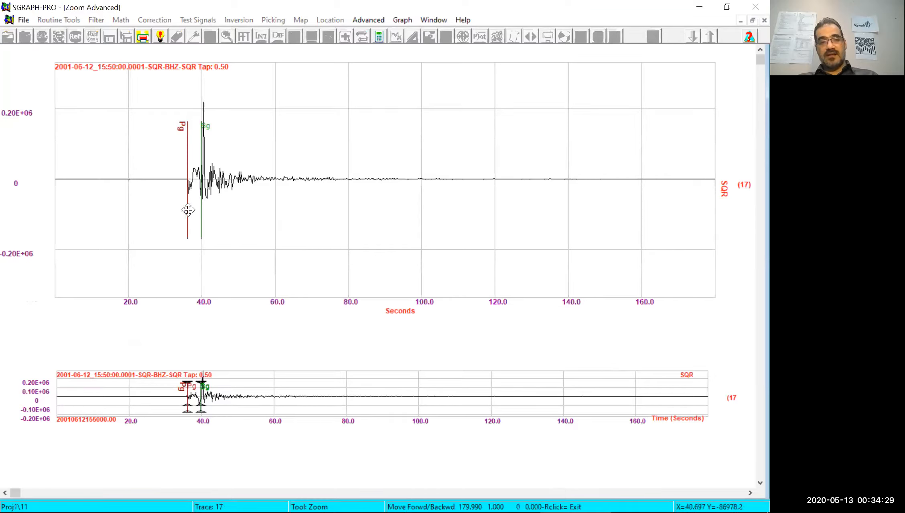
- Zoom in on the start of the tapered SQR trace, about 2 to 30 seconds, examine its amplitudes, and ignore the zoomed trace
{"action": "right_click", "coordinate": [202, 194]}
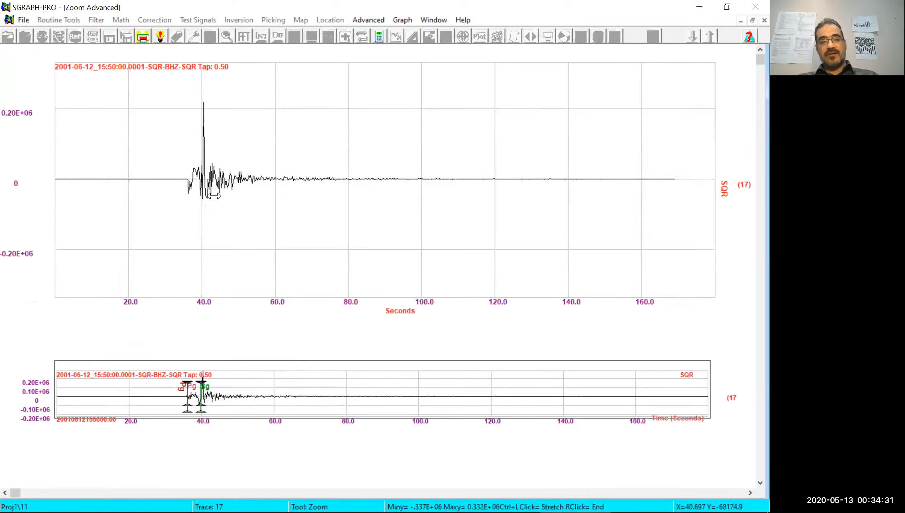
{"action": "left_click", "coordinate": [146, 237]}
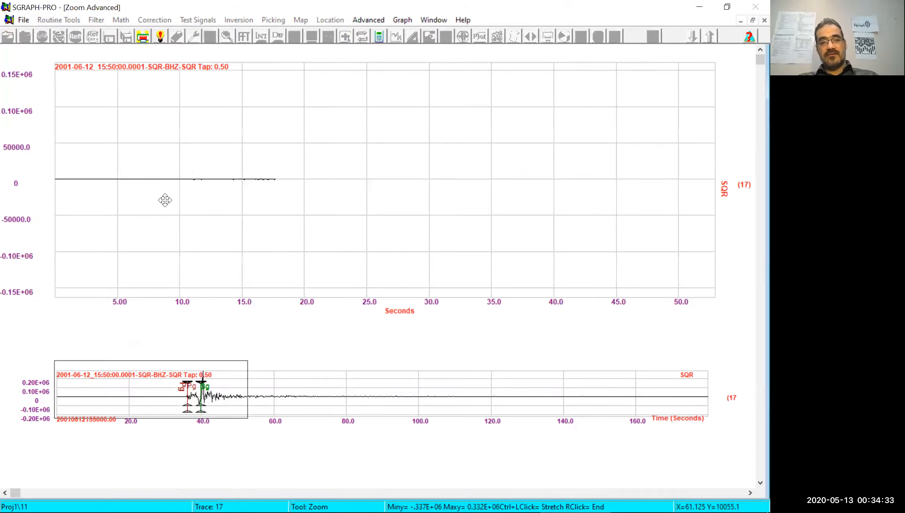
{"action": "left_click", "coordinate": [337, 126]}
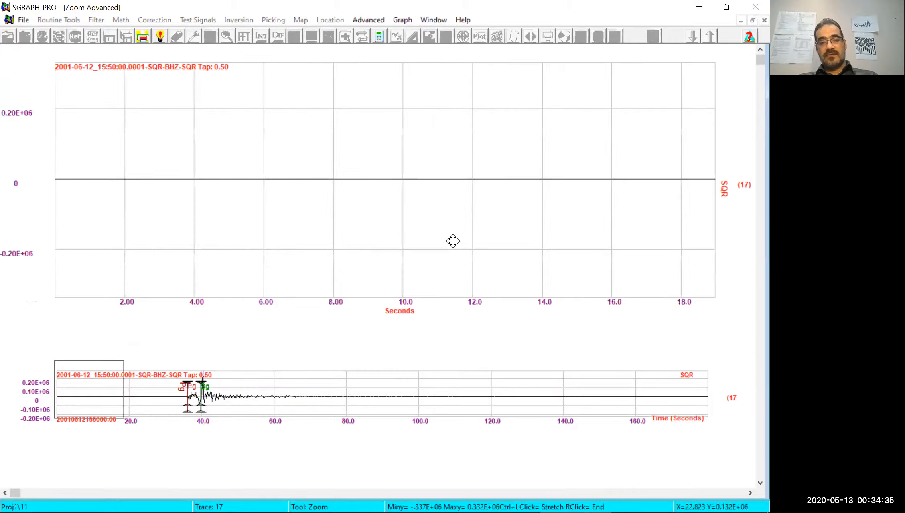
{"action": "left_click", "coordinate": [285, 237]}
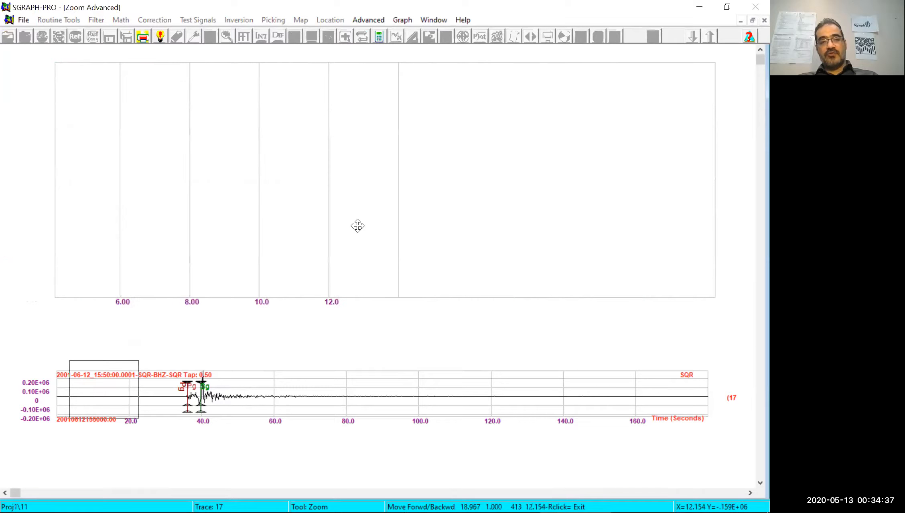
{"action": "left_click", "coordinate": [481, 212]}
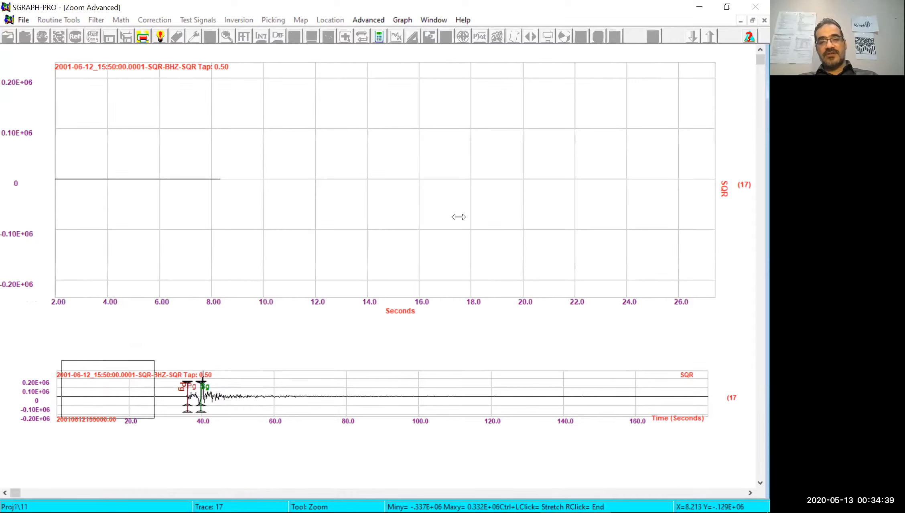
{"action": "left_click", "coordinate": [477, 216]}
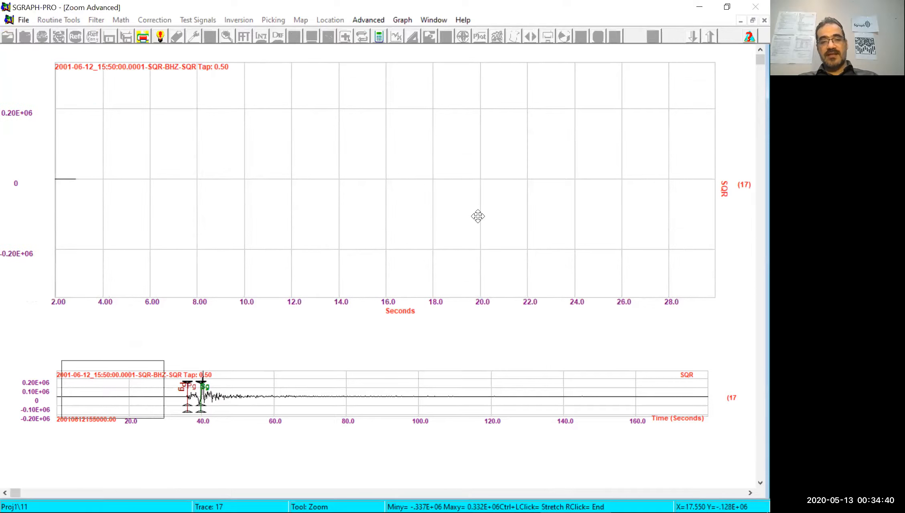
{"action": "right_click", "coordinate": [442, 216]}
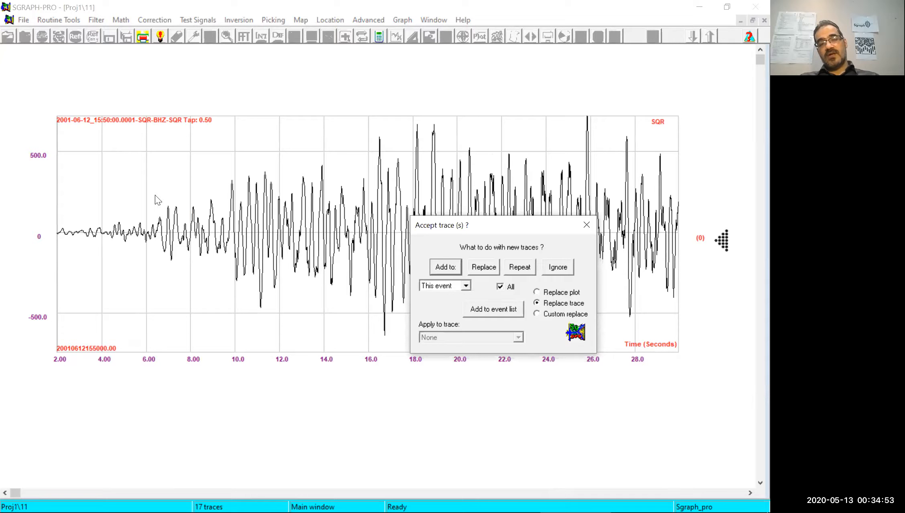
{"action": "left_click_drag", "start_coordinate": [506, 224], "coordinate": [493, 209]}
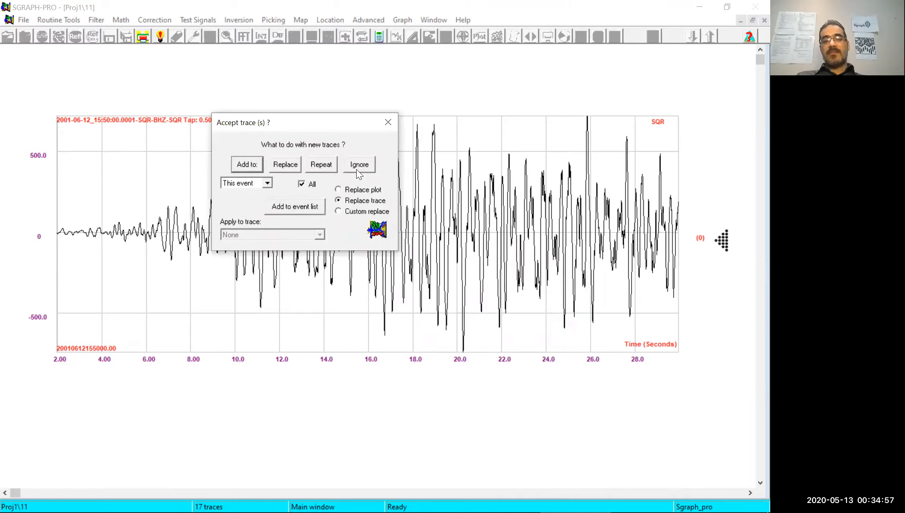
{"action": "left_click", "coordinate": [359, 168]}
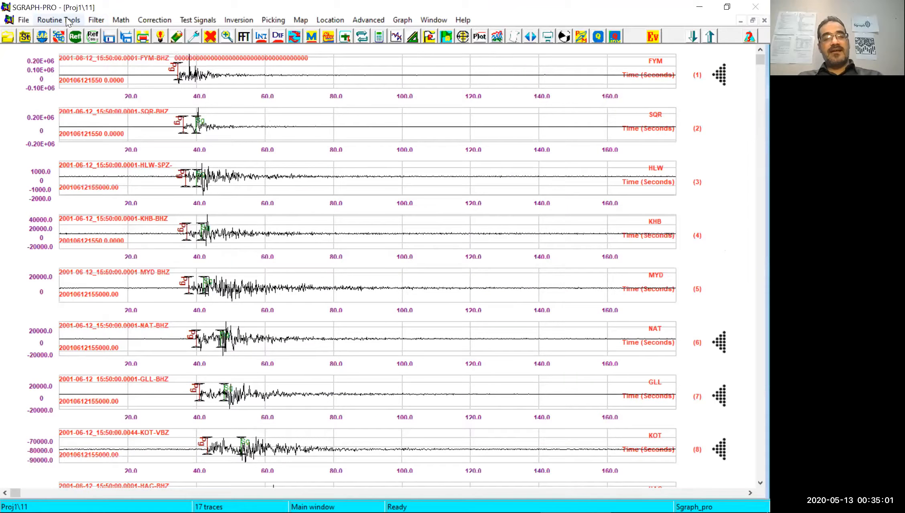
- Compute the FFT of the first FYM trace, examine its spectrum, and dismiss the result without adding it
{"action": "mouse_move", "coordinate": [84, 64]}
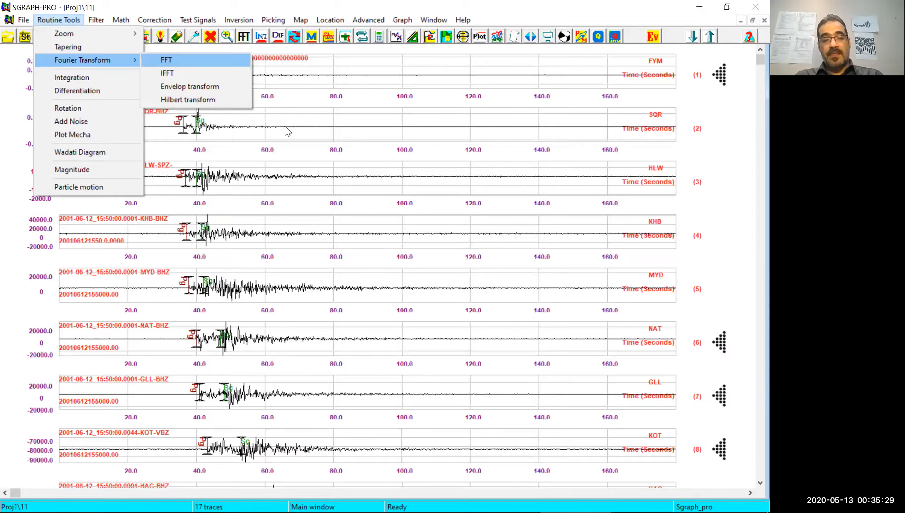
{"action": "key", "text": "Return"}
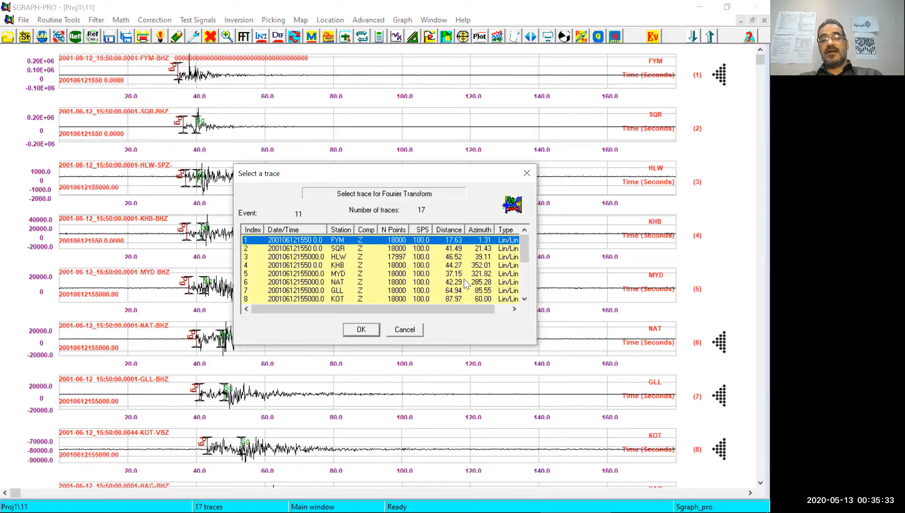
{"action": "left_click", "coordinate": [361, 332]}
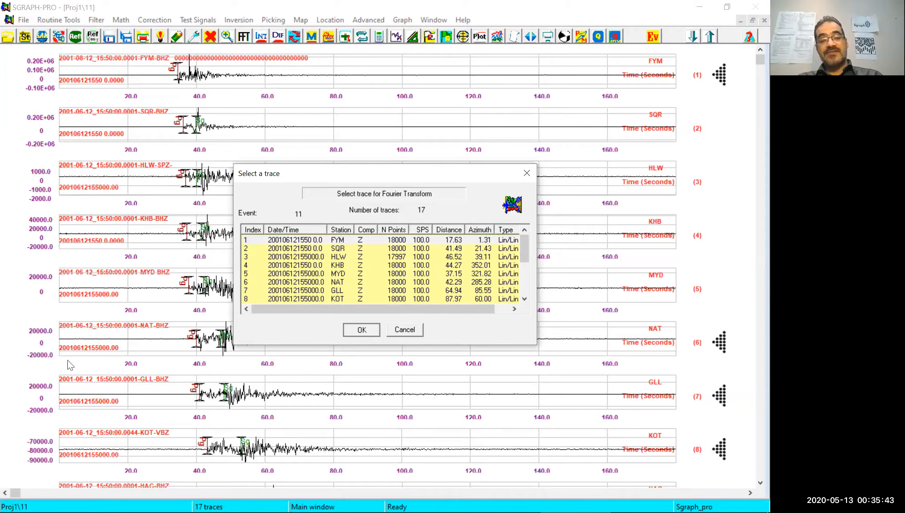
{"action": "key", "text": "Return"}
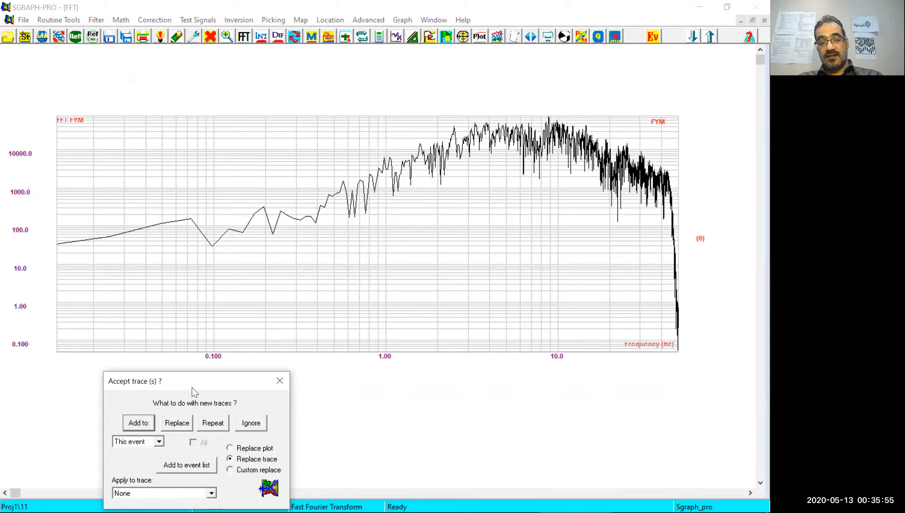
{"action": "left_click_drag", "start_coordinate": [191, 387], "coordinate": [209, 292]}
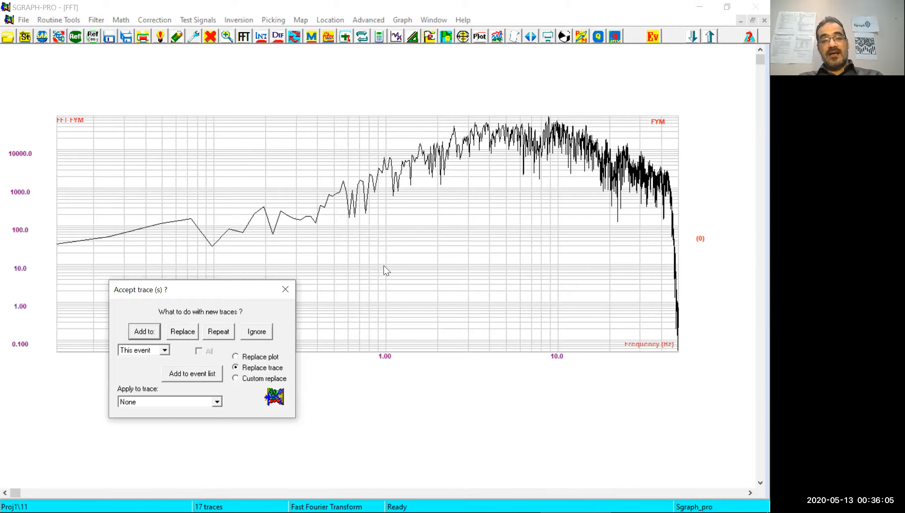
{"action": "key", "text": "Escape"}
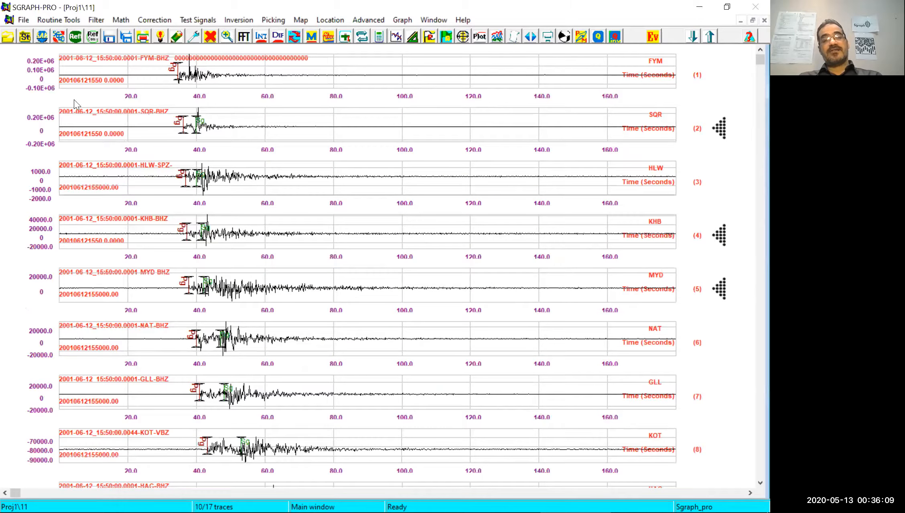
- Compute the envelope transform of the first FYM trace, examine the envelope, and ignore the new trace
{"action": "left_click", "coordinate": [65, 24]}
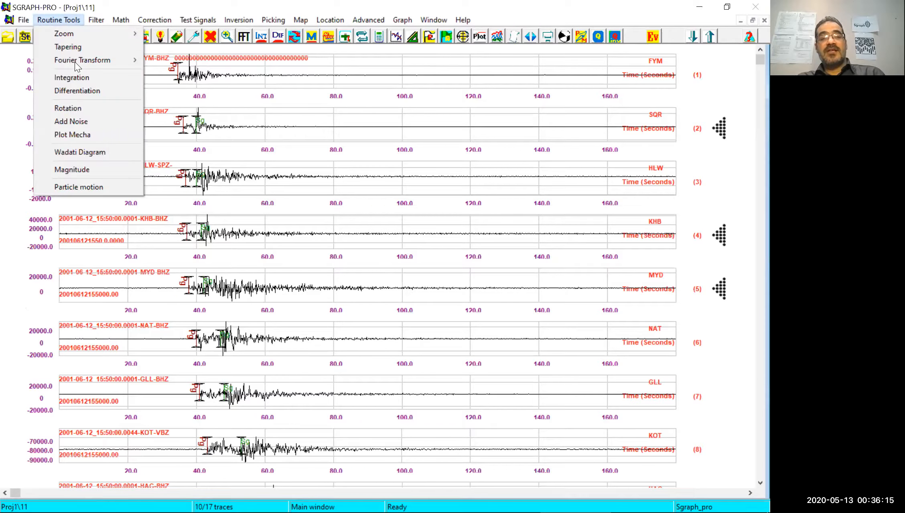
{"action": "mouse_move", "coordinate": [75, 60]}
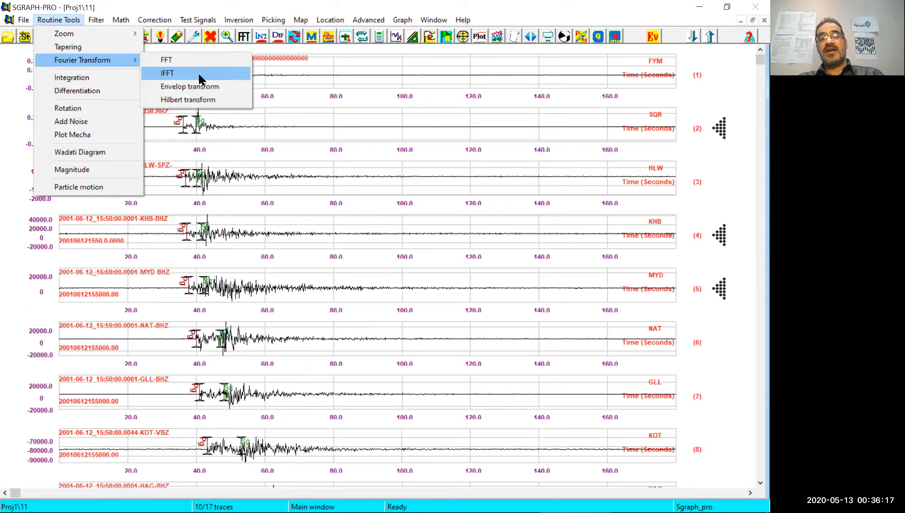
{"action": "left_click", "coordinate": [222, 87]}
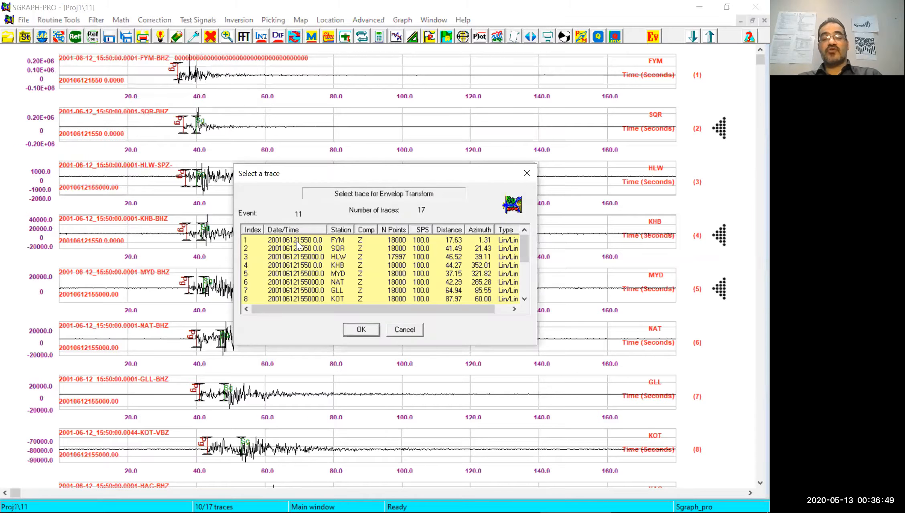
{"action": "left_click", "coordinate": [360, 330]}
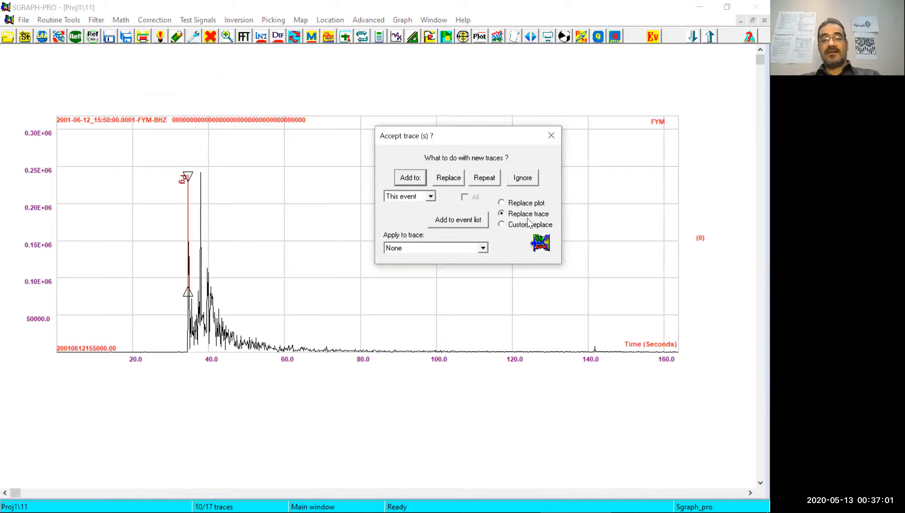
{"action": "left_click", "coordinate": [529, 182]}
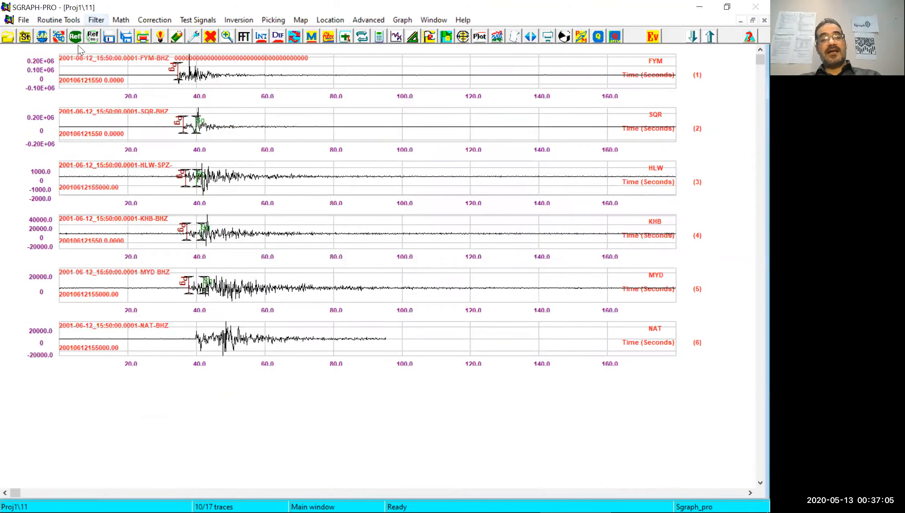
- Integrate the first FYM trace, compare the integrated waveform with the original, and ignore the new trace
{"action": "key", "text": "alt+r"}
{"action": "mouse_move", "coordinate": [87, 79]}
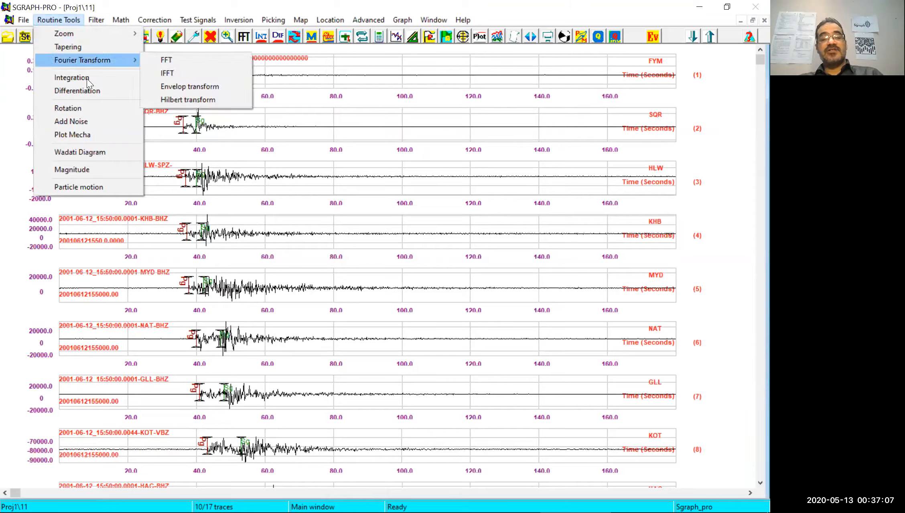
{"action": "key", "text": "Return"}
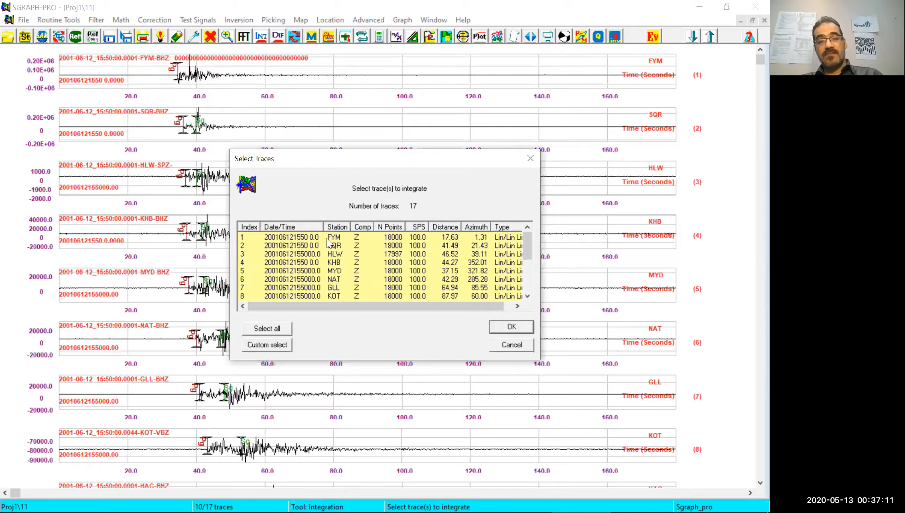
{"action": "key", "text": "Down"}
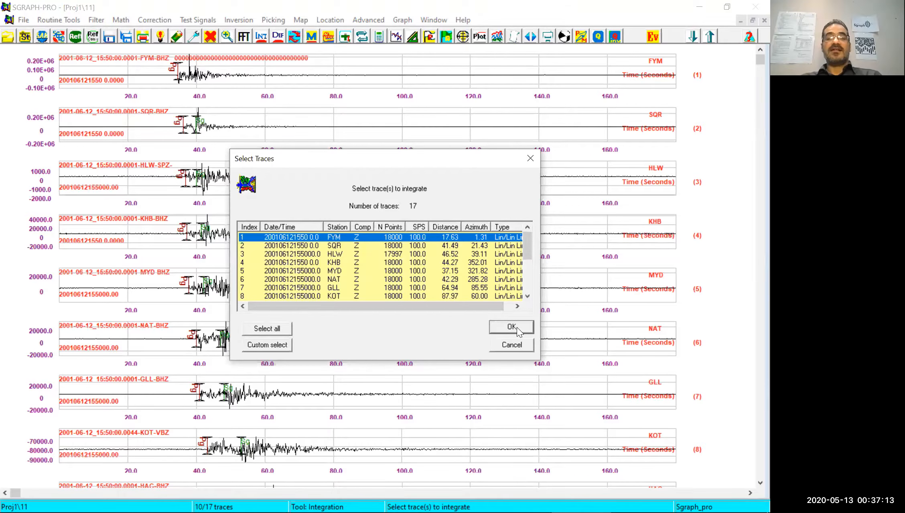
{"action": "left_click", "coordinate": [512, 328]}
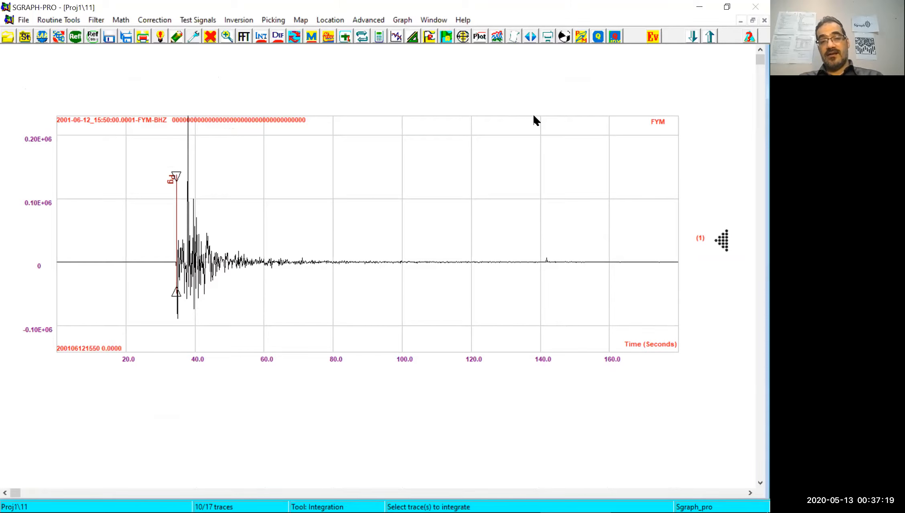
{"action": "left_click", "coordinate": [537, 179]}
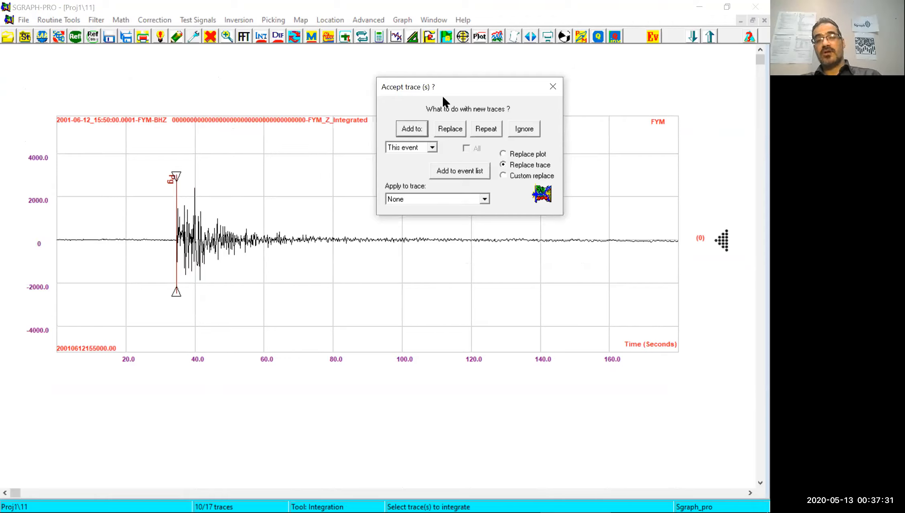
{"action": "left_click", "coordinate": [536, 128]}
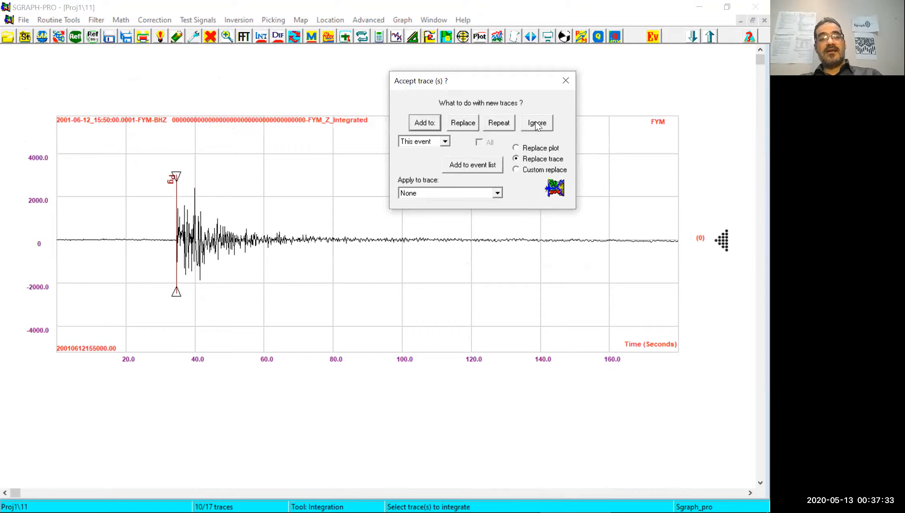
- Differentiate the first FYM trace, examine the differentiated waveform, and ignore the new trace
{"action": "left_click", "coordinate": [56, 20]}
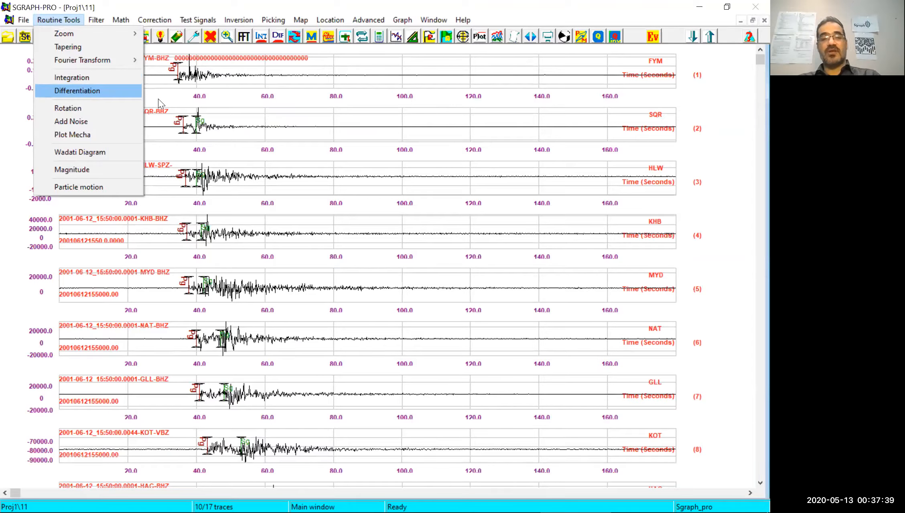
{"action": "key", "text": "Return"}
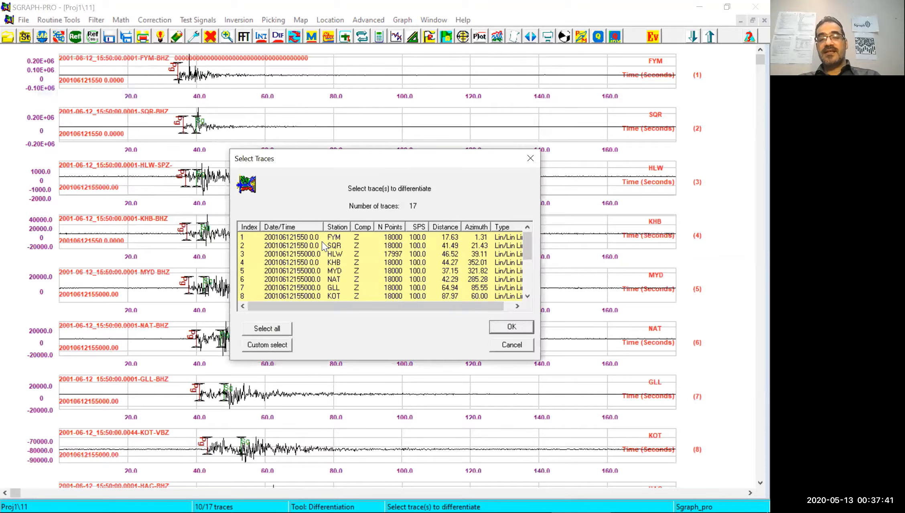
{"action": "key", "text": "Return"}
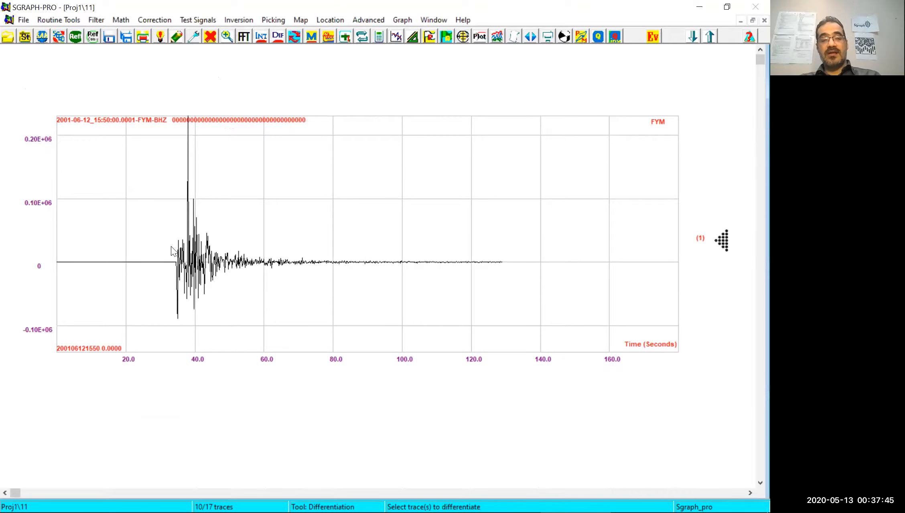
{"action": "left_click", "coordinate": [172, 278]}
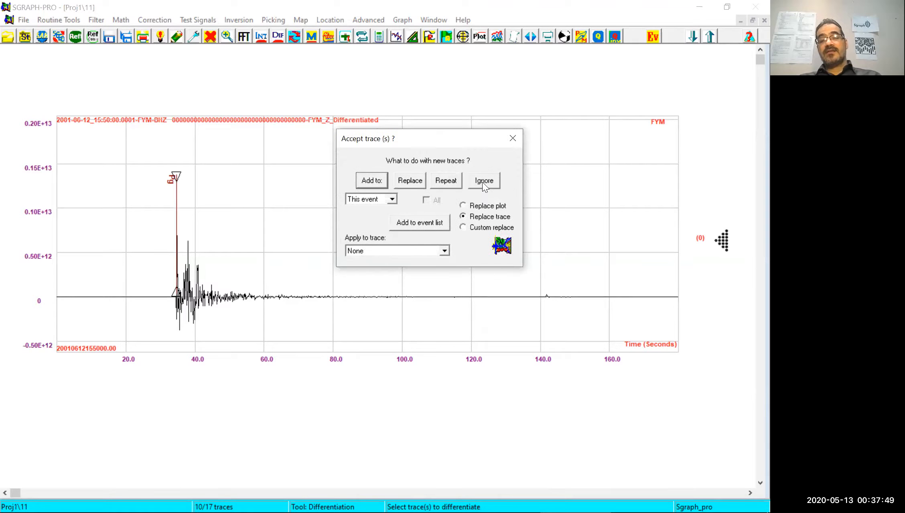
- Review the Rotation tool's trace list for a three-component station, highlight the first FYM trace, and leave without rotating
{"action": "left_click", "coordinate": [58, 21]}
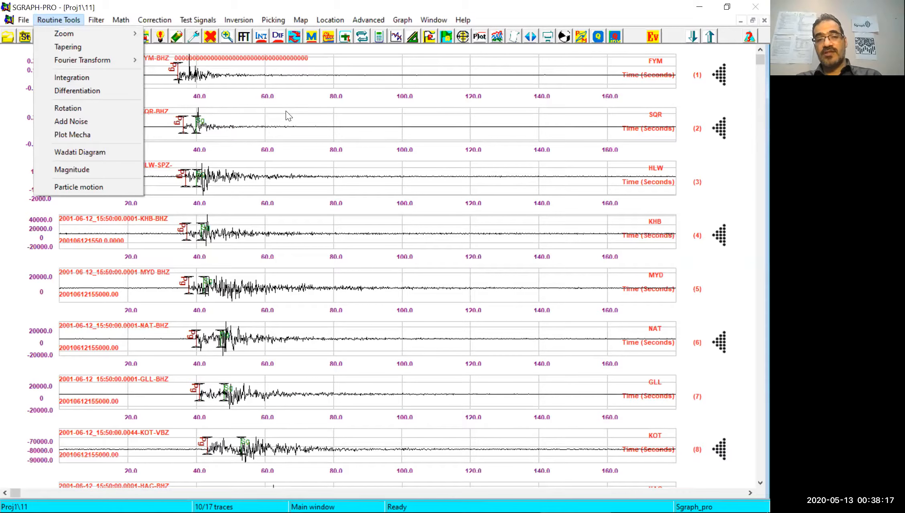
{"action": "left_click", "coordinate": [96, 108]}
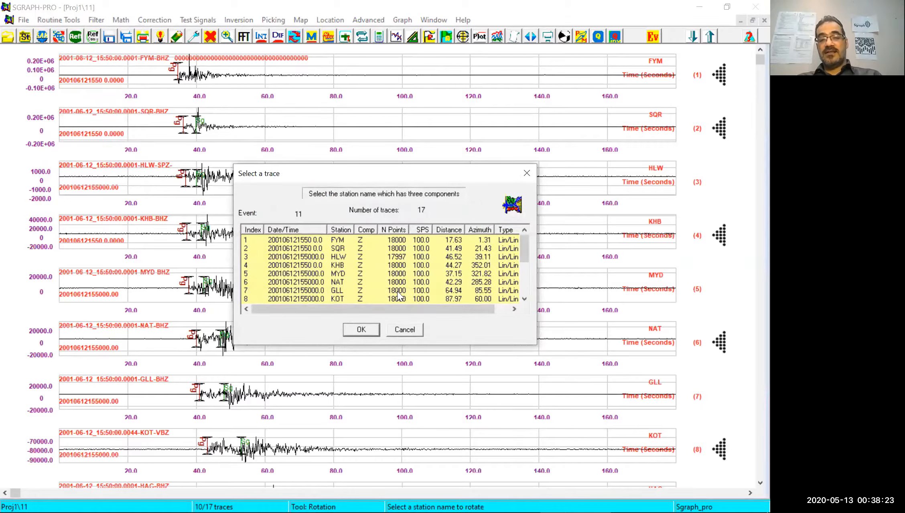
{"action": "scroll", "coordinate": [412, 294], "scroll_direction": "down", "scroll_amount": 3}
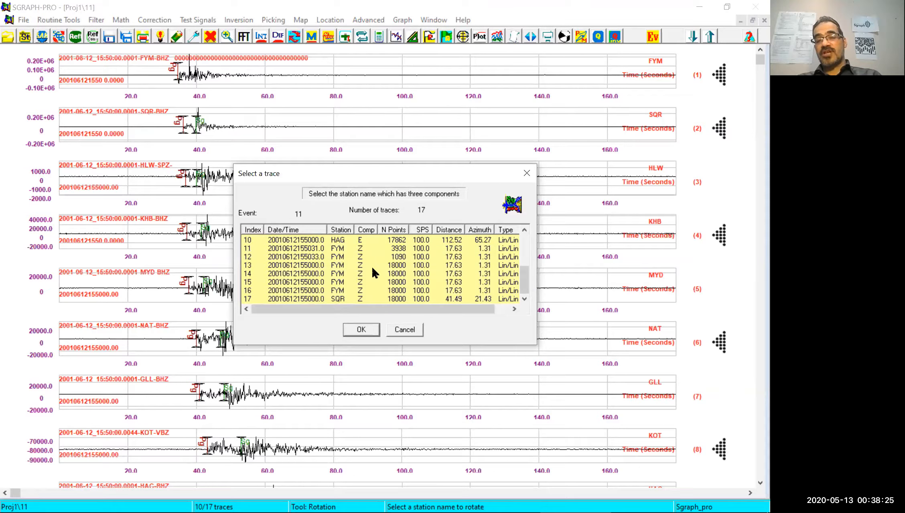
{"action": "scroll", "coordinate": [355, 271], "scroll_direction": "up", "scroll_amount": 3}
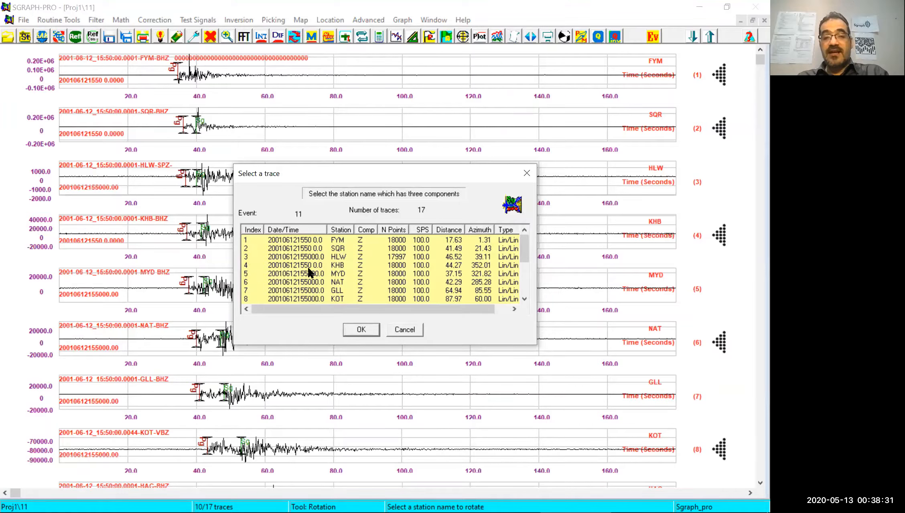
{"action": "left_click", "coordinate": [295, 243]}
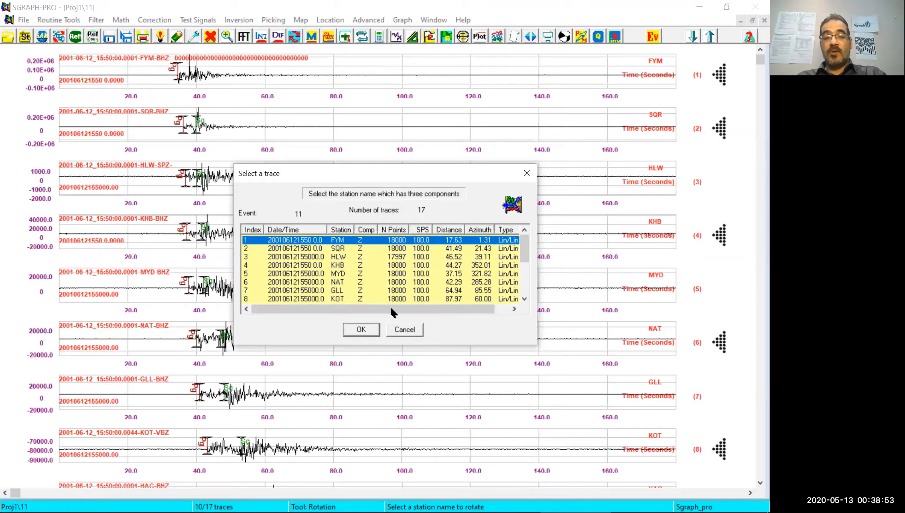
{"action": "key", "text": "Escape"}
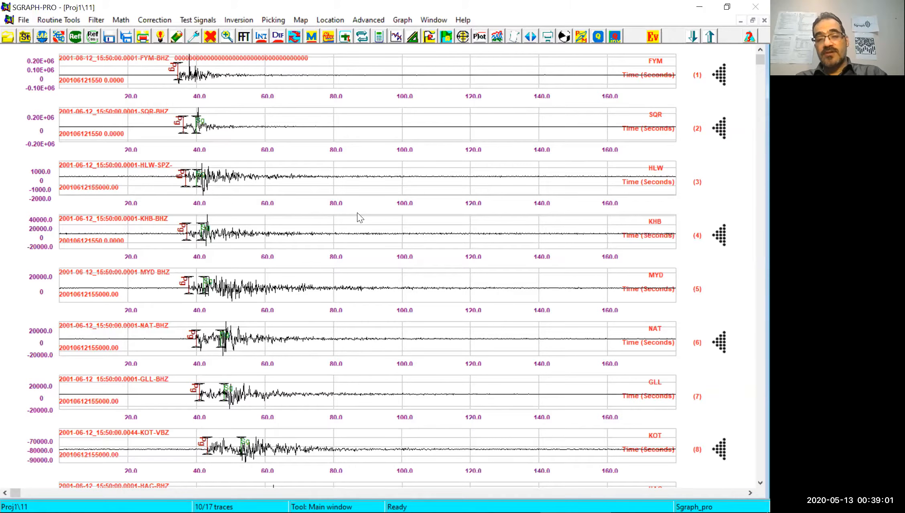
- Check the azimuth of the first FYM trace in its project information and close it without changes
{"action": "double_click", "coordinate": [383, 314]}
{"action": "left_click", "coordinate": [339, 317]}
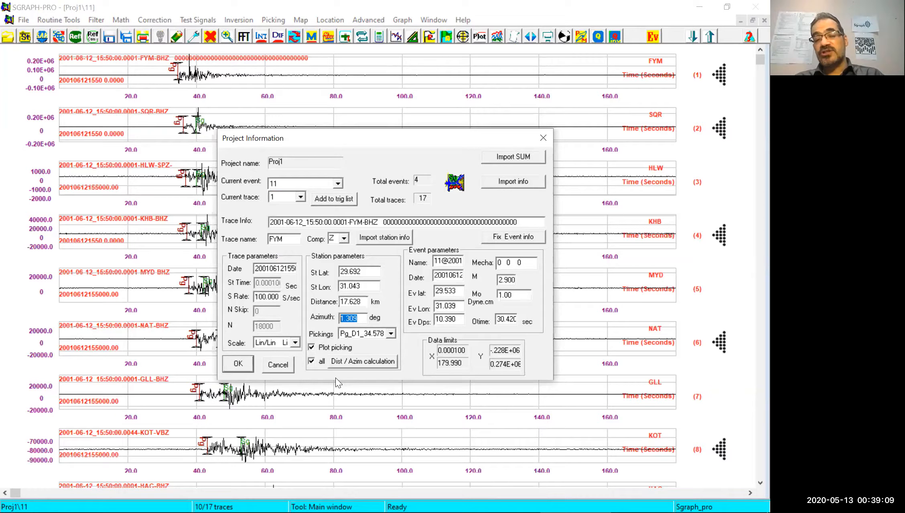
{"action": "left_click", "coordinate": [280, 365]}
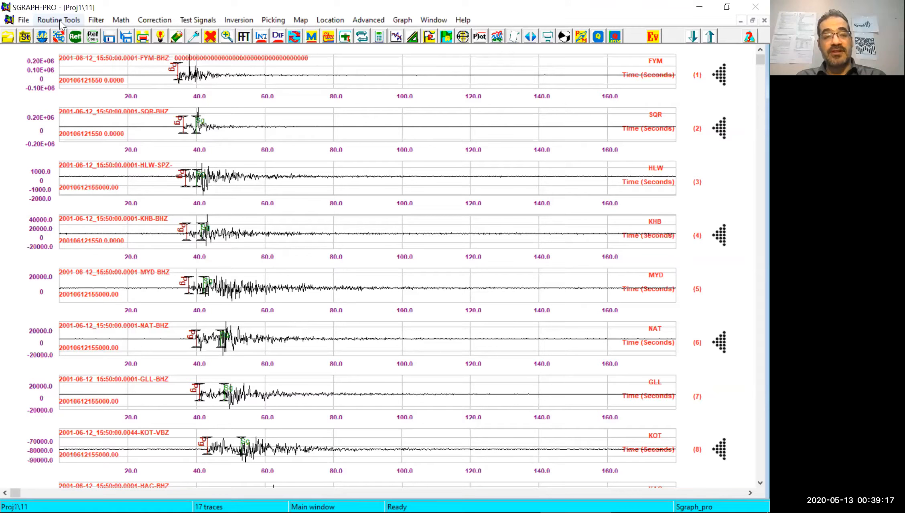
- Add noise to the first FYM trace with S/N 2.000, F1 10.00 and F2 2.000, examine the noisy waveform, and ignore the new trace
{"action": "left_click", "coordinate": [72, 20]}
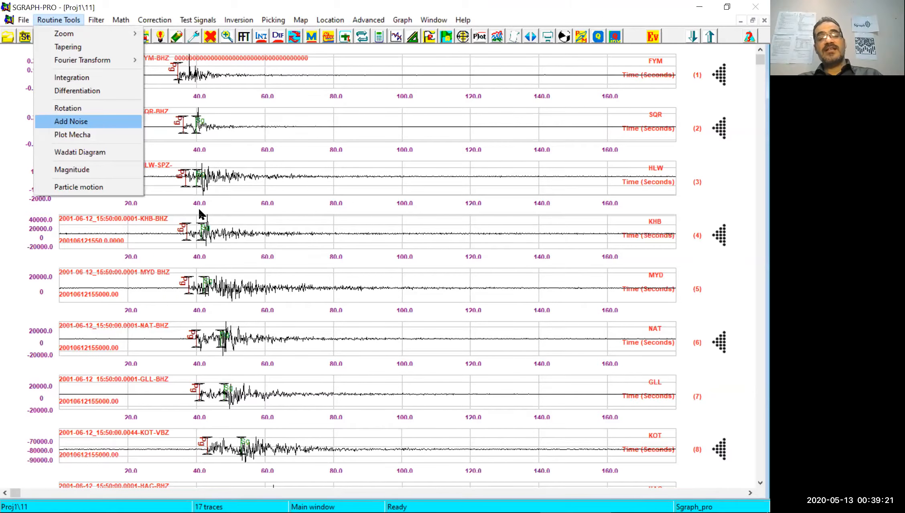
{"action": "key", "text": "Return"}
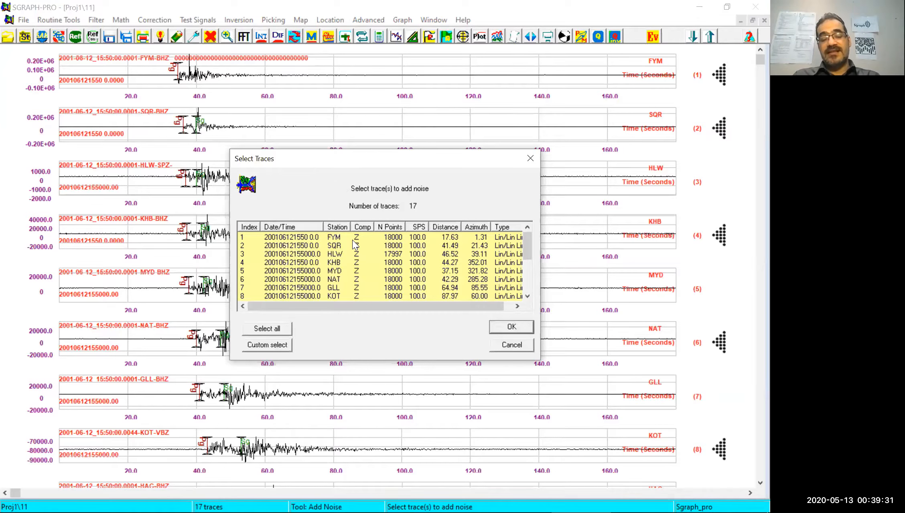
{"action": "left_click", "coordinate": [353, 241]}
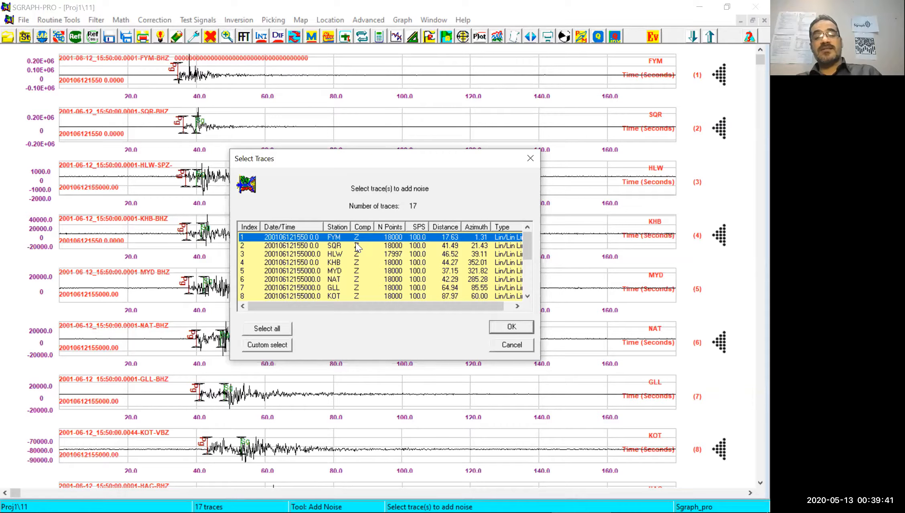
{"action": "left_click", "coordinate": [509, 326]}
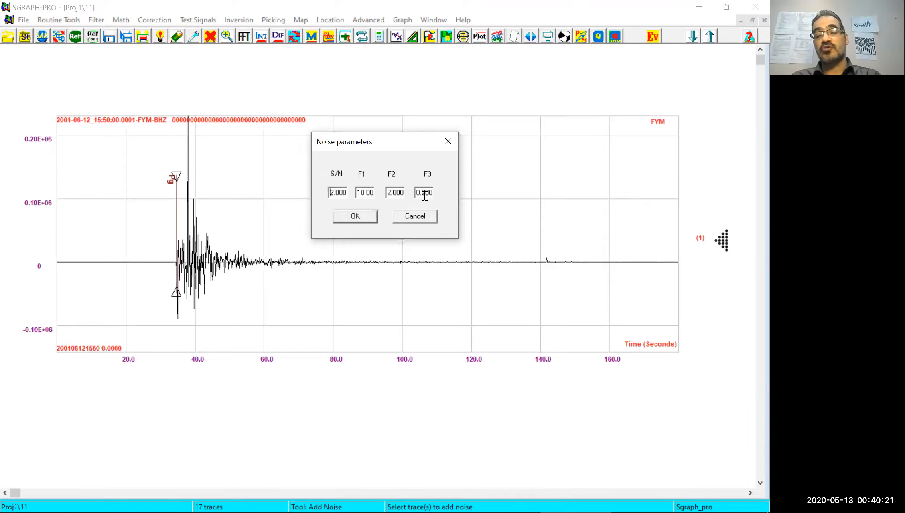
{"action": "left_click", "coordinate": [355, 217]}
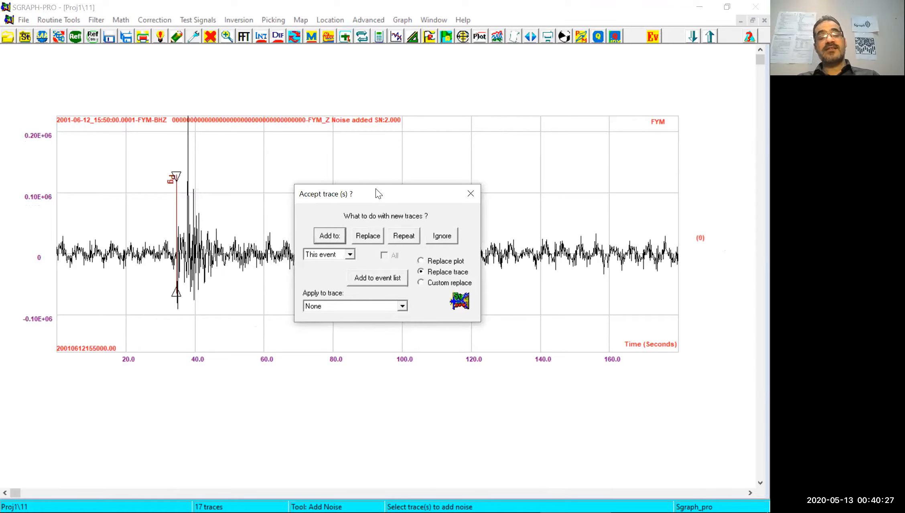
{"action": "left_click_drag", "start_coordinate": [376, 191], "coordinate": [396, 62]}
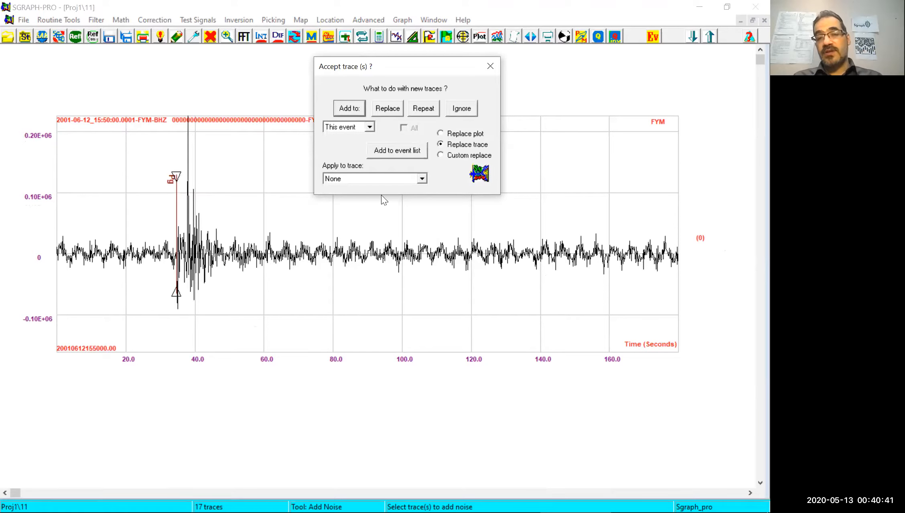
{"action": "left_click", "coordinate": [460, 111]}
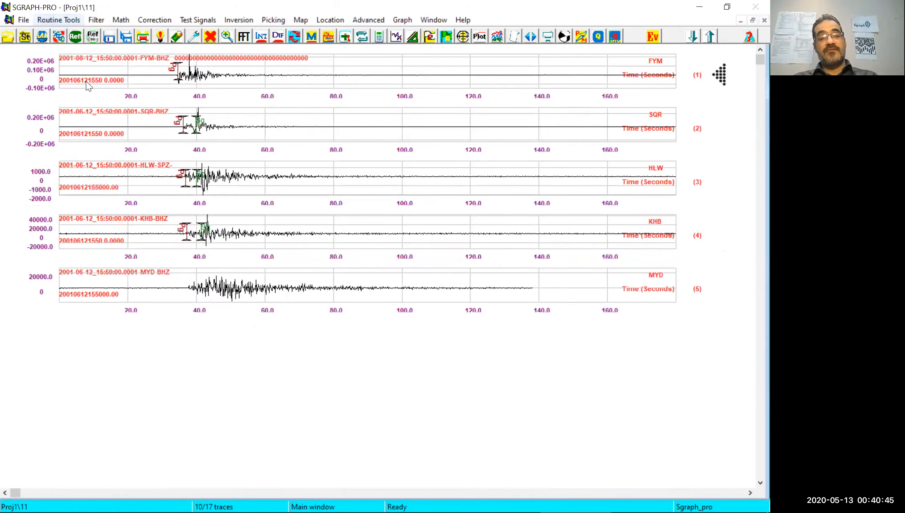
- Plot a focal mechanism with strike 110, dip 30 and slip 20
{"action": "key", "text": "alt+r"}
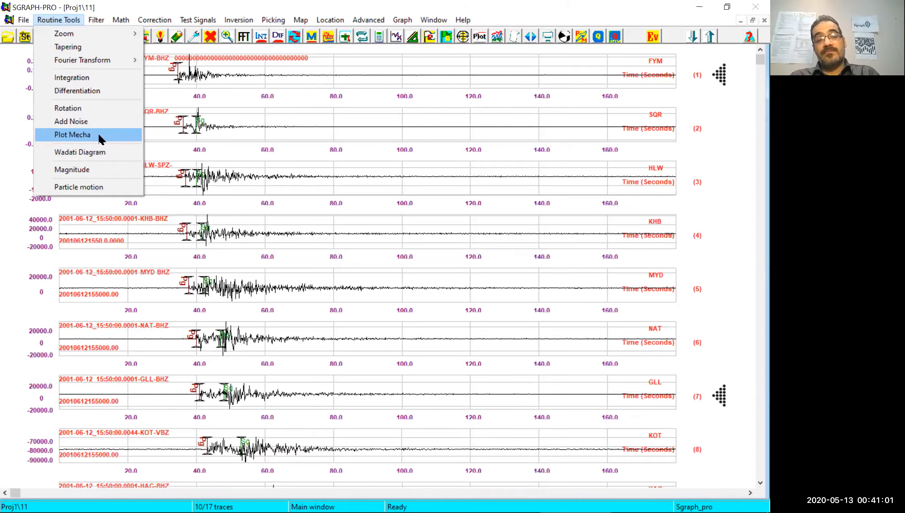
{"action": "left_click", "coordinate": [99, 139]}
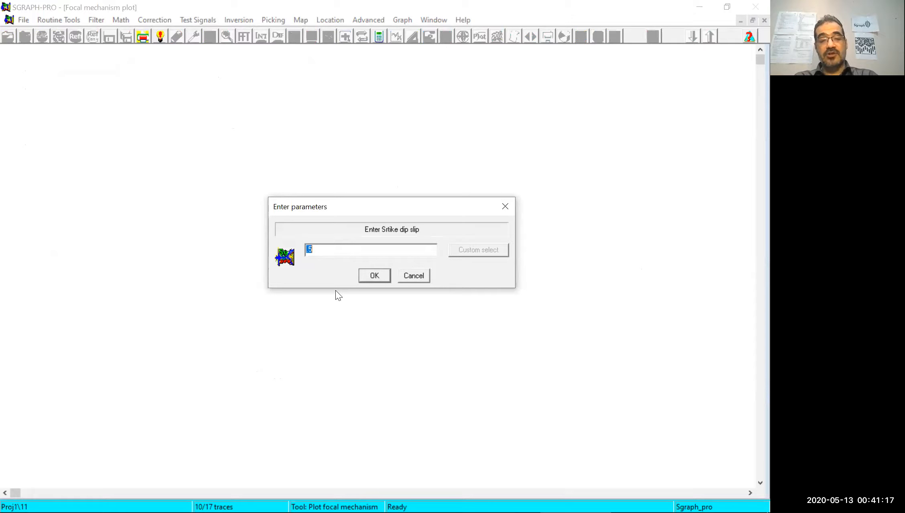
{"action": "type", "text": "110"}
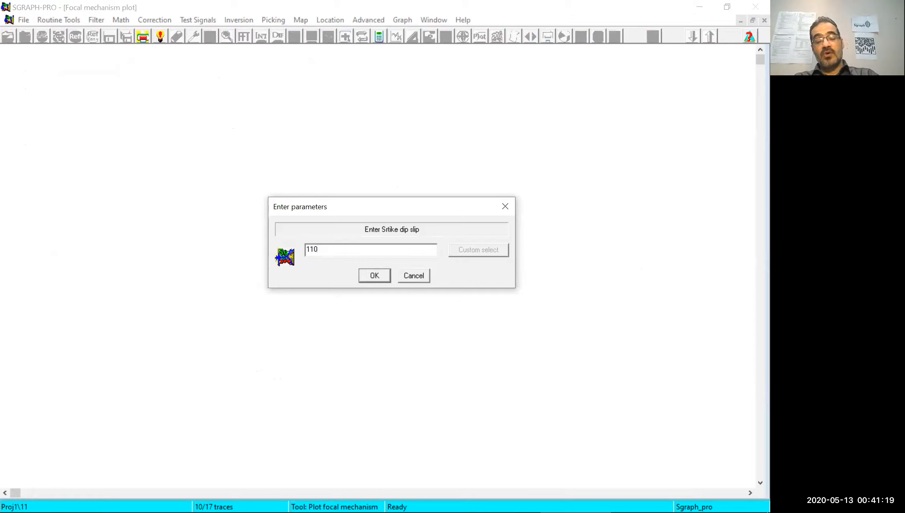
{"action": "type", "text": " 30"}
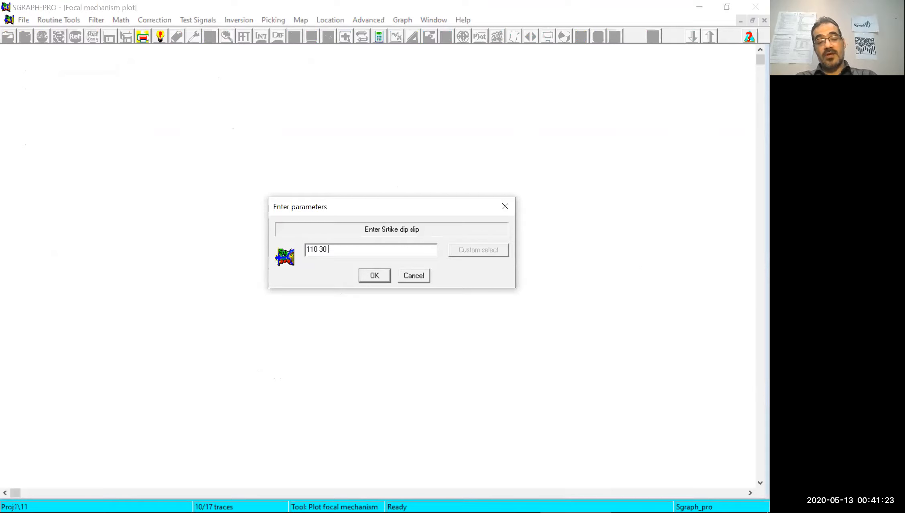
{"action": "type", "text": " 20"}
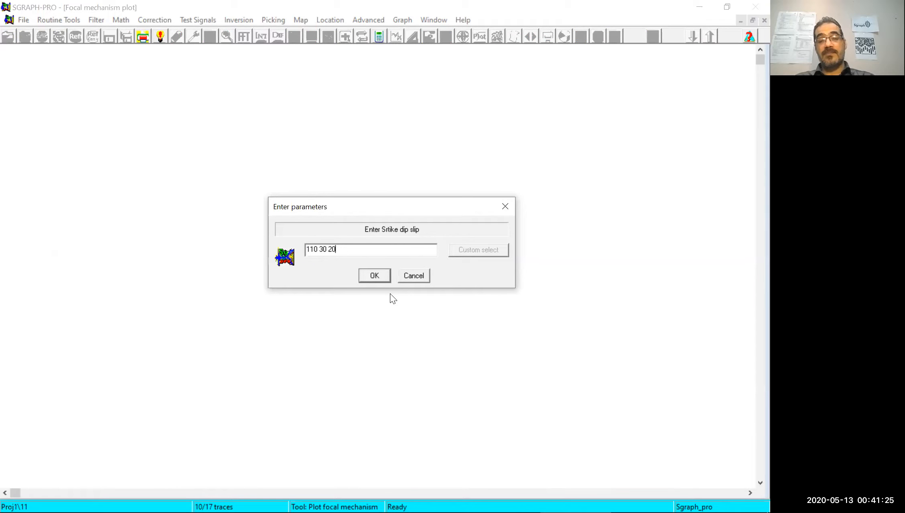
{"action": "left_click", "coordinate": [377, 281]}
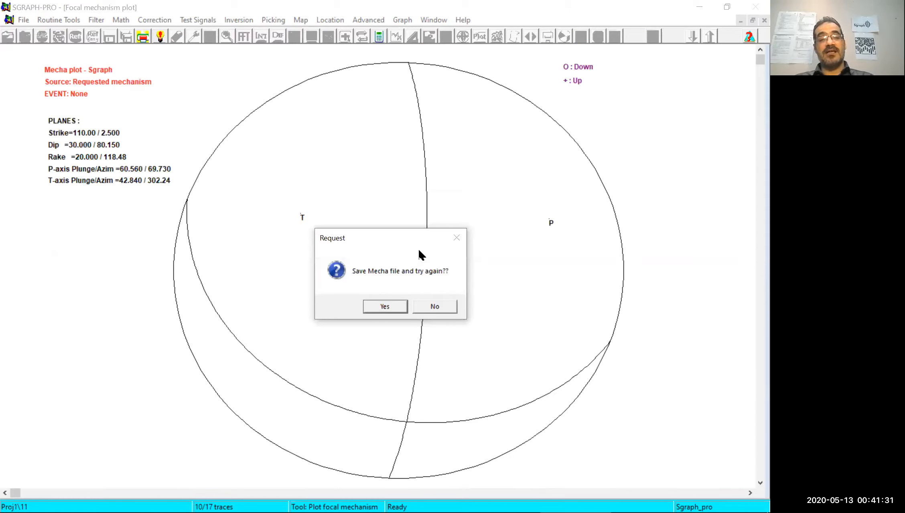
- Uncover and examine the focal mechanism plot's nodal planes and P and T axes, and leave without saving the Mecha file
{"action": "left_click_drag", "start_coordinate": [418, 244], "coordinate": [716, 399]}
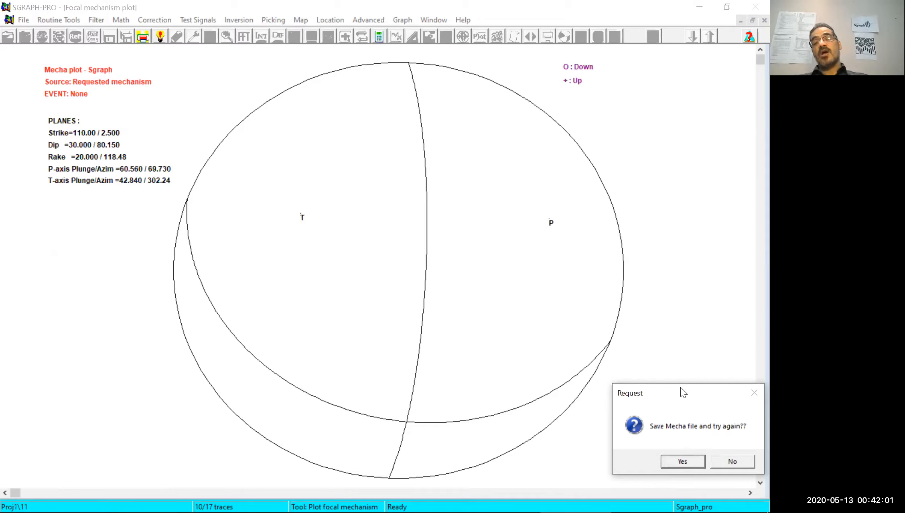
{"action": "left_click_drag", "start_coordinate": [680, 388], "coordinate": [673, 388]}
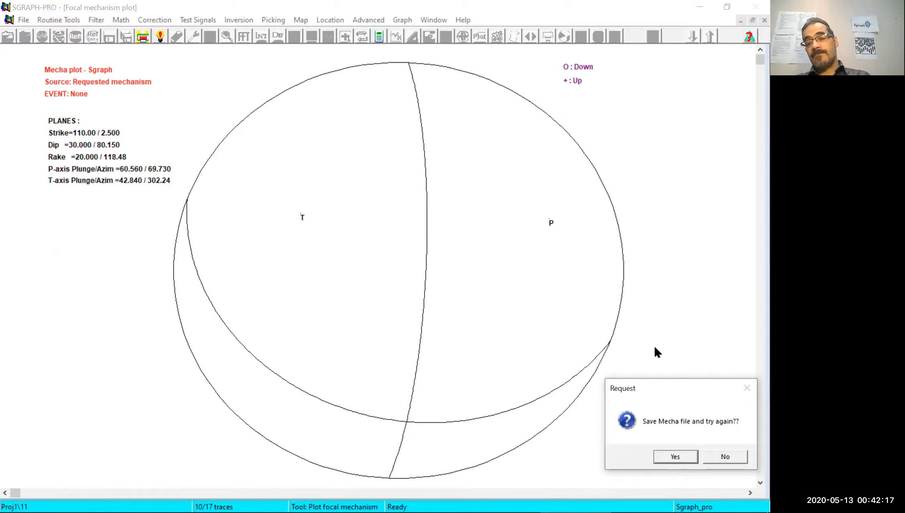
{"action": "left_click", "coordinate": [724, 457]}
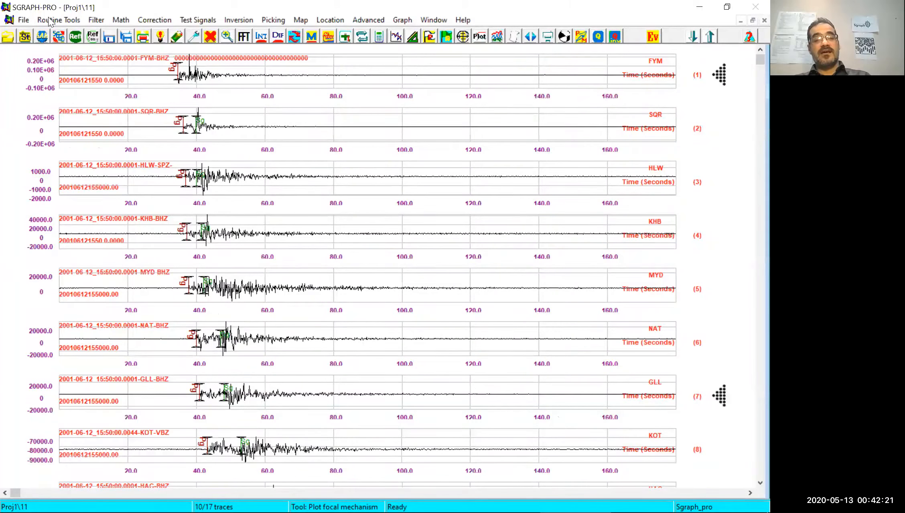
- Start the Wadati Diagram tool and review the traces available for processing from first to last
{"action": "left_click", "coordinate": [49, 21]}
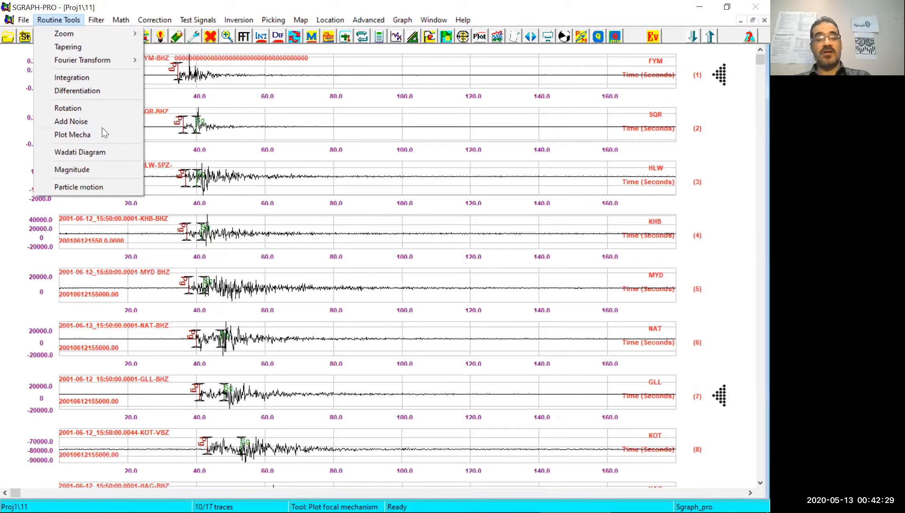
{"action": "left_click", "coordinate": [110, 152]}
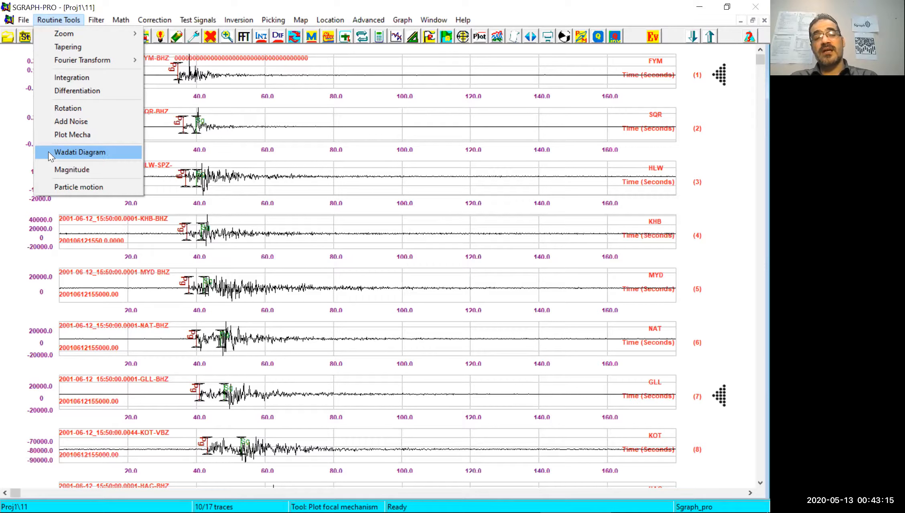
{"action": "left_click", "coordinate": [87, 153]}
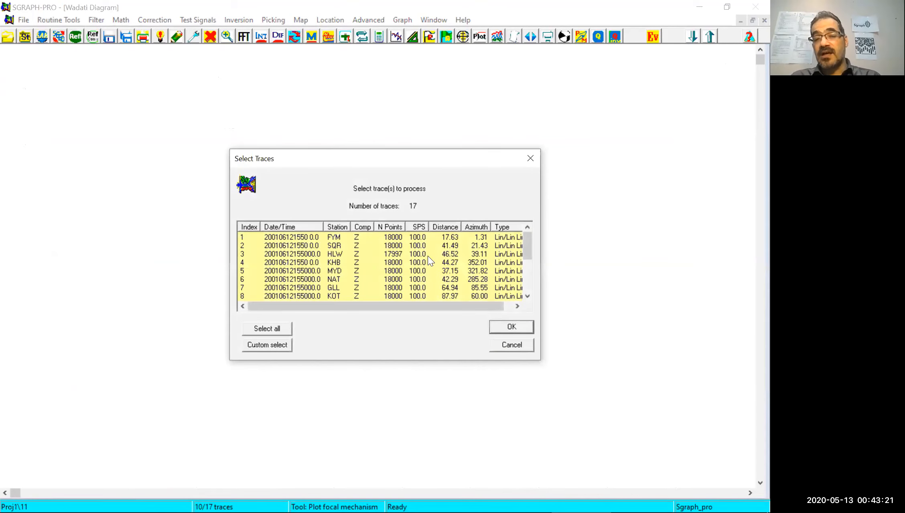
{"action": "scroll", "coordinate": [434, 255], "scroll_direction": "down", "scroll_amount": 3}
{"action": "scroll", "coordinate": [434, 241], "scroll_direction": "up", "scroll_amount": 3}
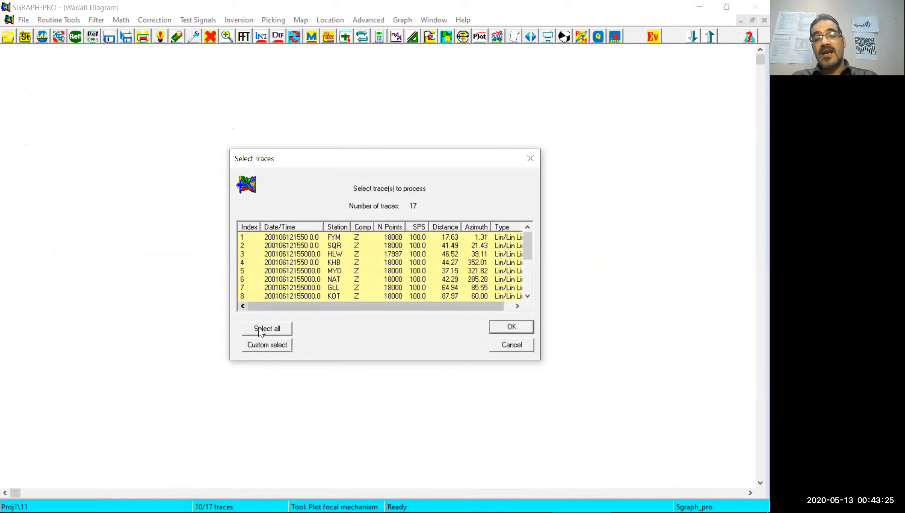
{"action": "scroll", "coordinate": [461, 293], "scroll_direction": "down", "scroll_amount": 3}
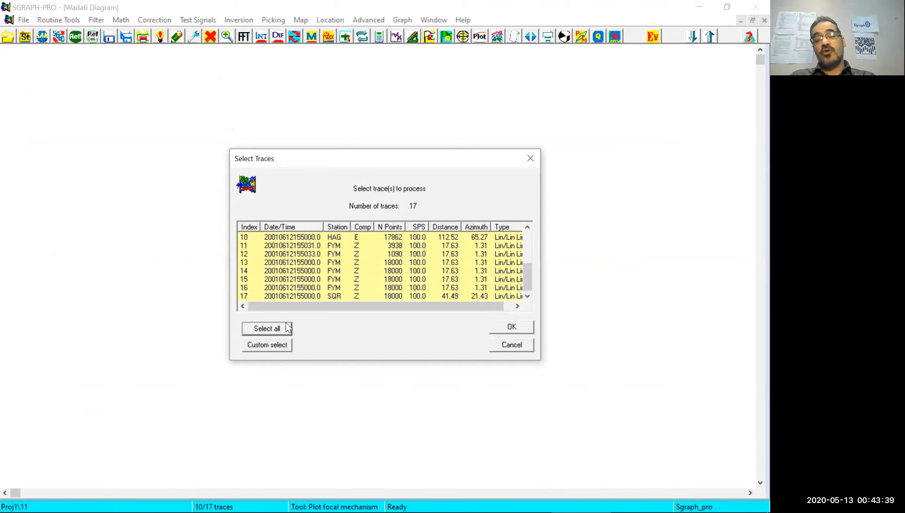
{"action": "left_click", "coordinate": [302, 238]}
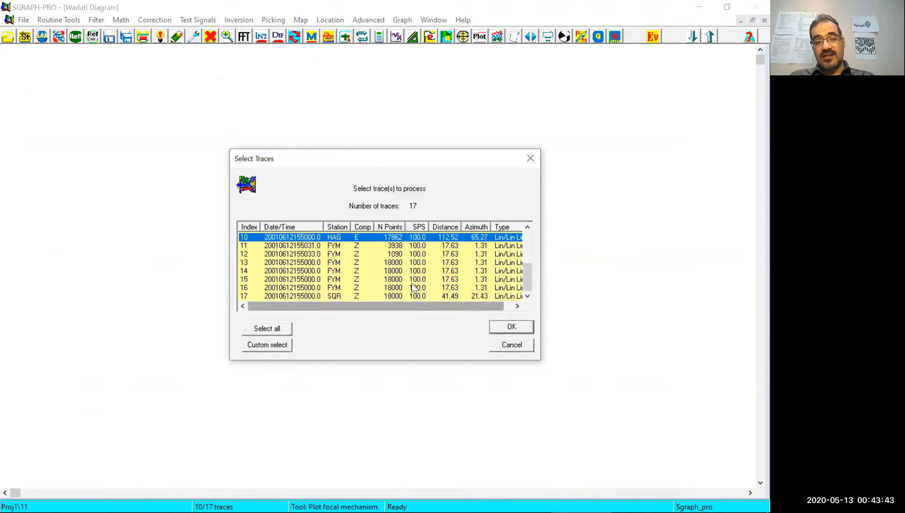
{"action": "left_click_drag", "start_coordinate": [525, 281], "coordinate": [533, 228]}
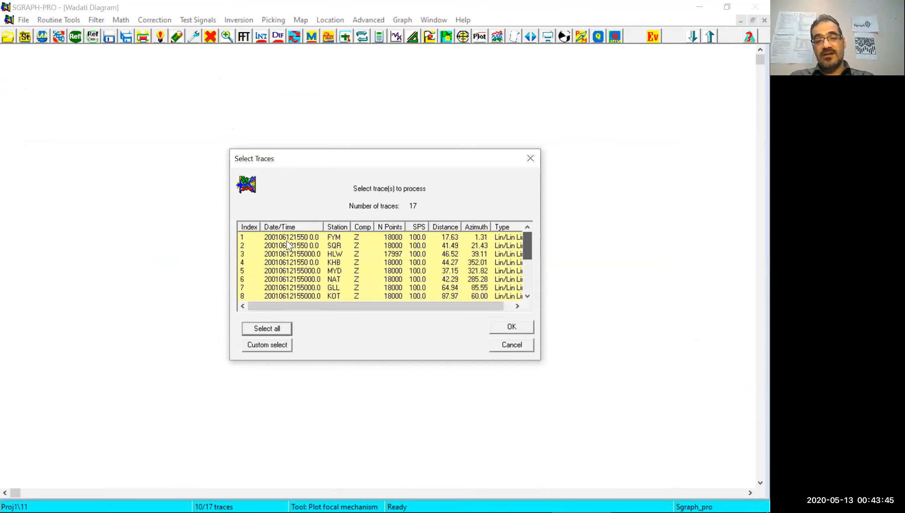
- Select traces 1 through 12 and plot their Wadati diagram
{"action": "left_click", "coordinate": [288, 240]}
{"action": "left_click", "coordinate": [291, 246], "text": "ctrl"}
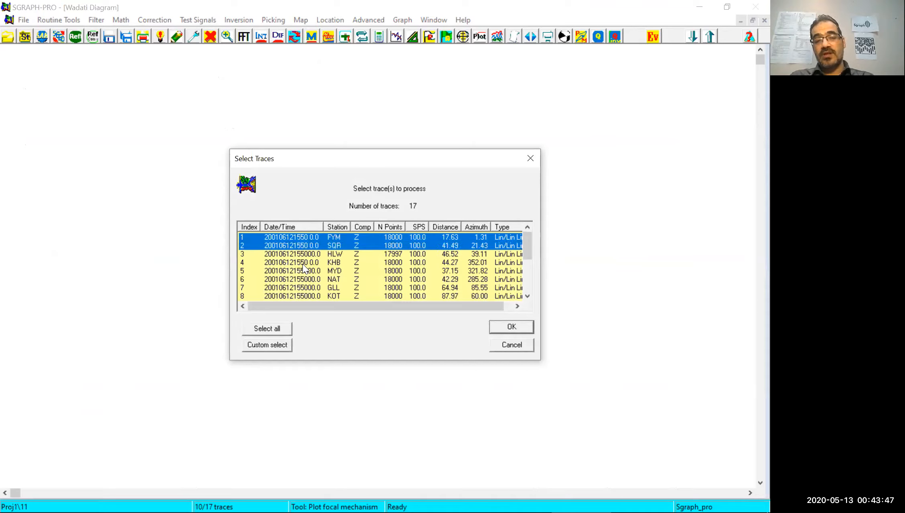
{"action": "left_click", "coordinate": [302, 264], "text": "shift"}
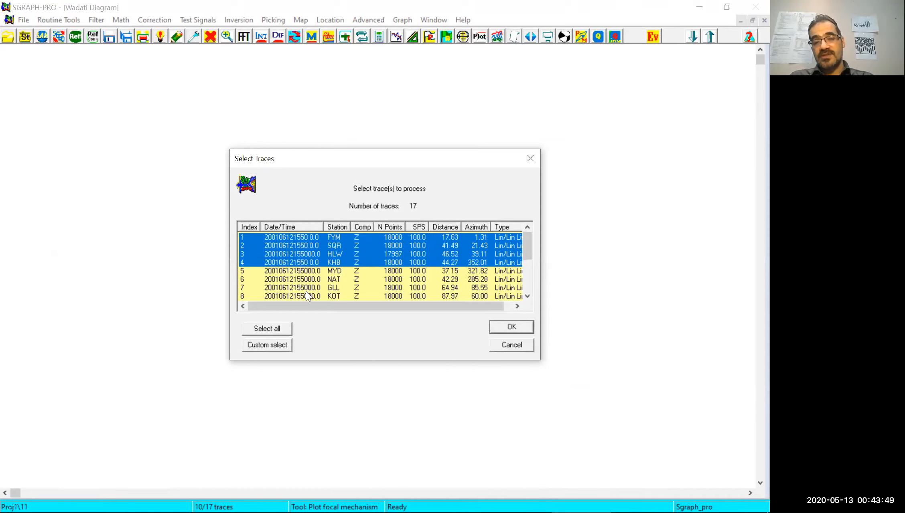
{"action": "left_click", "coordinate": [445, 290], "text": "shift"}
{"action": "left_click", "coordinate": [520, 296], "text": "shift"}
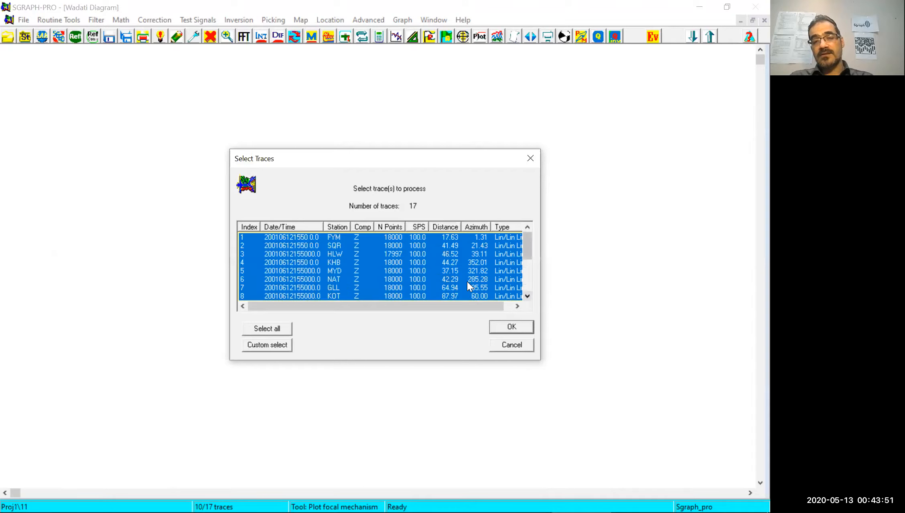
{"action": "scroll", "coordinate": [293, 243], "scroll_direction": "down", "scroll_amount": 3}
{"action": "left_click", "coordinate": [292, 257], "text": "shift"}
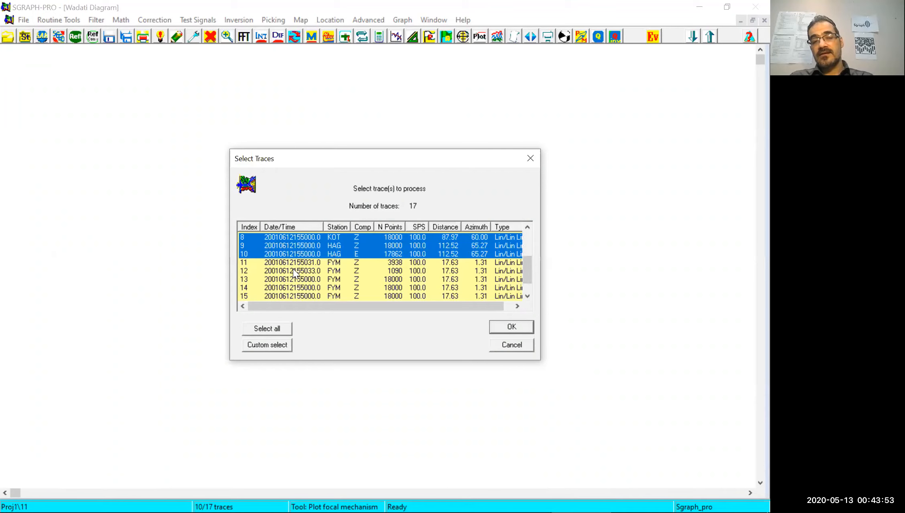
{"action": "left_click", "coordinate": [294, 281], "text": "shift"}
{"action": "left_click", "coordinate": [293, 272], "text": "shift"}
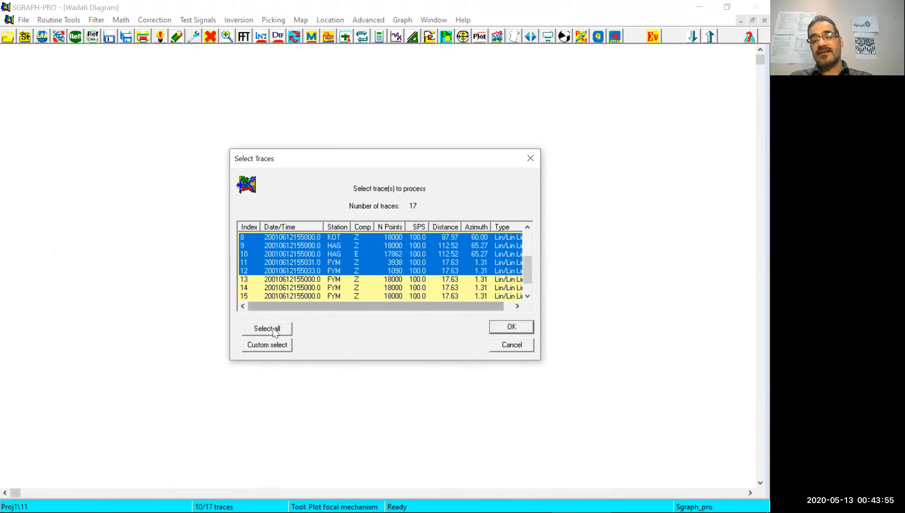
{"action": "left_click", "coordinate": [275, 328]}
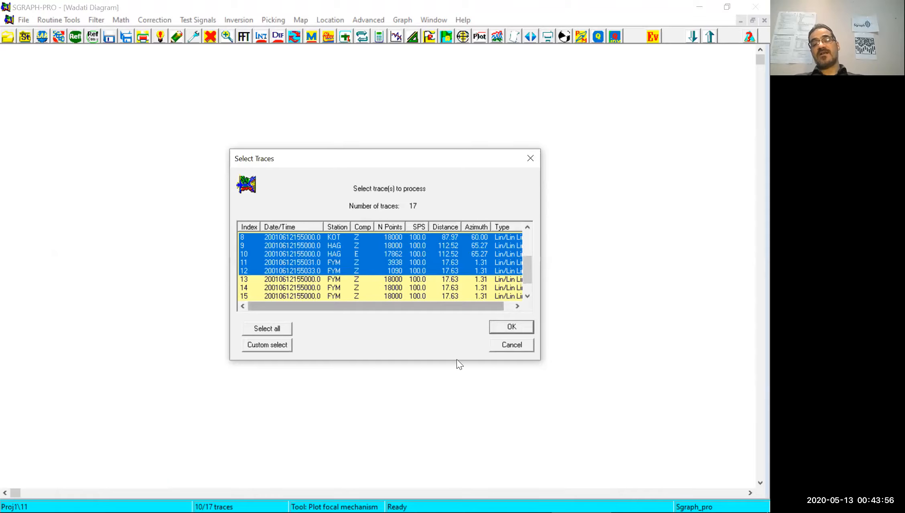
{"action": "left_click", "coordinate": [506, 328]}
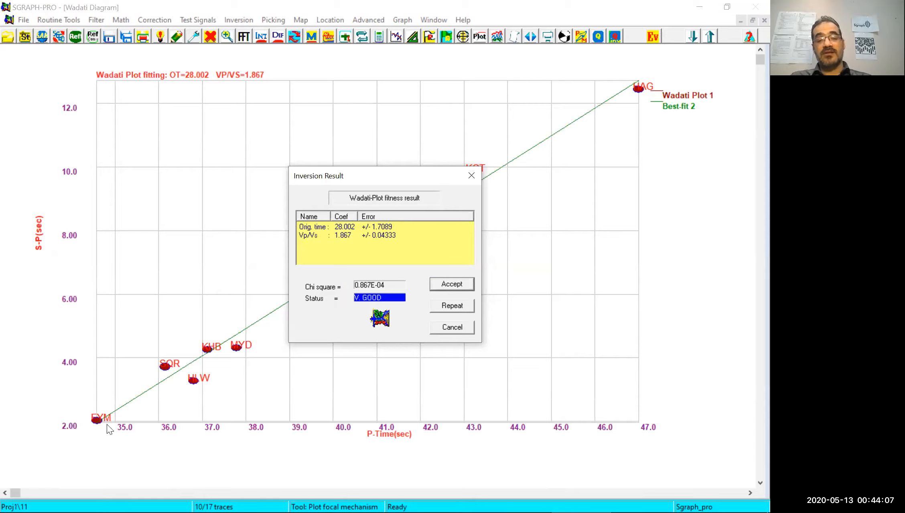
- Examine the Wadati plot's best-fit line, origin time and Vp/Vs results with the result window clear of the points, and leave the diagram
{"action": "left_click_drag", "start_coordinate": [413, 171], "coordinate": [198, 88]}
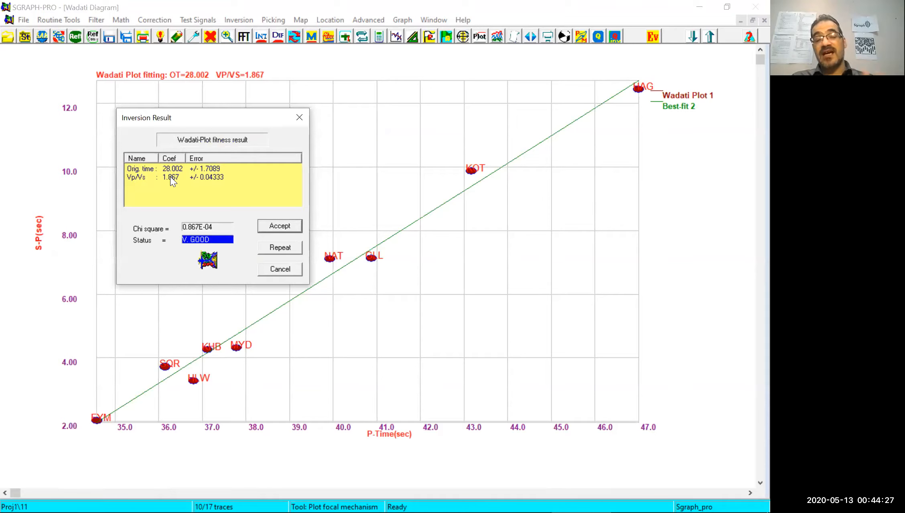
{"action": "left_click", "coordinate": [173, 184]}
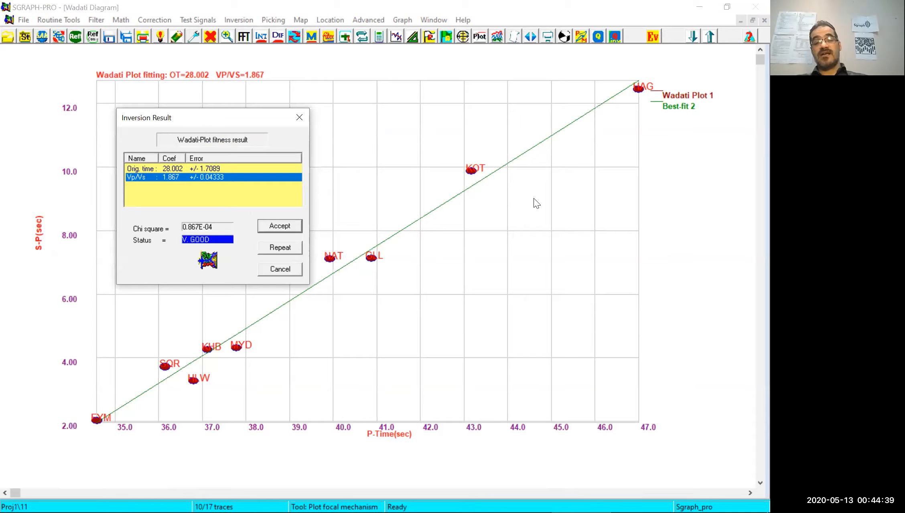
{"action": "left_click_drag", "start_coordinate": [224, 117], "coordinate": [218, 95]}
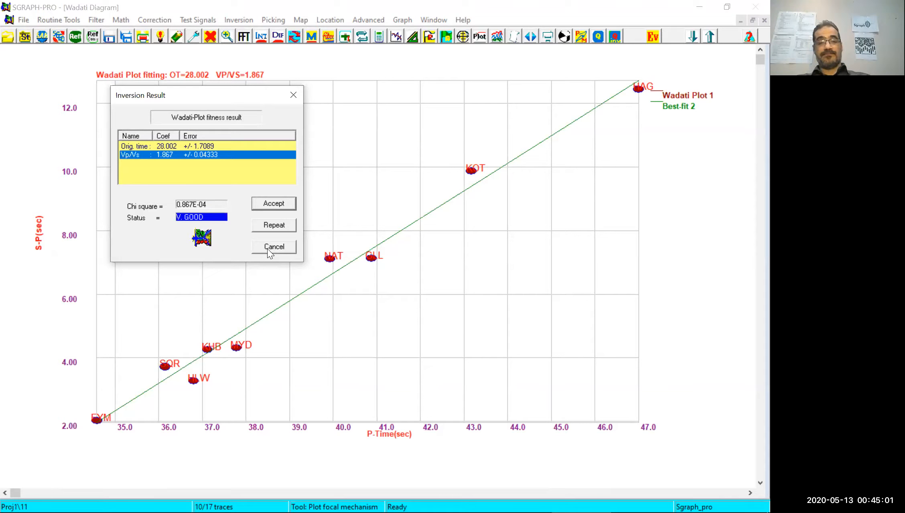
{"action": "left_click", "coordinate": [42, 18]}
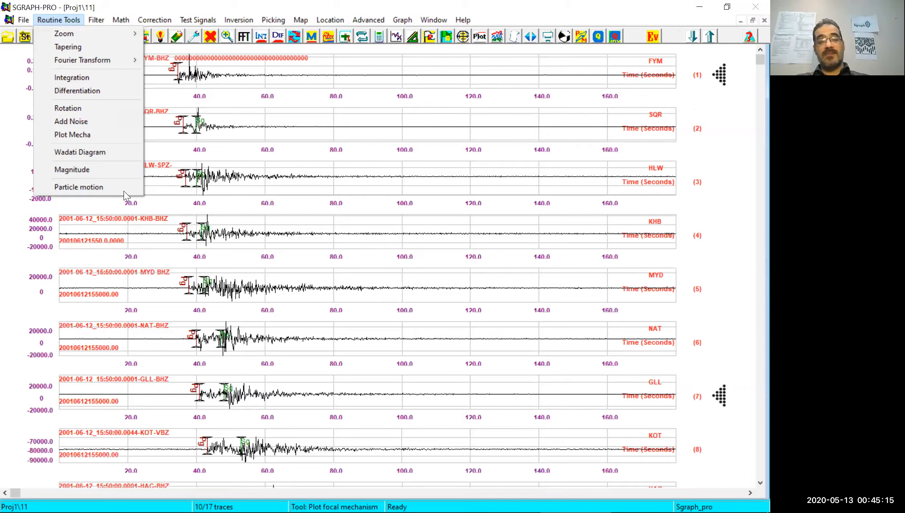
{"action": "key", "text": "Up"}
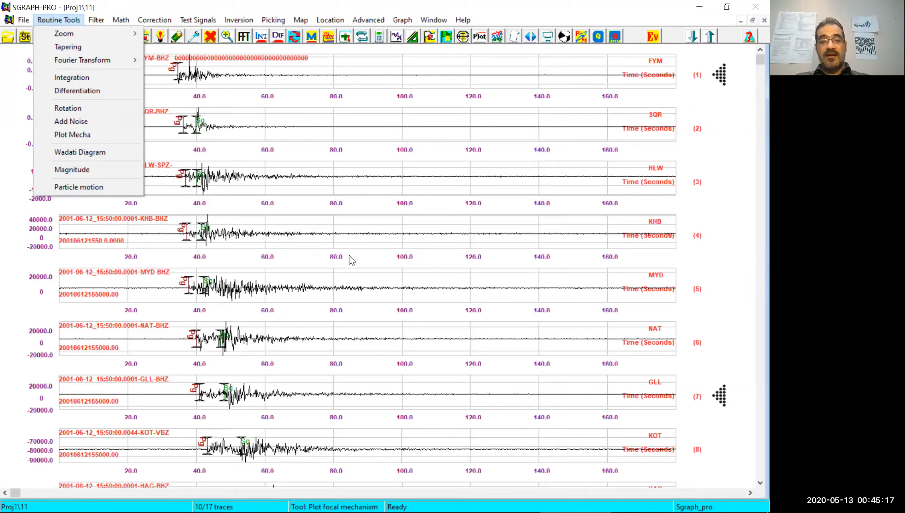
{"action": "left_click", "coordinate": [382, 255]}
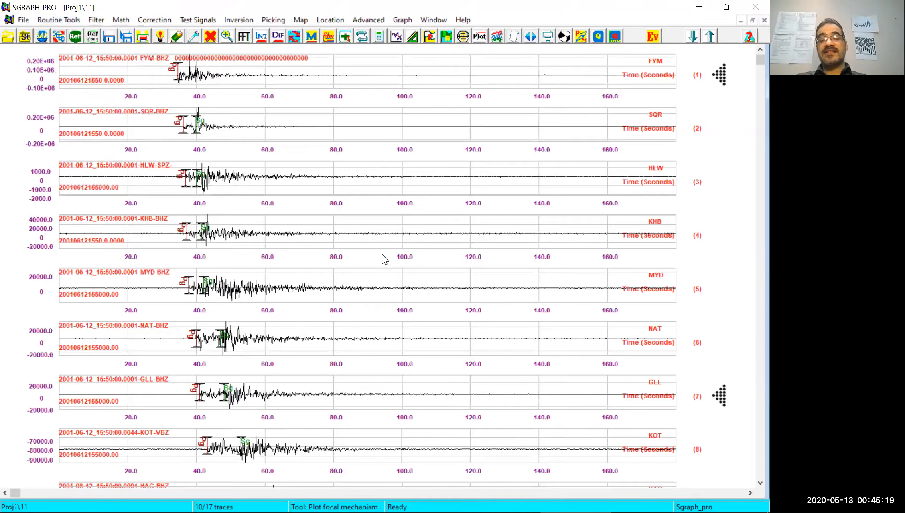
- Switch to the seed1 event of the project and start the Particle motion tool on its LNY01 traces
{"action": "left_click", "coordinate": [653, 36]}
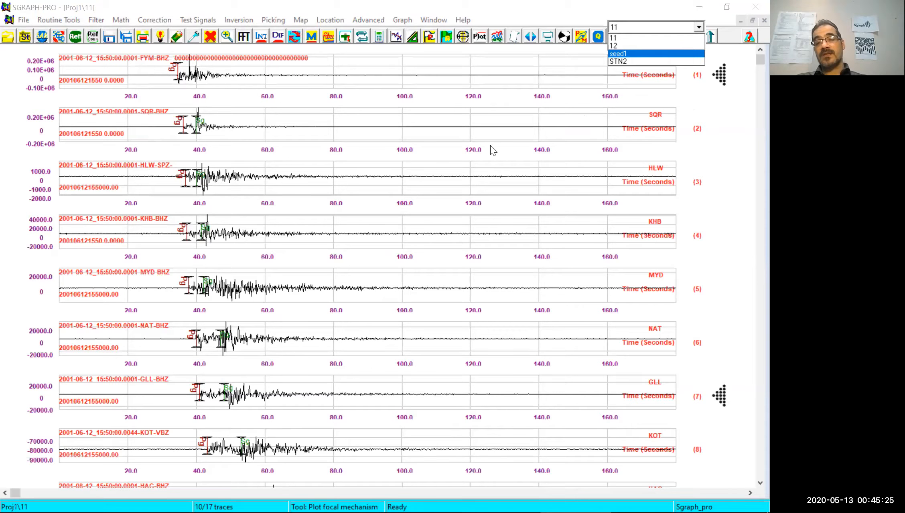
{"action": "left_click", "coordinate": [494, 205]}
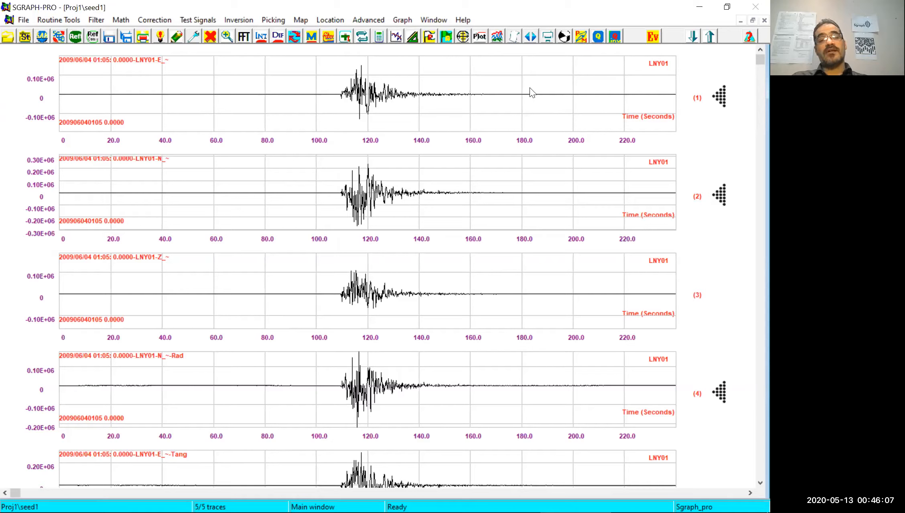
{"action": "left_click", "coordinate": [47, 20]}
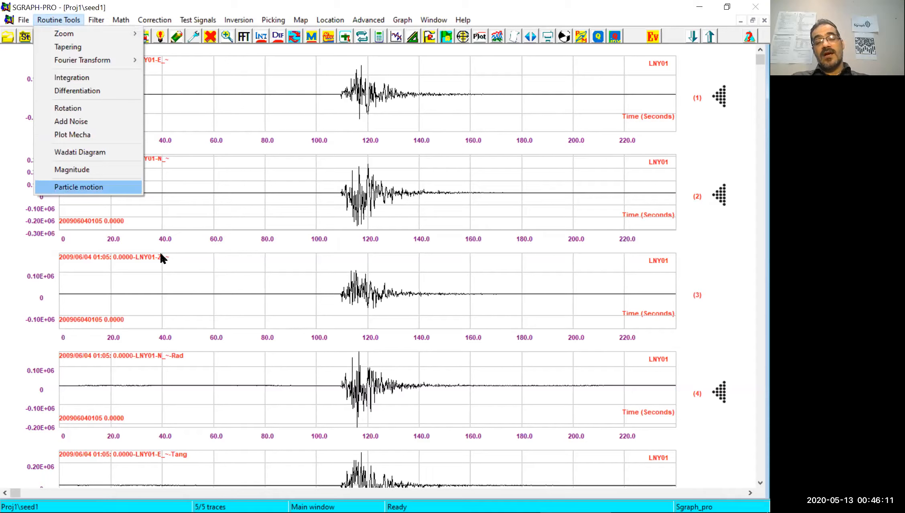
{"action": "key", "text": "Return"}
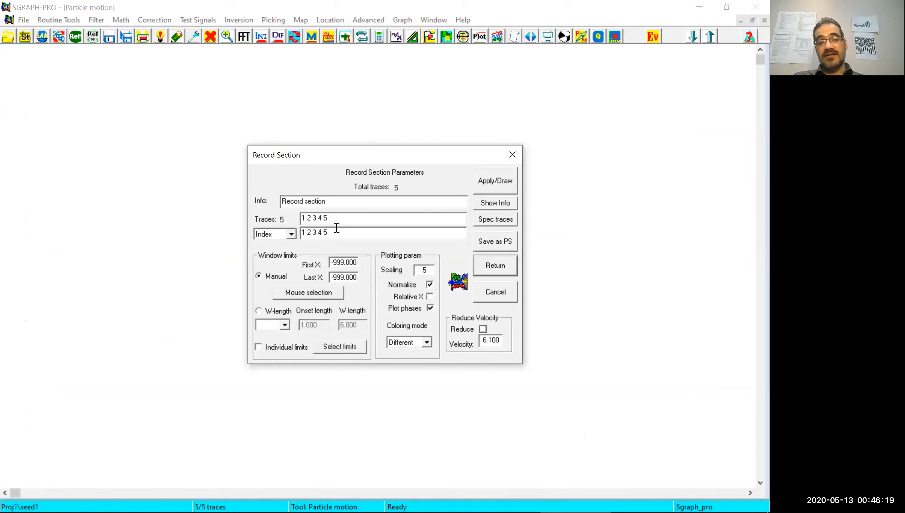
- Restrict the particle motion record section to the Z, R and T component traces
{"action": "left_click", "coordinate": [495, 221]}
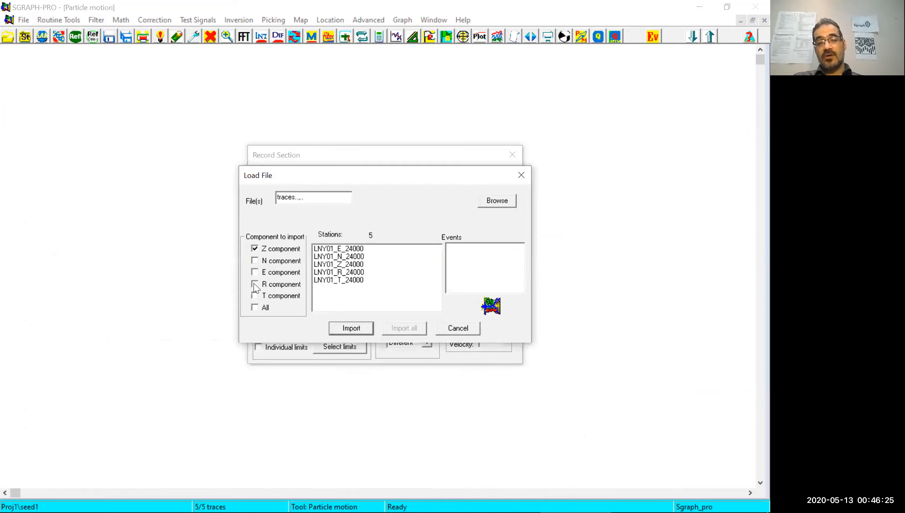
{"action": "left_click", "coordinate": [260, 296]}
{"action": "left_click", "coordinate": [257, 284]}
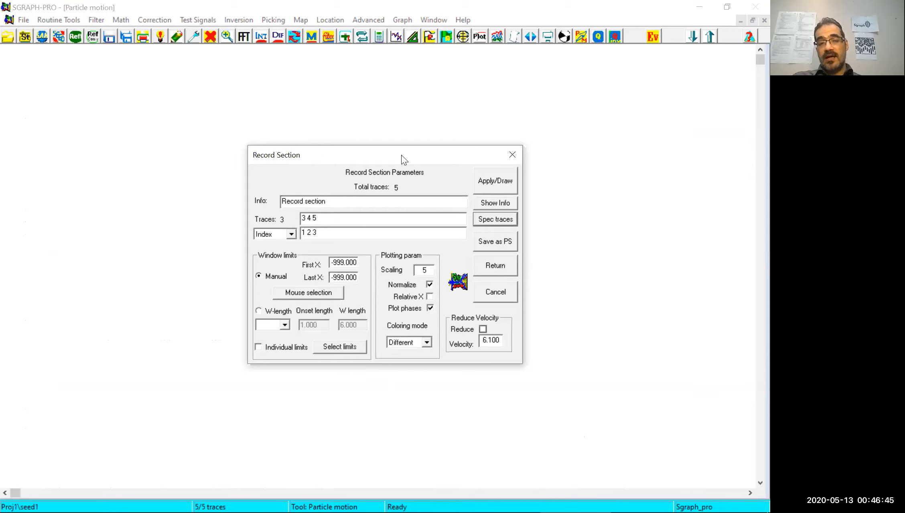
- Draw the Z, R and T record section and limit it to the first arrivals, about 106.6 to 115.5 s, for the particle motion plots
{"action": "left_click", "coordinate": [207, 264]}
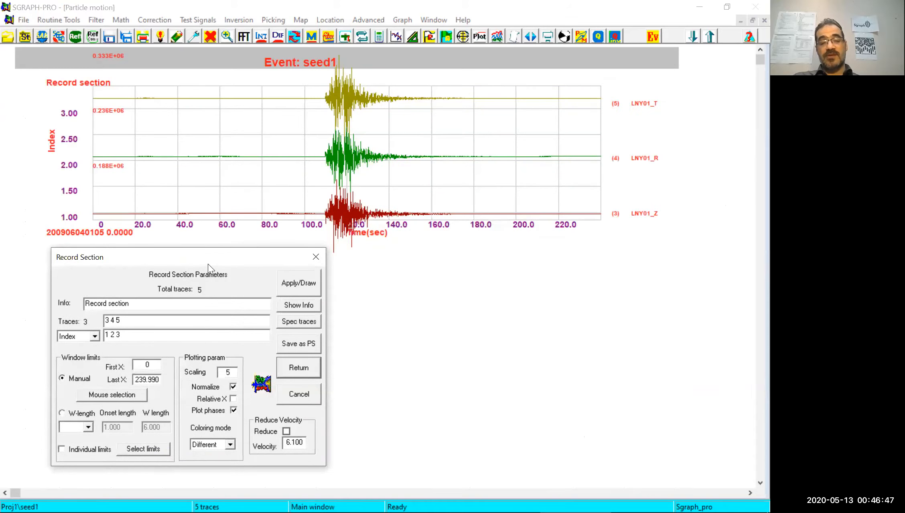
{"action": "left_click", "coordinate": [114, 397]}
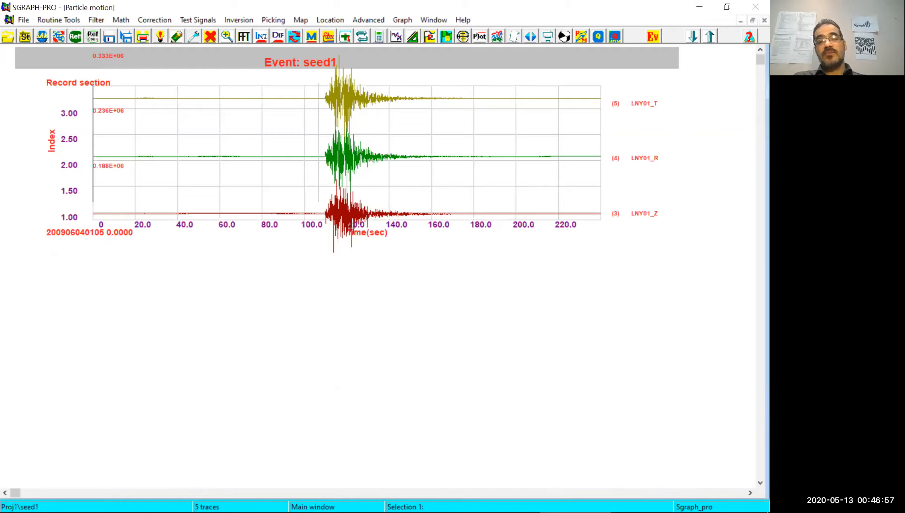
{"action": "left_click", "coordinate": [328, 140]}
{"action": "left_click", "coordinate": [350, 141]}
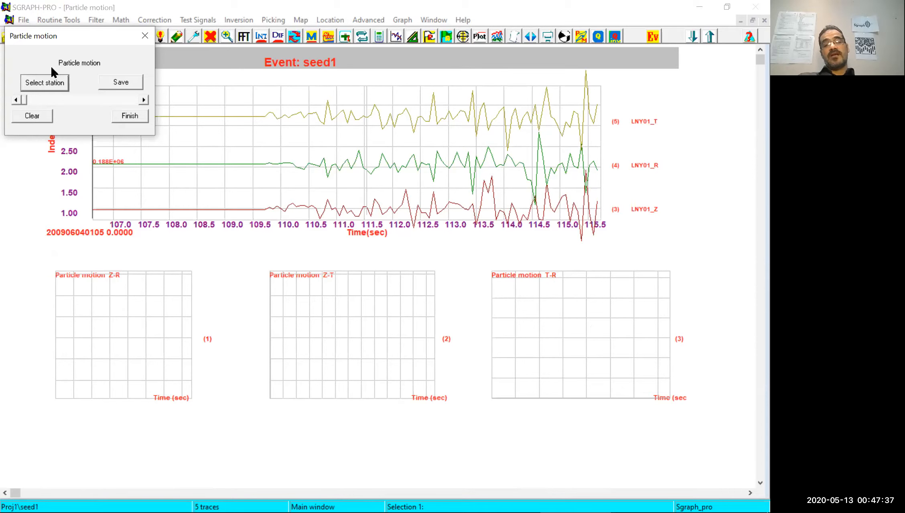
{"action": "left_click_drag", "start_coordinate": [78, 35], "coordinate": [47, 103]}
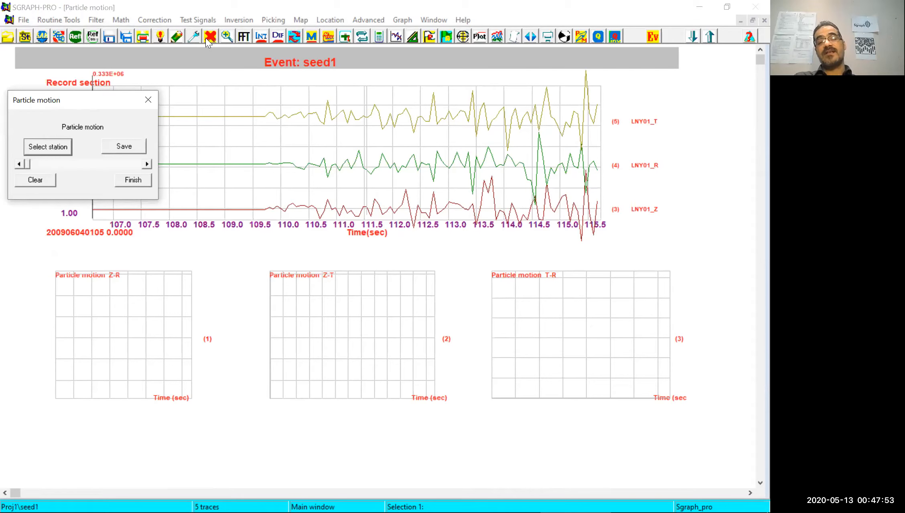
{"action": "left_click_drag", "start_coordinate": [205, 37], "coordinate": [204, 38]}
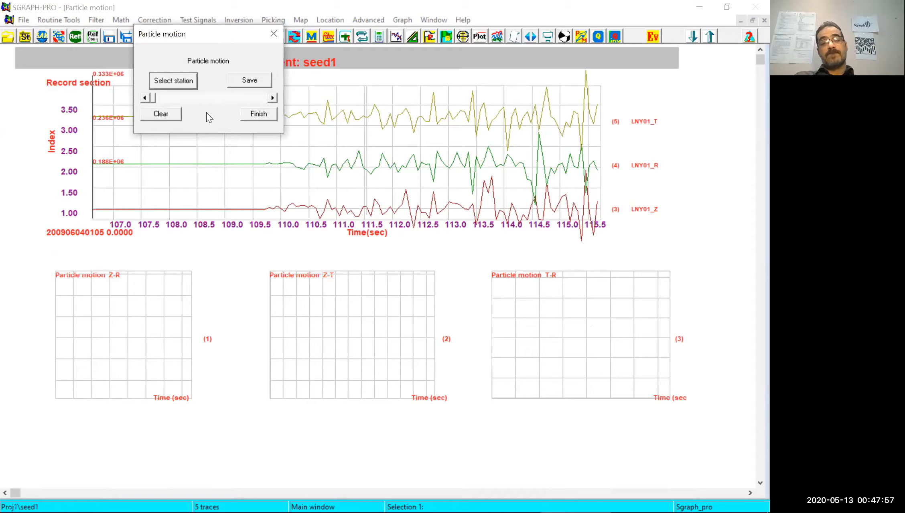
- Advance the particle motion time marker through the quiet part before the first arrival to about 109.28 s
{"action": "left_click", "coordinate": [274, 97]}
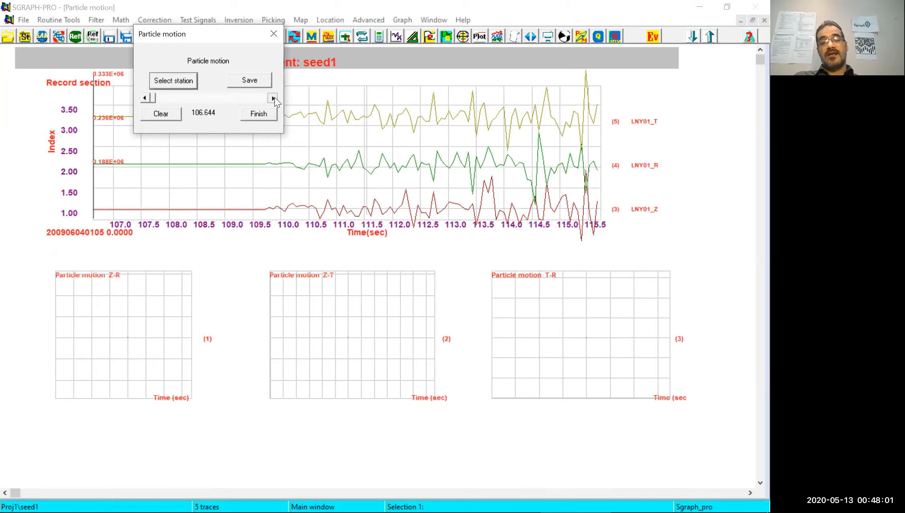
{"action": "left_click", "coordinate": [274, 97]}
{"action": "left_click", "coordinate": [274, 97]}
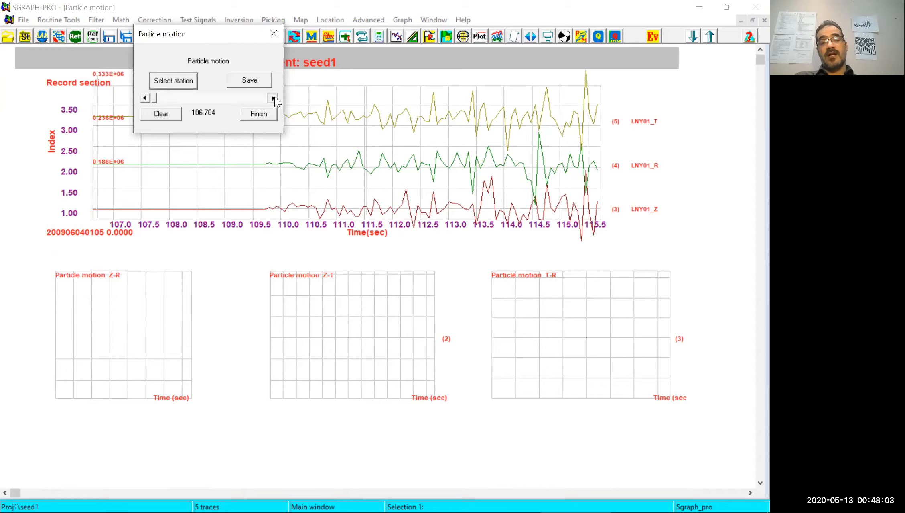
{"action": "left_click", "coordinate": [209, 99]}
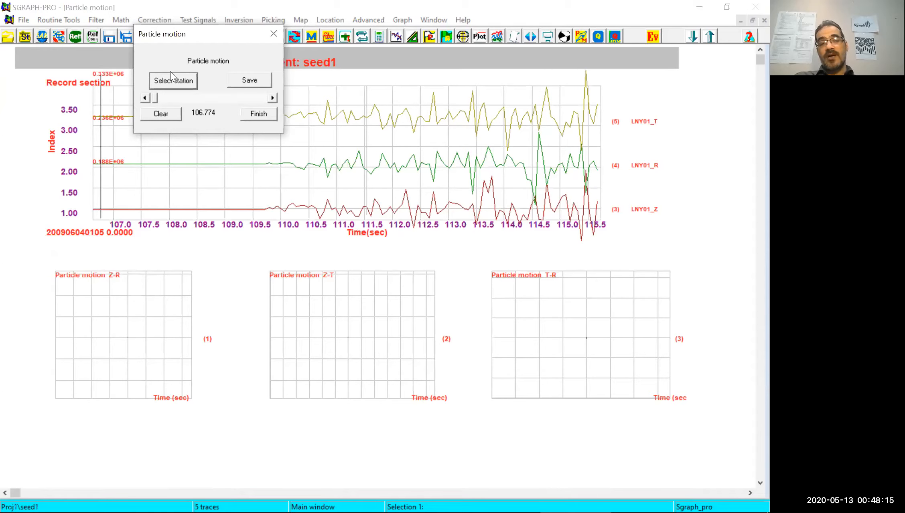
{"action": "left_click", "coordinate": [162, 98]}
{"action": "left_click", "coordinate": [172, 96]}
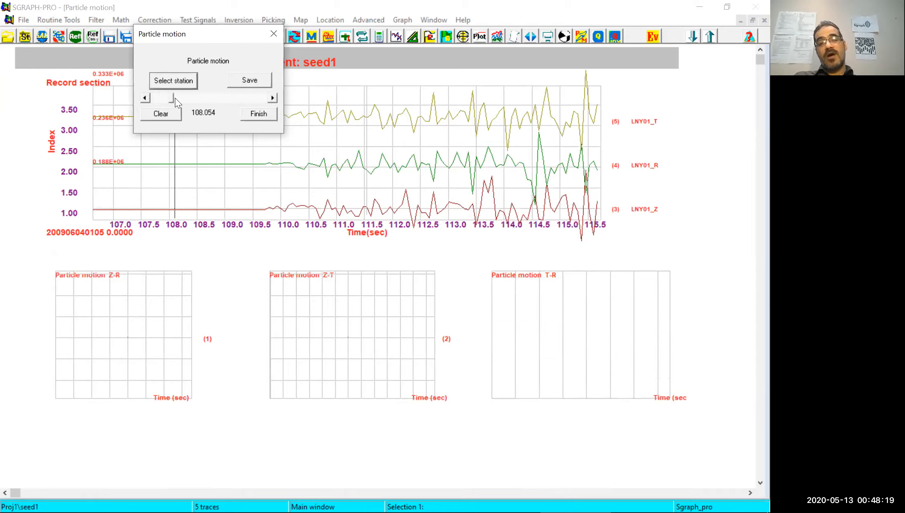
{"action": "left_click", "coordinate": [181, 99]}
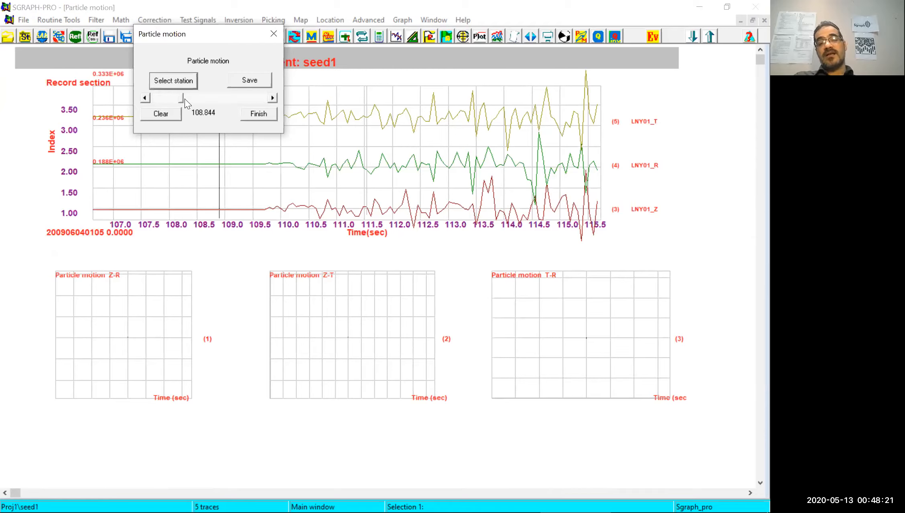
{"action": "left_click", "coordinate": [185, 99]}
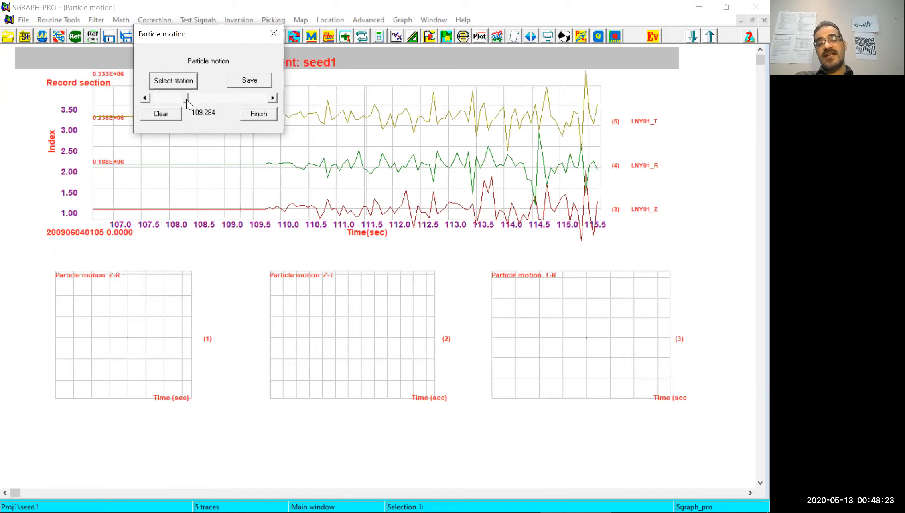
- Step the time marker in small increments across the first arrival to 109.764 s, tracing the initial particle motion
{"action": "left_click", "coordinate": [224, 102]}
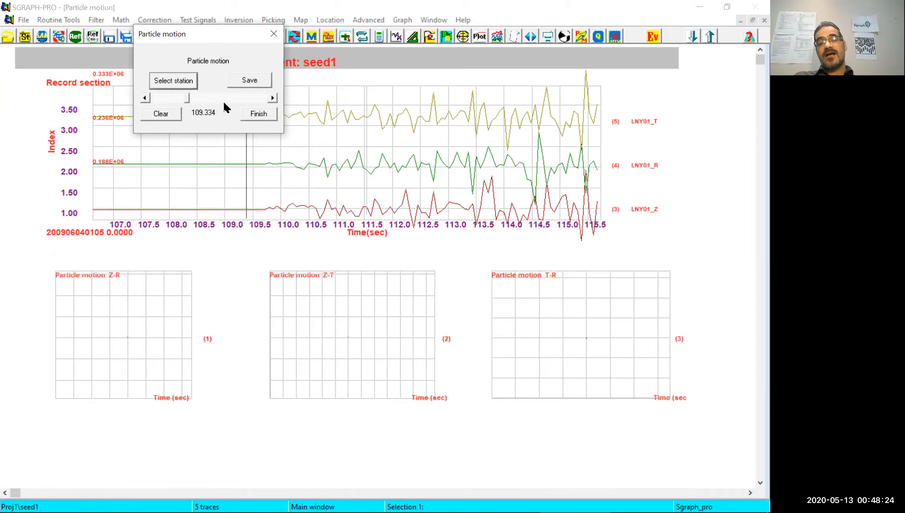
{"action": "left_click", "coordinate": [273, 99]}
{"action": "left_click", "coordinate": [272, 99]}
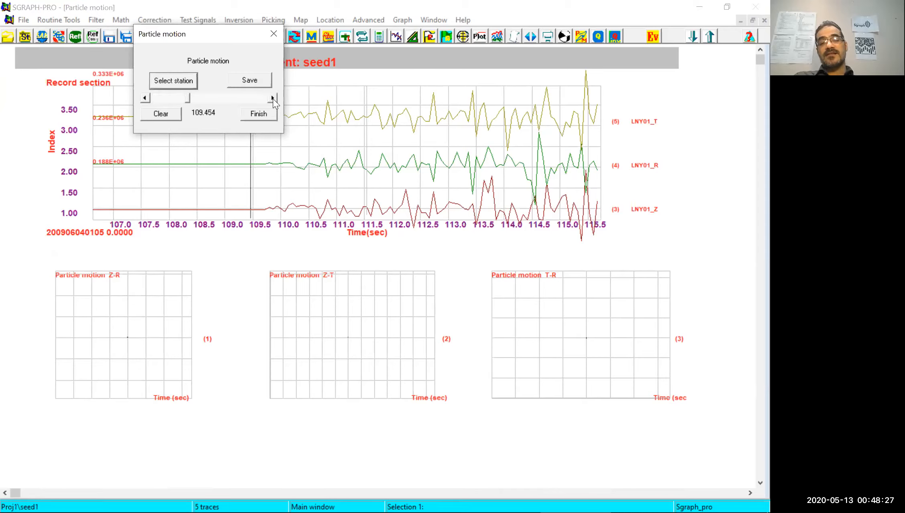
{"action": "left_click", "coordinate": [273, 99]}
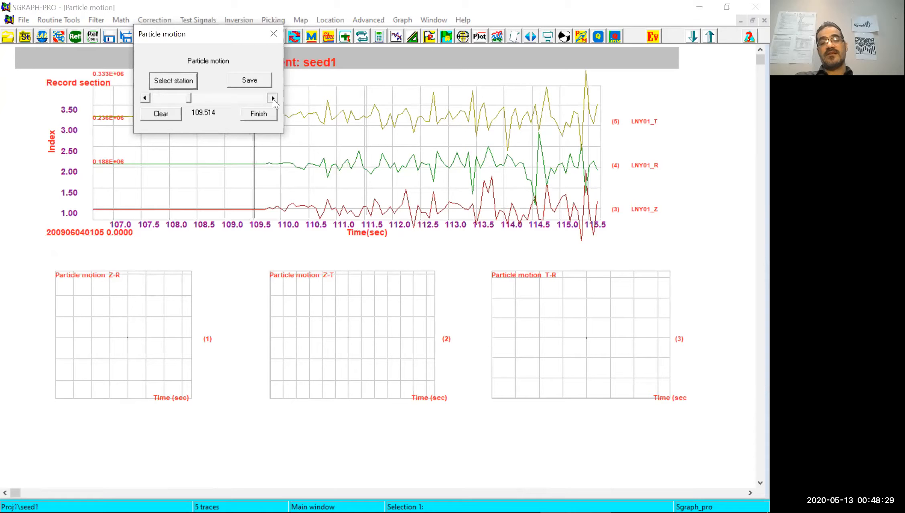
{"action": "left_click", "coordinate": [273, 99]}
{"action": "left_click", "coordinate": [273, 98]}
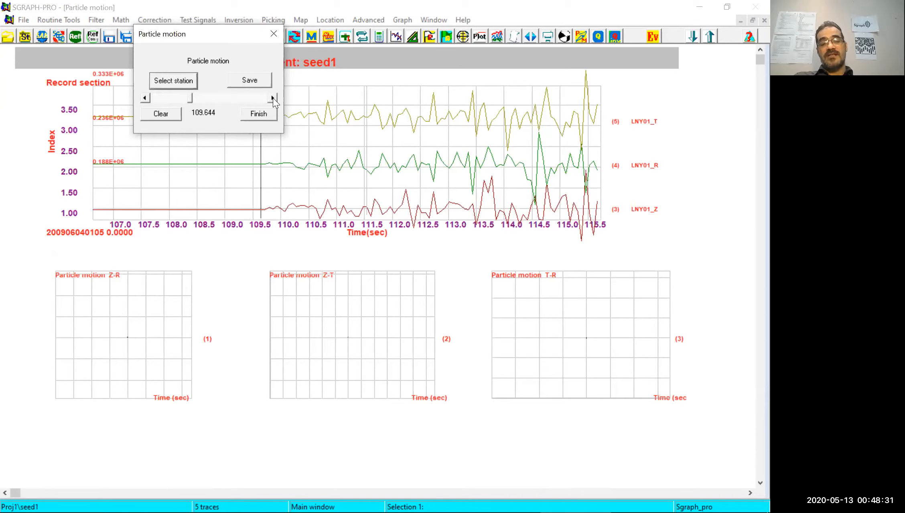
{"action": "left_click", "coordinate": [273, 99]}
{"action": "left_click", "coordinate": [273, 98]}
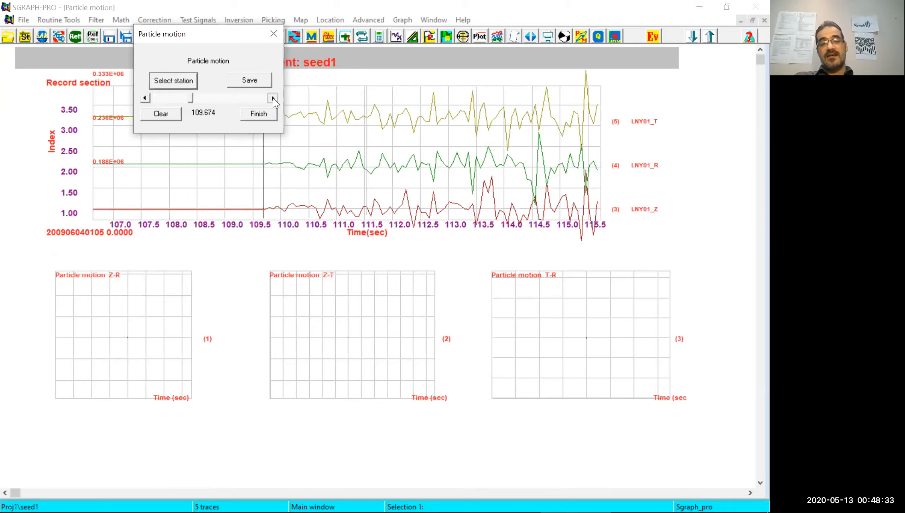
{"action": "left_click", "coordinate": [273, 98]}
{"action": "left_click", "coordinate": [273, 98]}
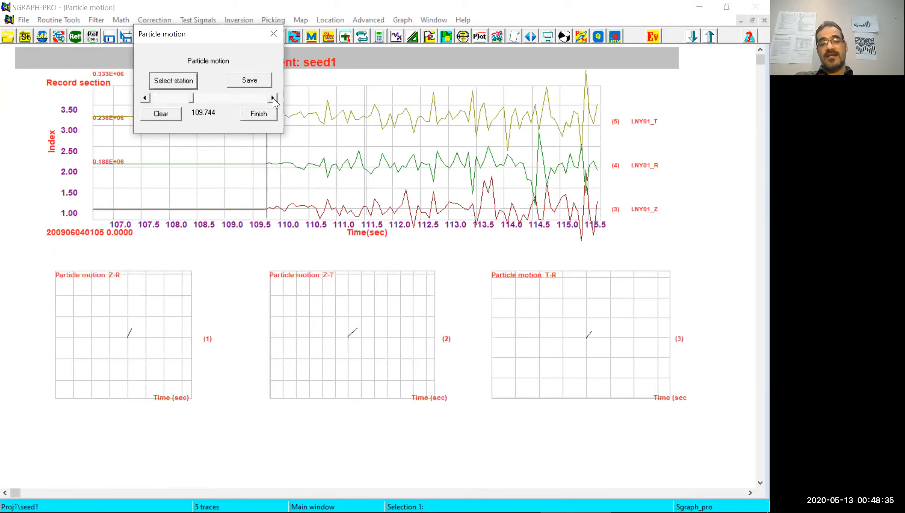
{"action": "left_click", "coordinate": [273, 98]}
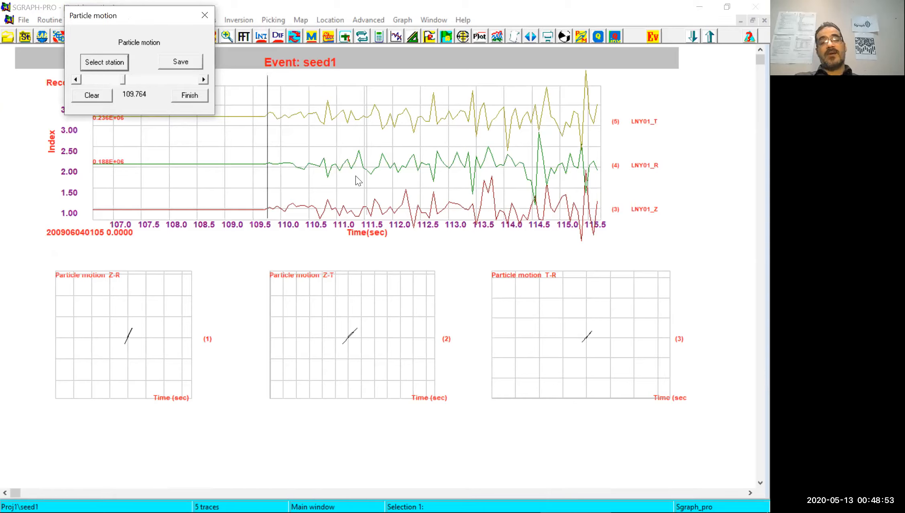
- Extend the Z-R, Z-T and T-R particle motion through the early wave train to about 111.1 s
{"action": "left_click", "coordinate": [204, 79]}
{"action": "left_click", "coordinate": [204, 79]}
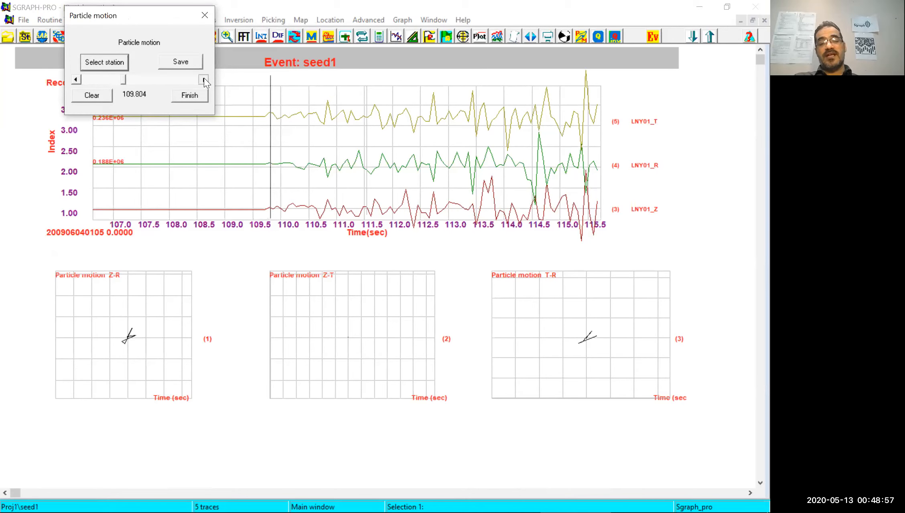
{"action": "left_click", "coordinate": [204, 79]}
{"action": "left_click", "coordinate": [203, 79]}
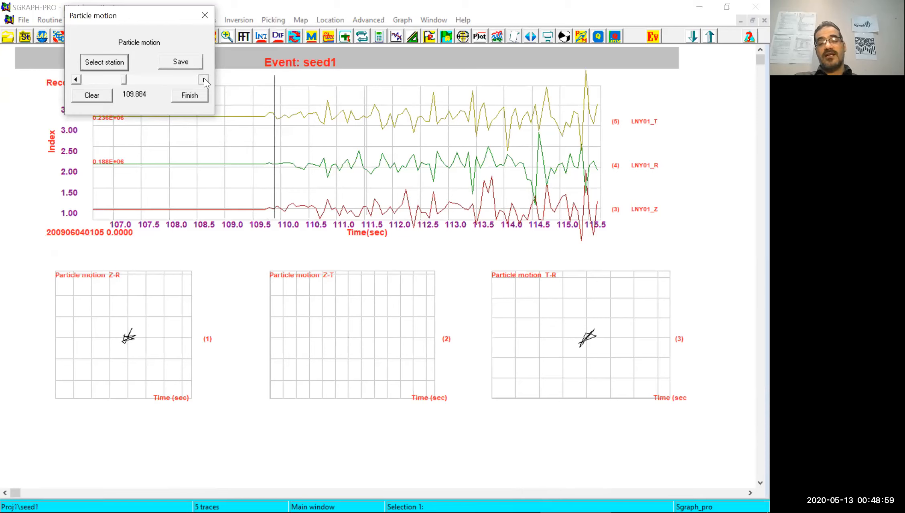
{"action": "left_click_drag", "start_coordinate": [123, 82], "coordinate": [132, 82]}
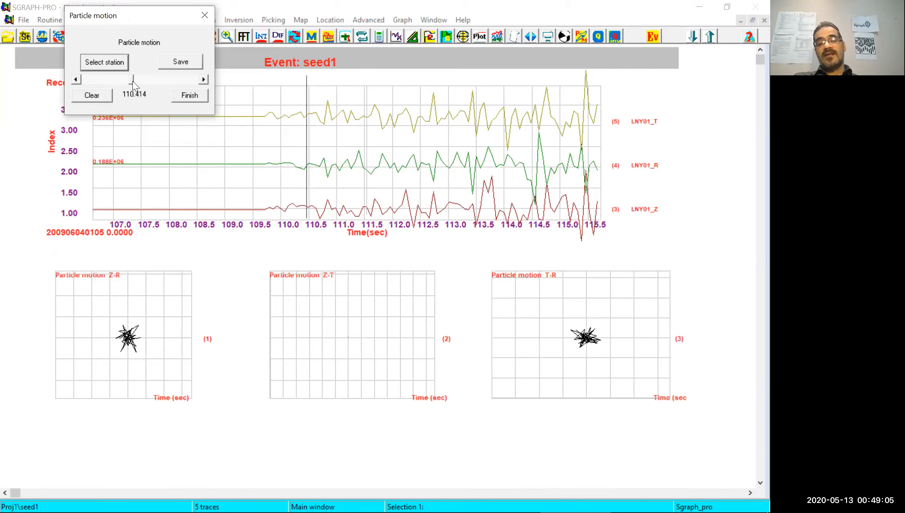
{"action": "left_click", "coordinate": [133, 81]}
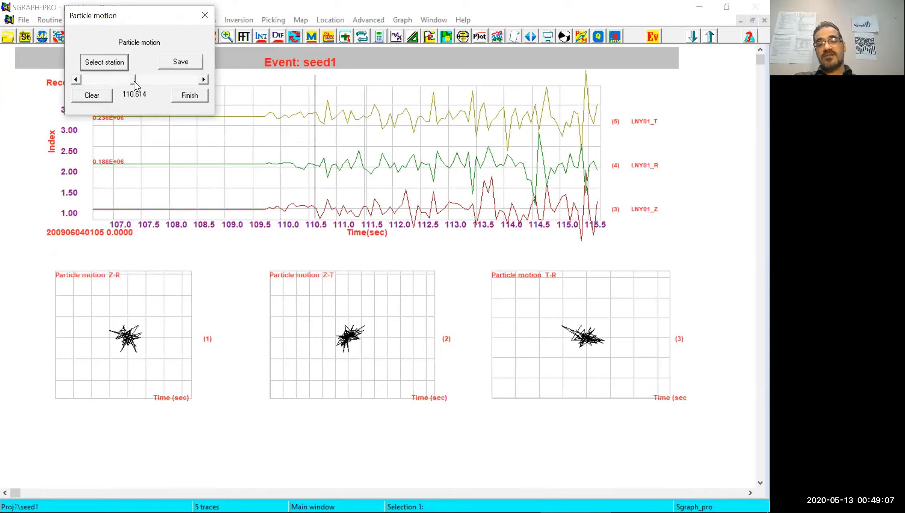
{"action": "left_click", "coordinate": [137, 82]}
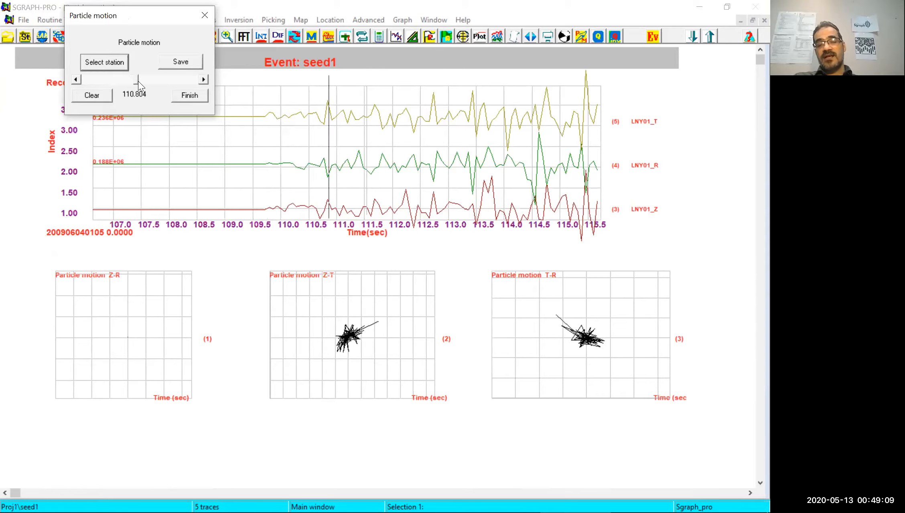
{"action": "left_click", "coordinate": [139, 81]}
{"action": "key", "text": "Right"}
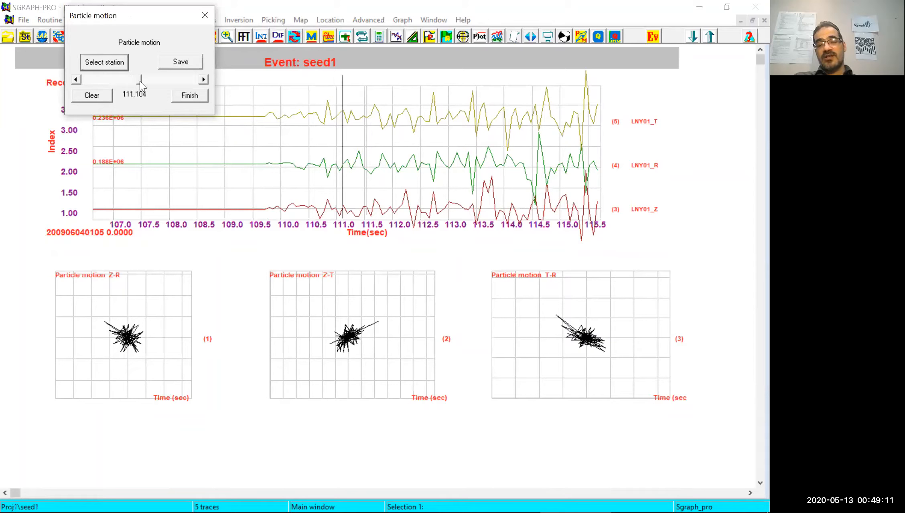
- Continue tracing the particle motion through the following cycles and settle the time marker at 112.624 s
{"action": "left_click_drag", "start_coordinate": [142, 82], "coordinate": [152, 84]}
{"action": "key", "text": "Right"}
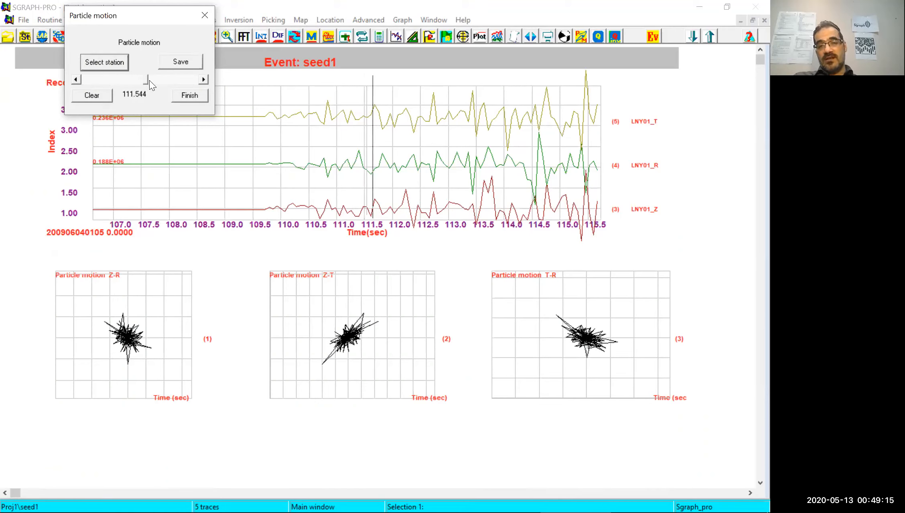
{"action": "left_click", "coordinate": [153, 80]}
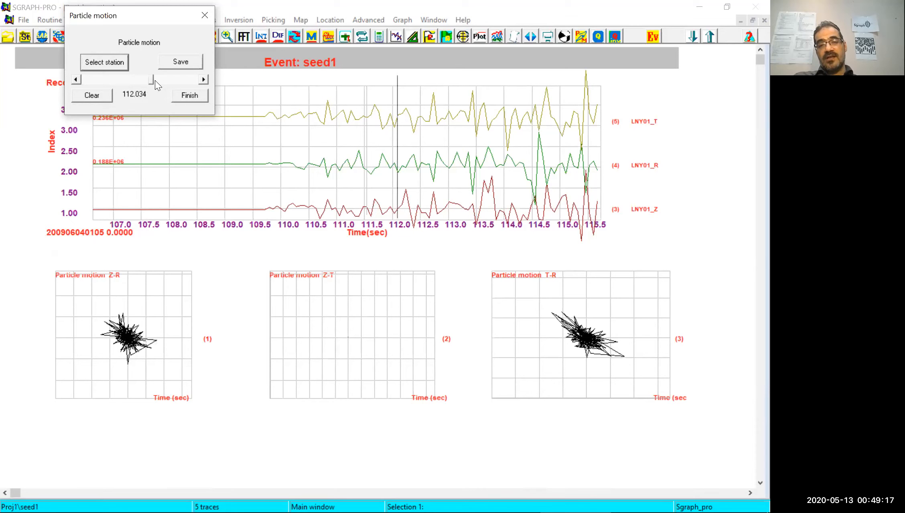
{"action": "left_click", "coordinate": [156, 80]}
{"action": "left_click", "coordinate": [159, 81]}
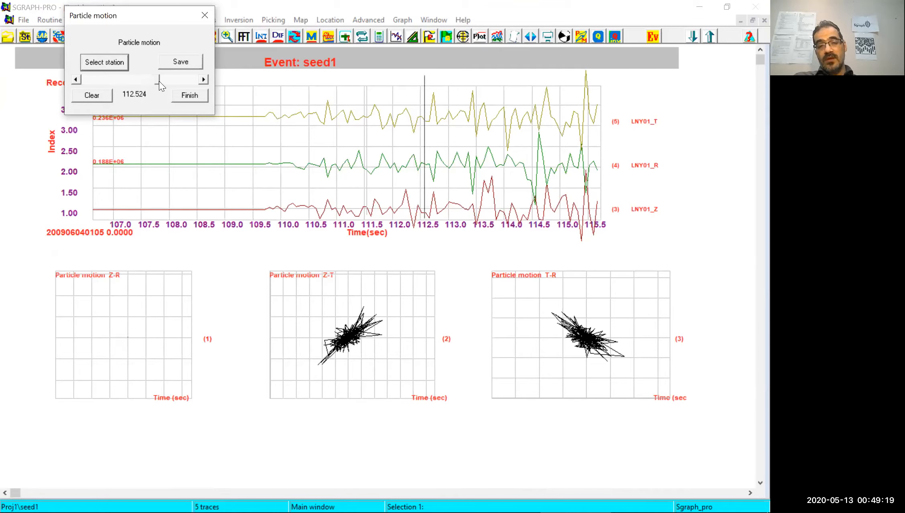
{"action": "left_click", "coordinate": [160, 81]}
{"action": "key", "text": "Right"}
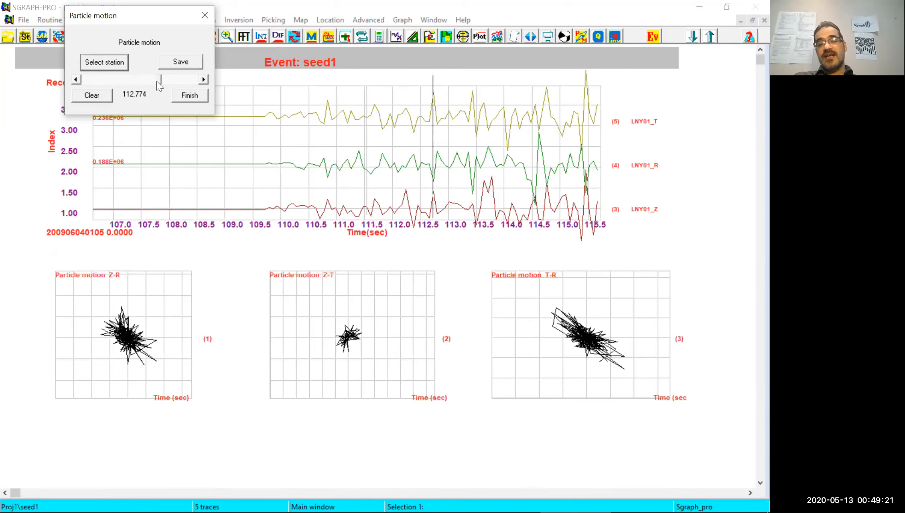
{"action": "left_click", "coordinate": [157, 82]}
{"action": "left_click_drag", "start_coordinate": [157, 82], "coordinate": [159, 83]}
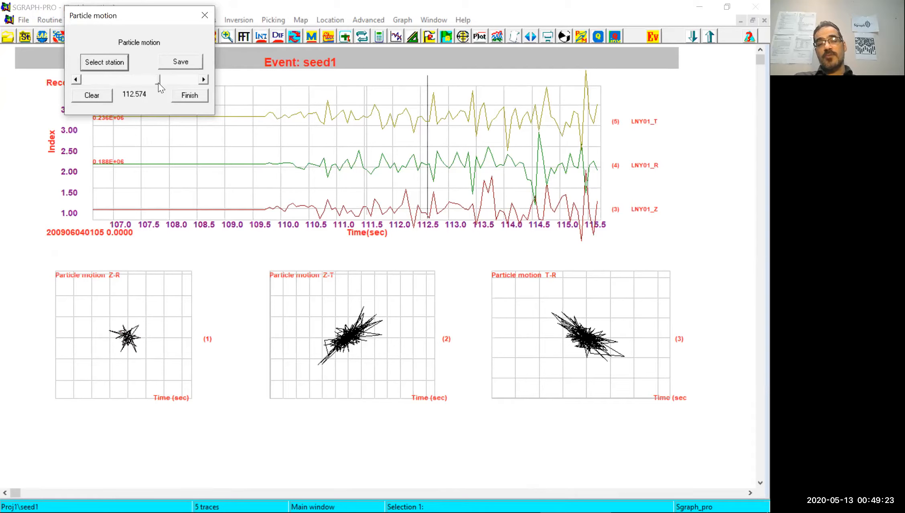
{"action": "key", "text": "Right"}
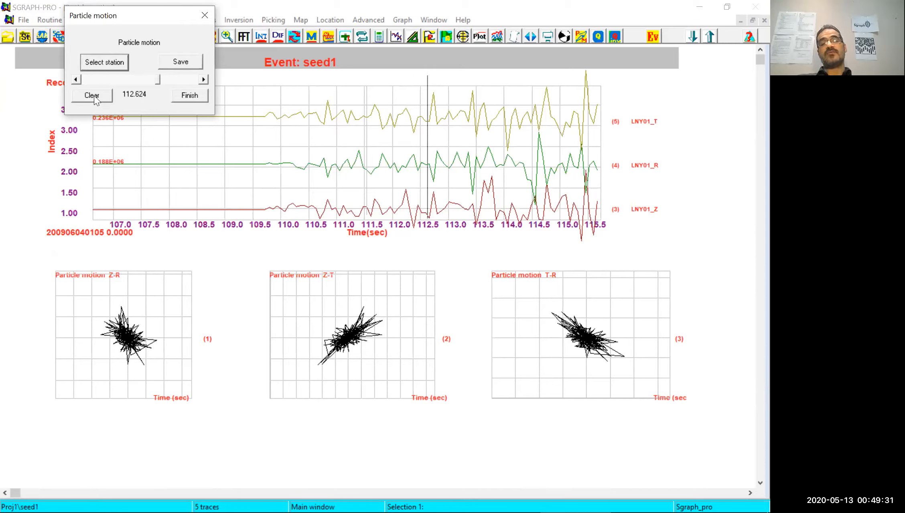
- Clear the accumulated particle motion and retrace it in small time steps from 112.624 s to 112.744 s
{"action": "left_click", "coordinate": [205, 80]}
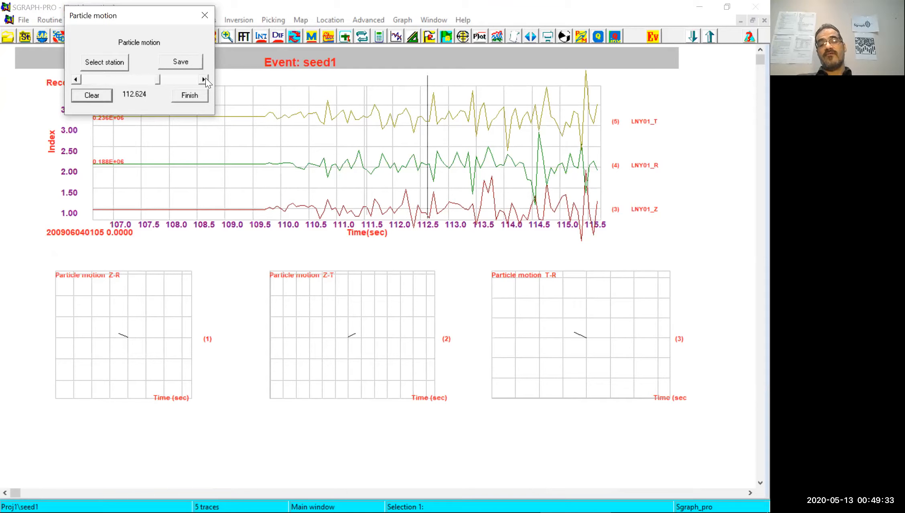
{"action": "left_click", "coordinate": [204, 79]}
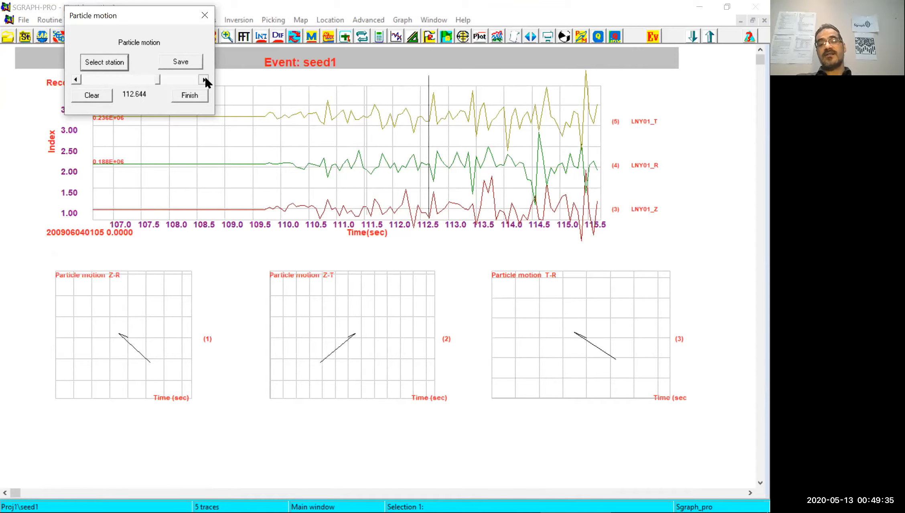
{"action": "left_click", "coordinate": [204, 79]}
{"action": "left_click", "coordinate": [205, 80]}
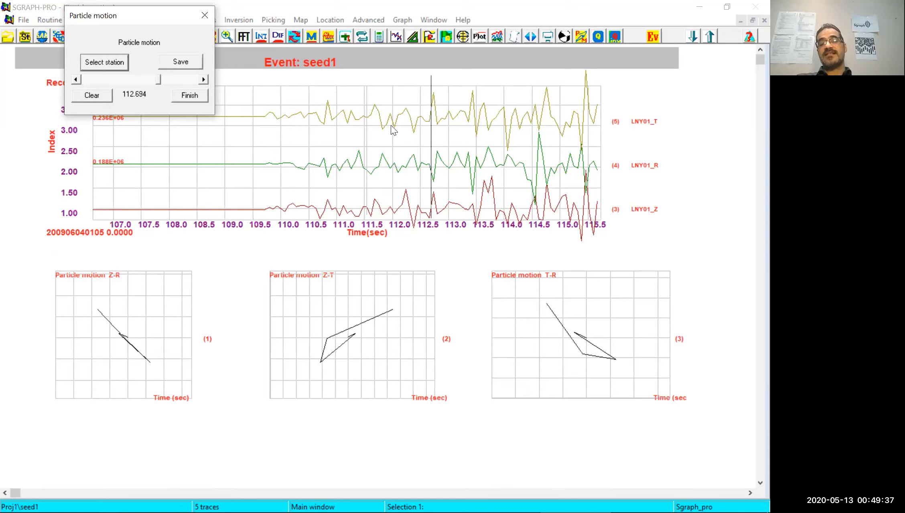
{"action": "left_click", "coordinate": [430, 213]}
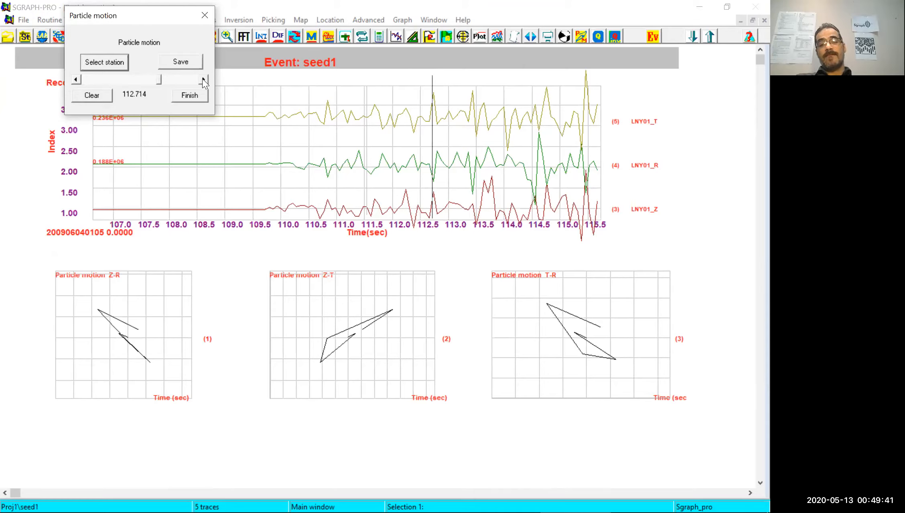
{"action": "left_click", "coordinate": [202, 79]}
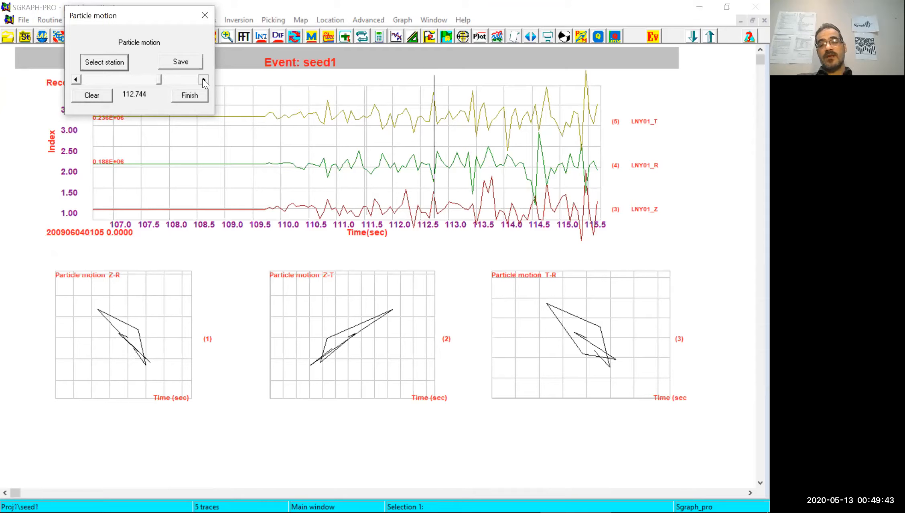
- Advance the time marker to 113.264 s to extend the Z-R, Z-T and T-R particle motion
{"action": "left_click", "coordinate": [202, 79]}
{"action": "left_click", "coordinate": [202, 80]}
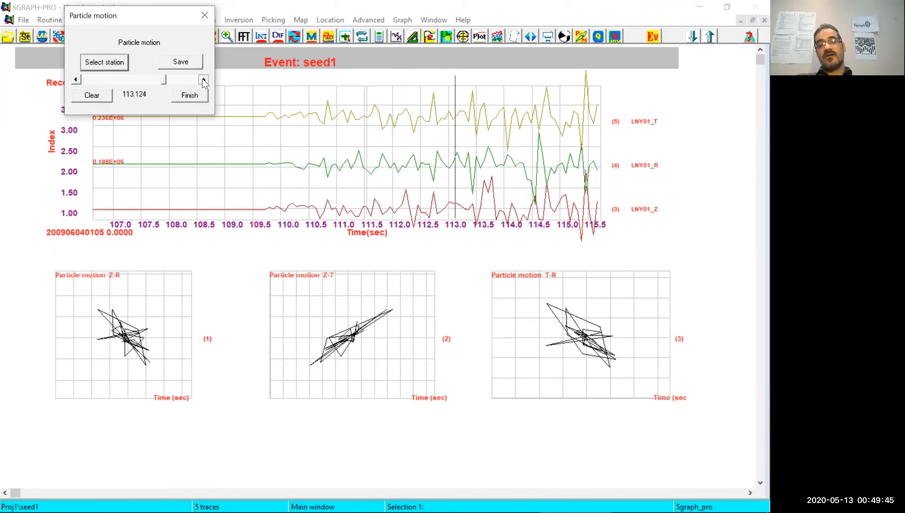
{"action": "left_click", "coordinate": [202, 79]}
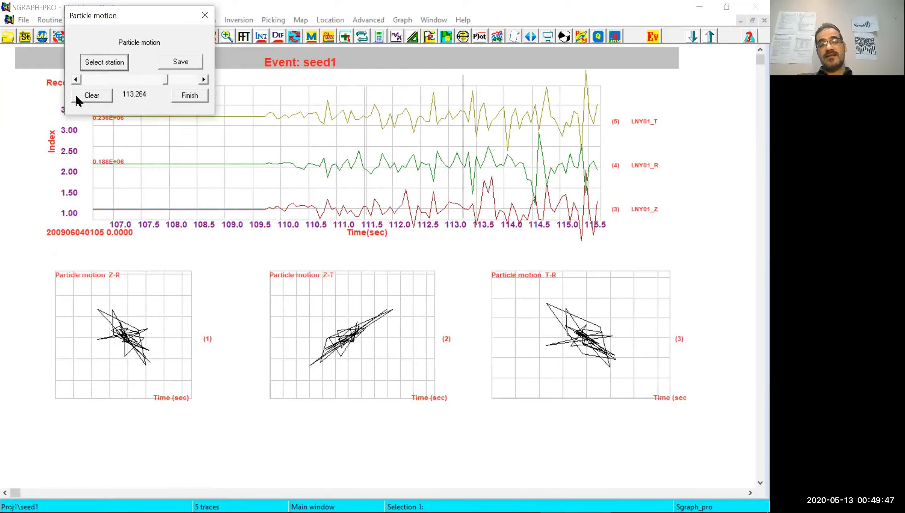
- Clear the accumulated particle motion and retrace it from 113.264 s through the later cycles to 114.584 s
{"action": "left_click", "coordinate": [91, 96]}
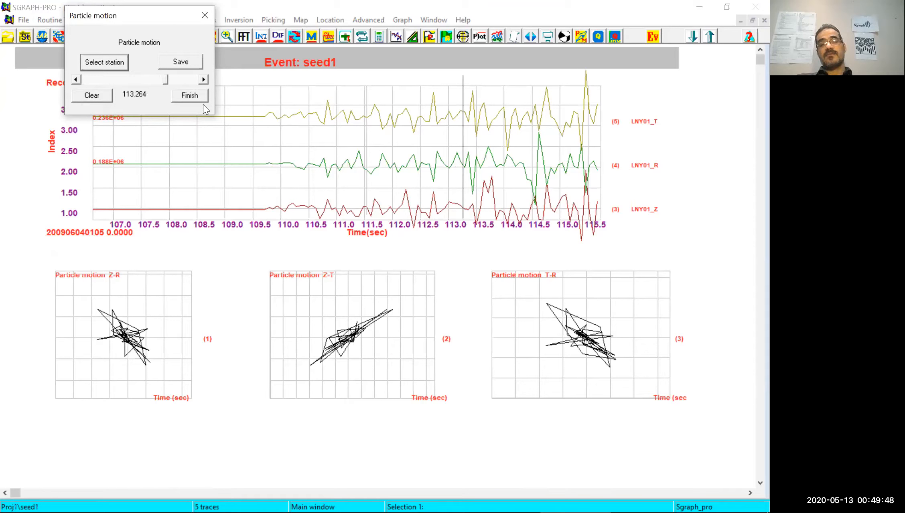
{"action": "left_click", "coordinate": [204, 80]}
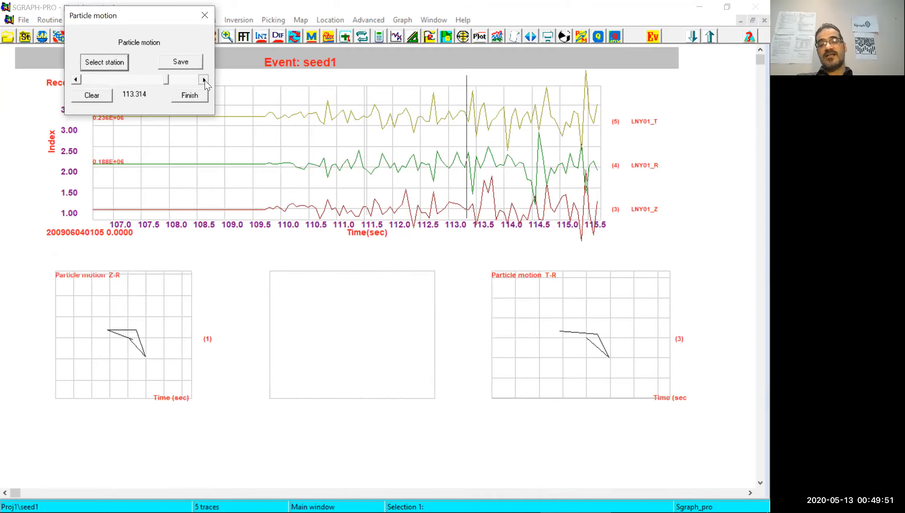
{"action": "left_click", "coordinate": [205, 79]}
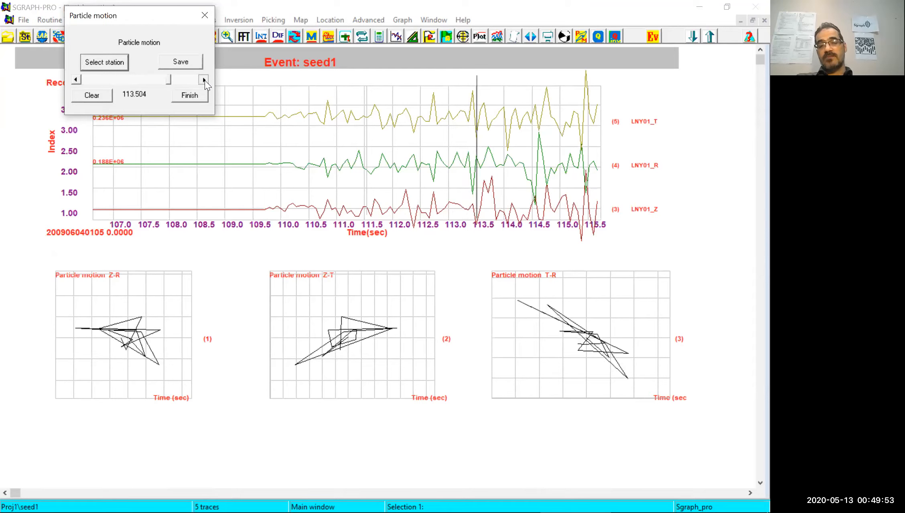
{"action": "left_click", "coordinate": [204, 80]}
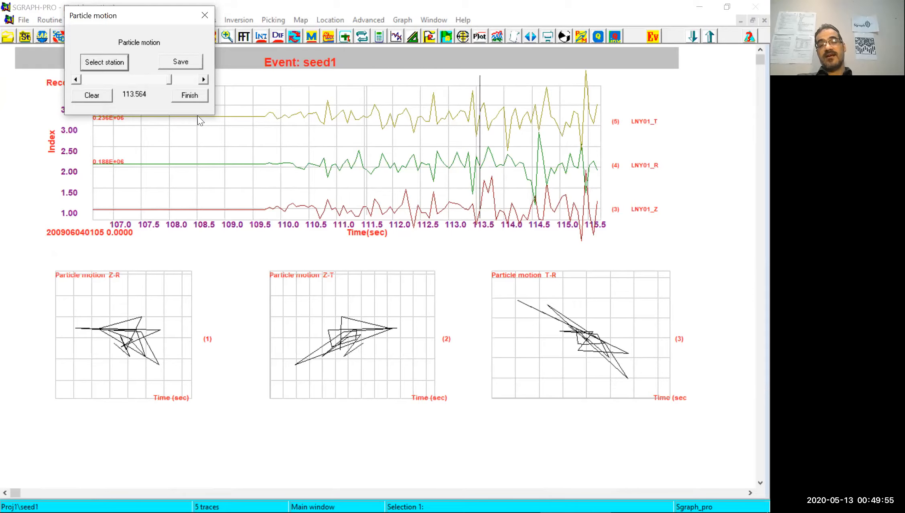
{"action": "key", "text": "Right"}
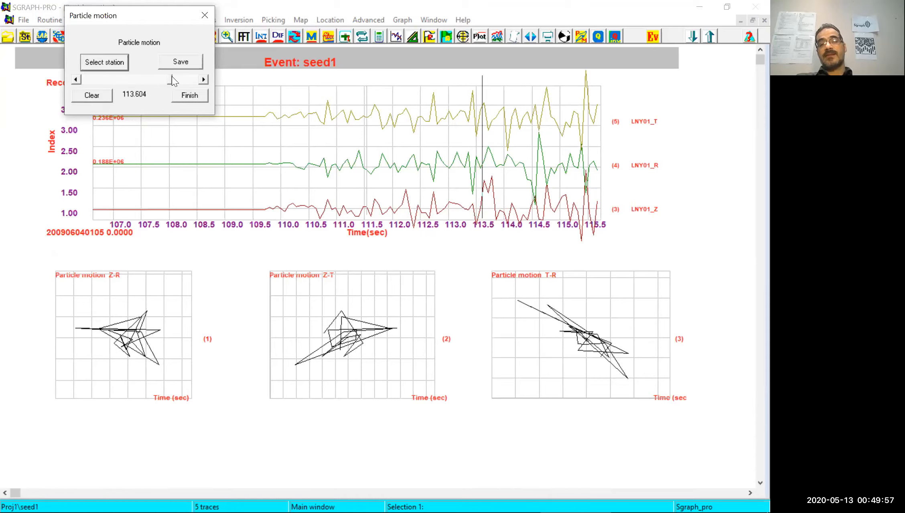
{"action": "left_click_drag", "start_coordinate": [171, 79], "coordinate": [183, 78]}
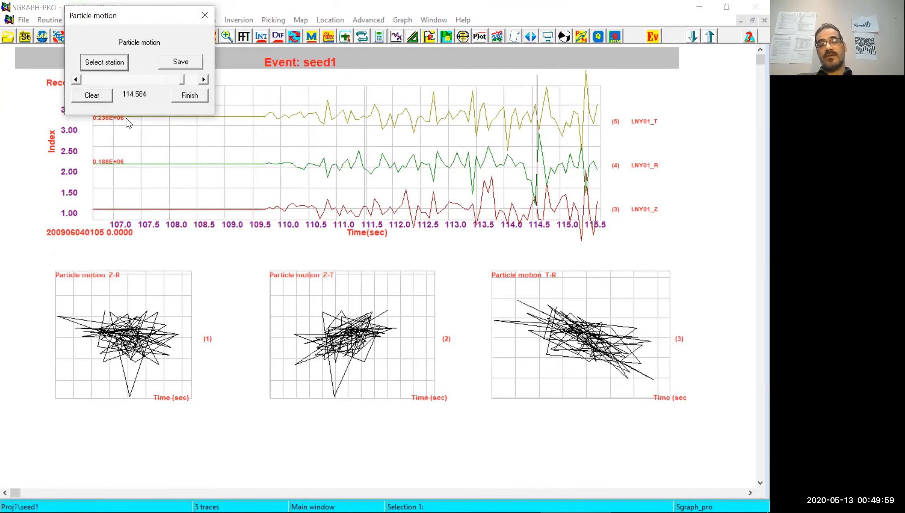
- Clear the plots, trace the particle motion in small time steps from 114.584 s to 114.934 s, and finish the particle motion tool
{"action": "left_click", "coordinate": [206, 79]}
{"action": "left_click", "coordinate": [207, 79]}
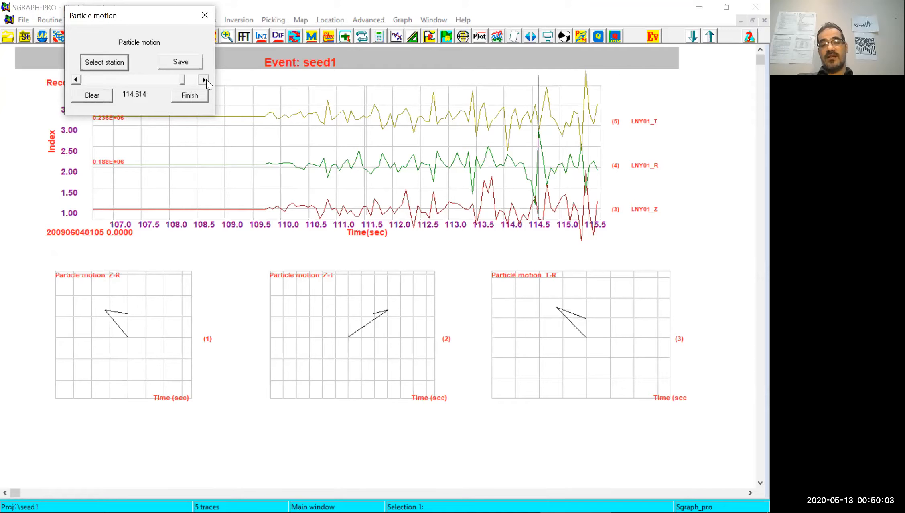
{"action": "left_click", "coordinate": [206, 79]}
{"action": "left_click", "coordinate": [206, 79]}
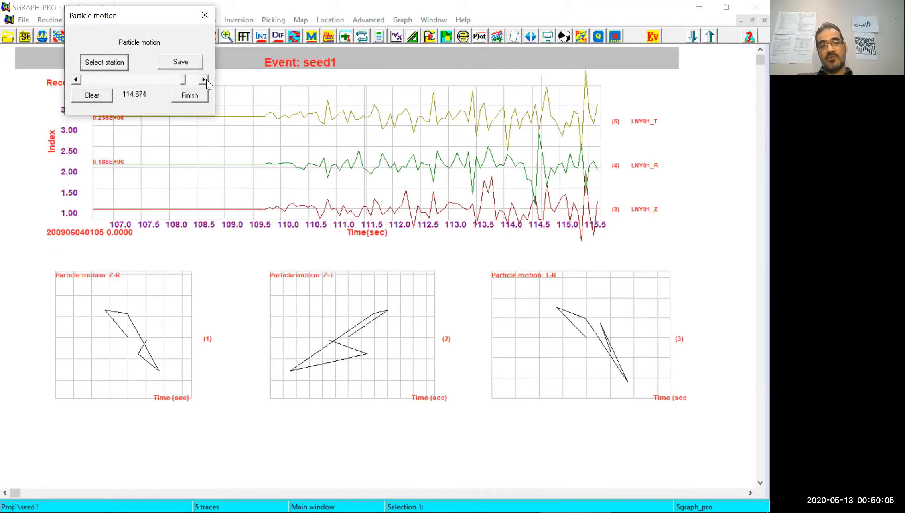
{"action": "left_click", "coordinate": [207, 79]}
{"action": "left_click", "coordinate": [207, 79]}
{"action": "left_click", "coordinate": [207, 79]}
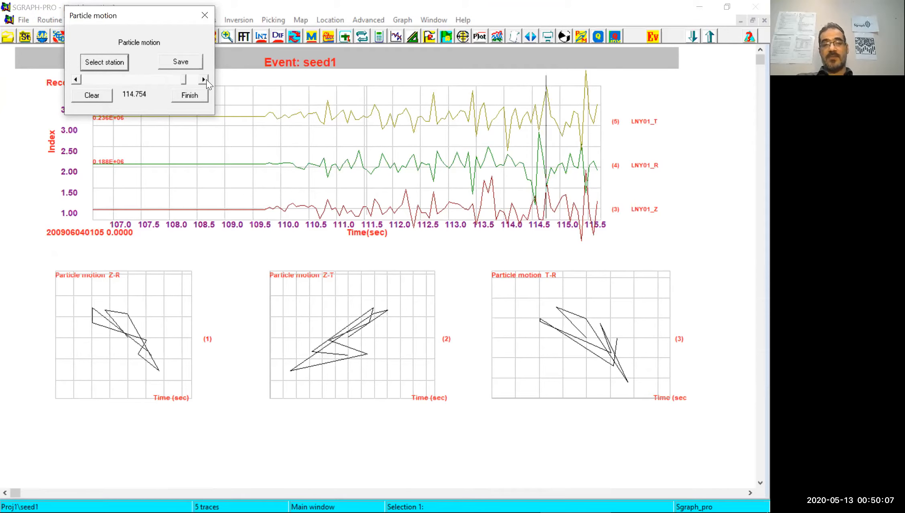
{"action": "left_click", "coordinate": [207, 79]}
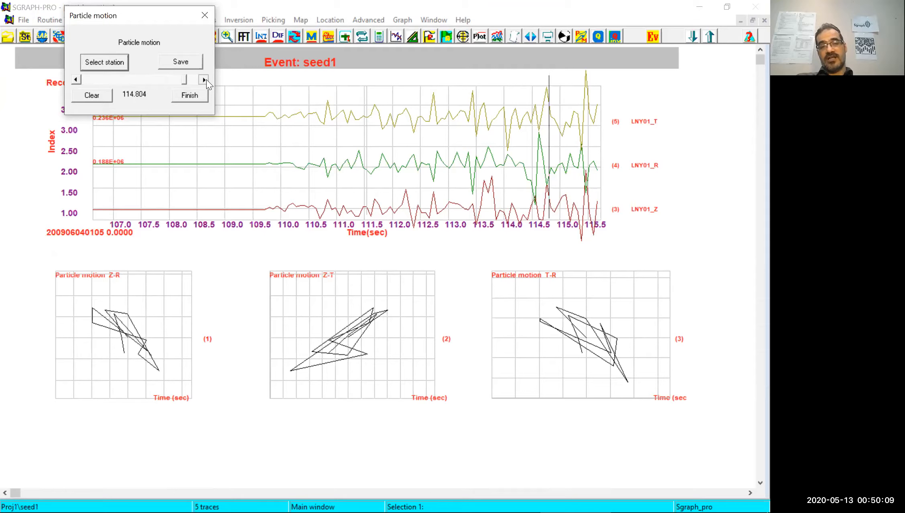
{"action": "left_click", "coordinate": [207, 79]}
{"action": "left_click", "coordinate": [207, 79]}
{"action": "left_click", "coordinate": [207, 79]}
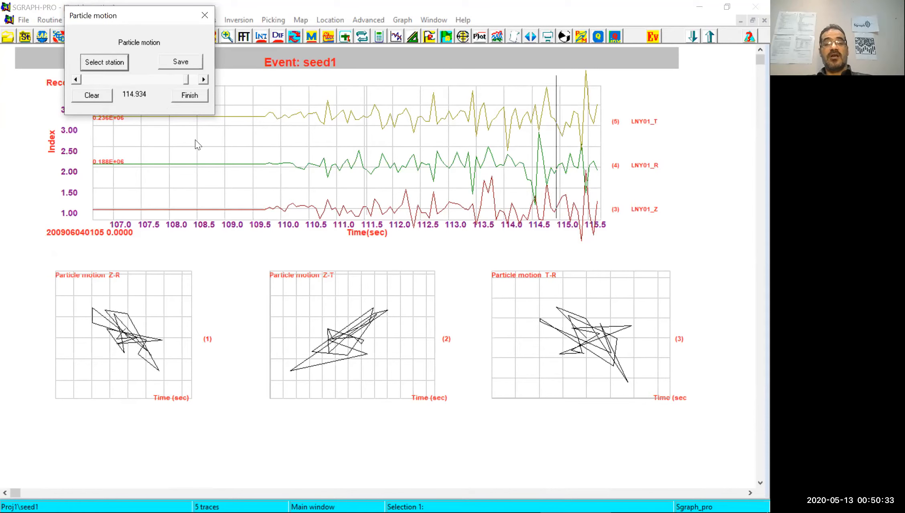
{"action": "left_click", "coordinate": [192, 99]}
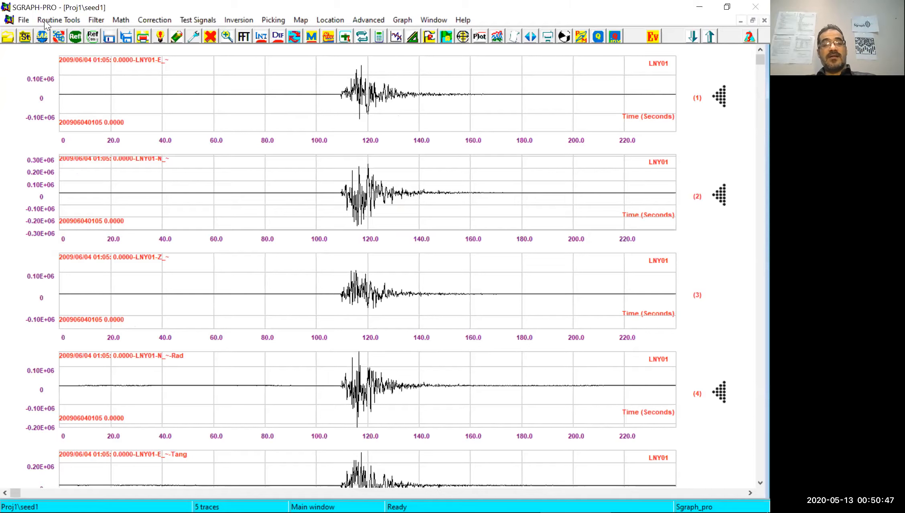
- Apply Power Order 2 to the LNY01 E-component trace and move the accept prompt off the resulting plot
{"action": "left_click", "coordinate": [59, 19]}
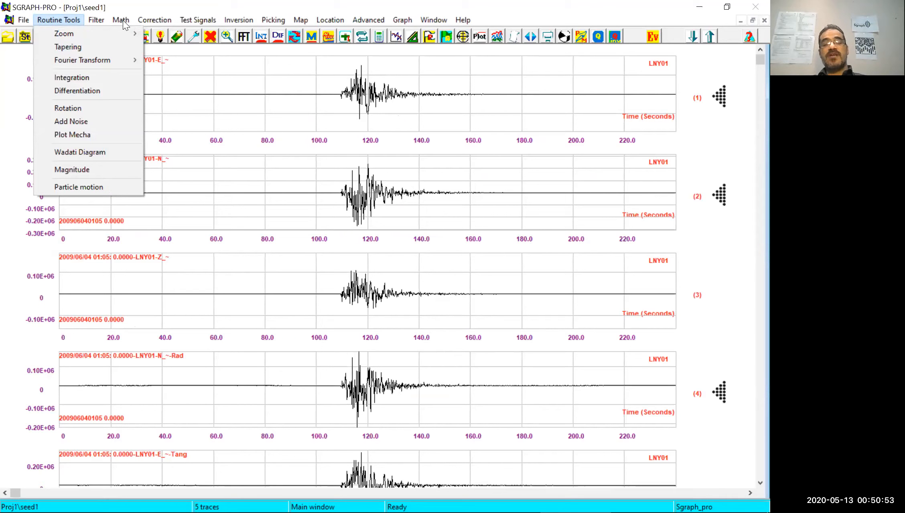
{"action": "mouse_move", "coordinate": [123, 20]}
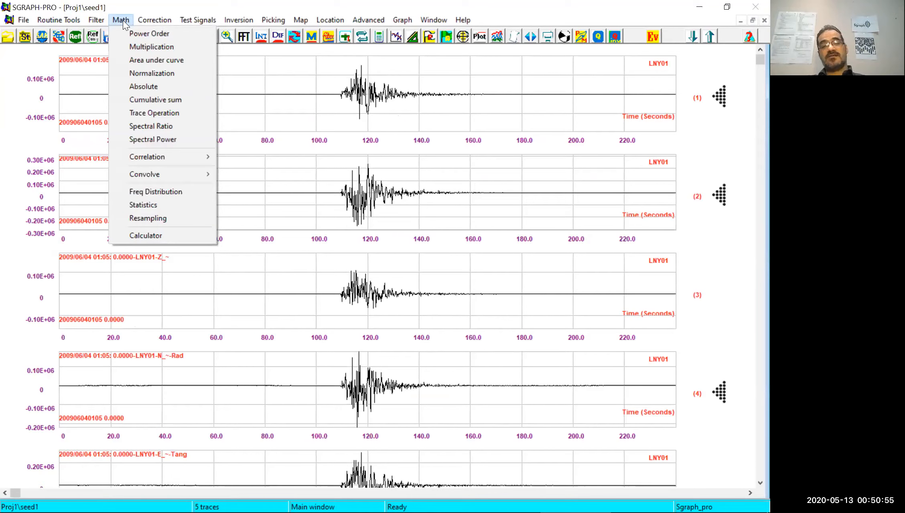
{"action": "left_click", "coordinate": [178, 34]}
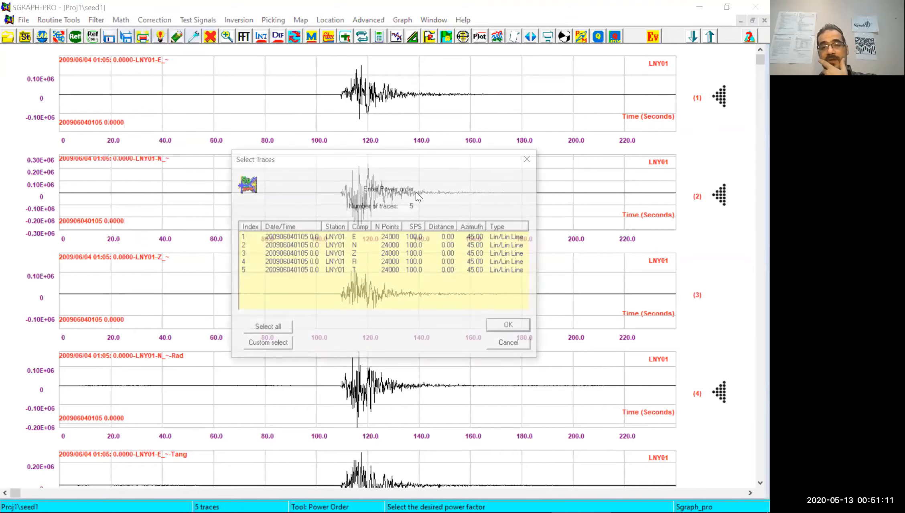
{"action": "left_click", "coordinate": [301, 239]}
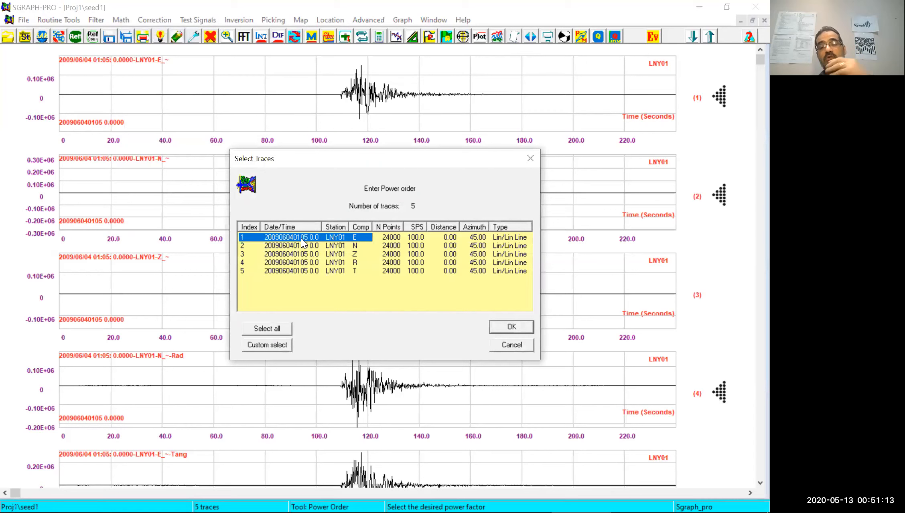
{"action": "left_click", "coordinate": [512, 327]}
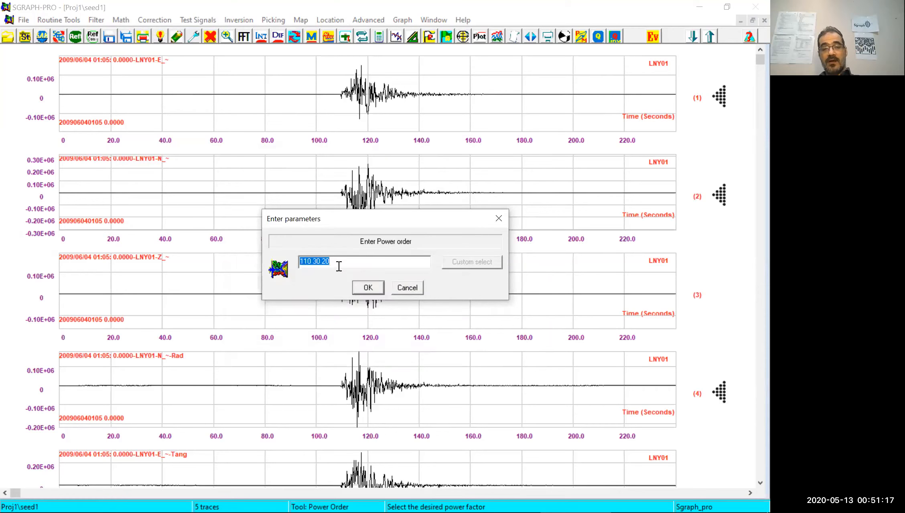
{"action": "left_click_drag", "start_coordinate": [339, 264], "coordinate": [279, 276]}
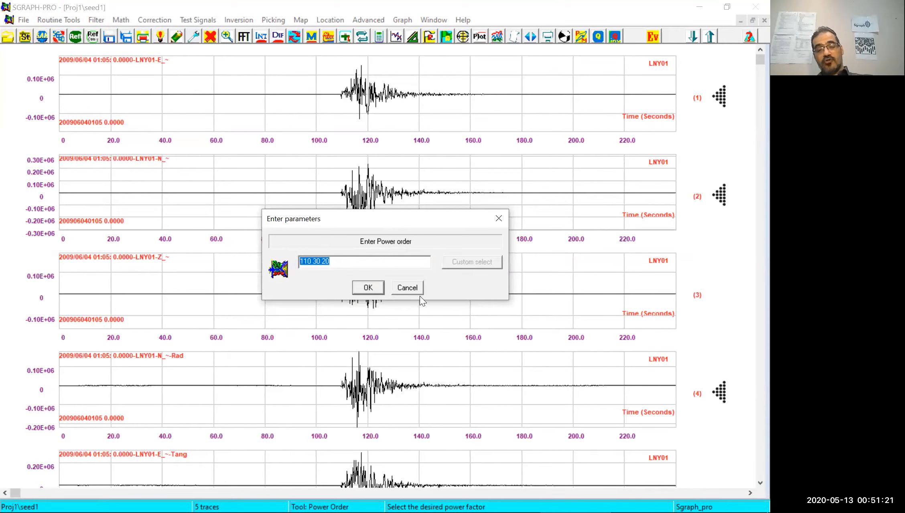
{"action": "type", "text": "2"}
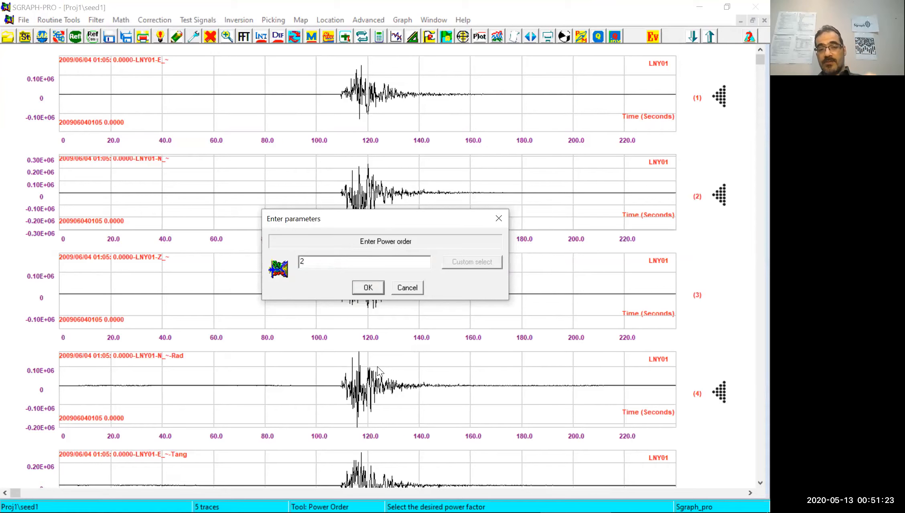
{"action": "left_click", "coordinate": [368, 288]}
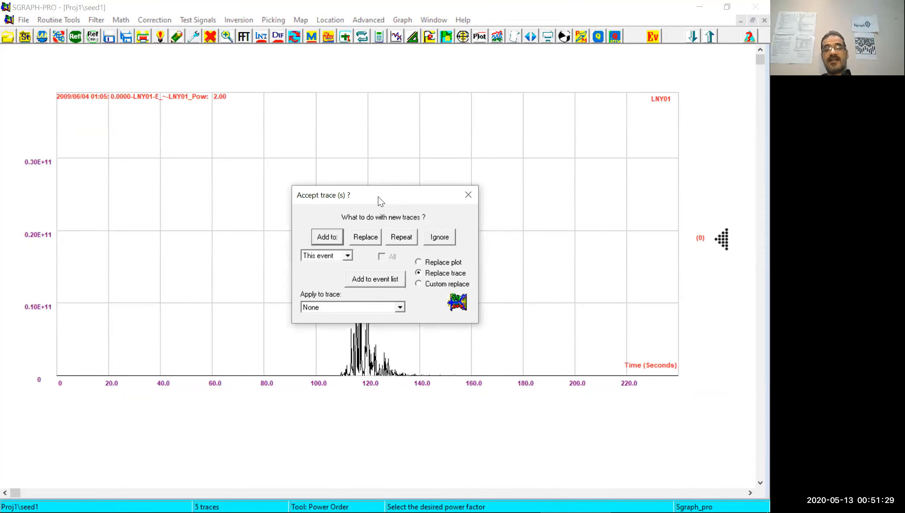
{"action": "mouse_move", "coordinate": [377, 196]}
{"action": "left_mouse_down"}
{"action": "mouse_move", "coordinate": [230, 239]}
{"action": "mouse_move", "coordinate": [130, 125]}
{"action": "left_mouse_up"}
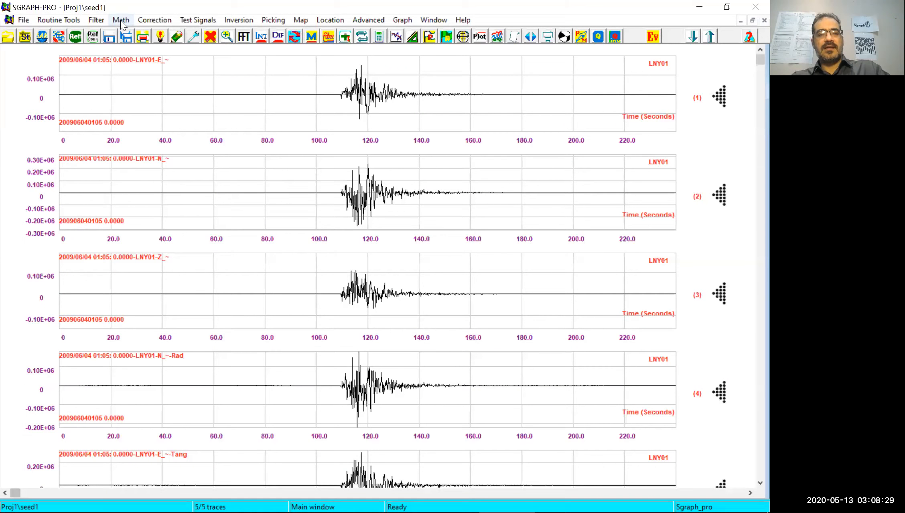
- Calculate the area under the curve for the LNY01 E-component trace, then close the result
{"action": "left_click", "coordinate": [121, 20]}
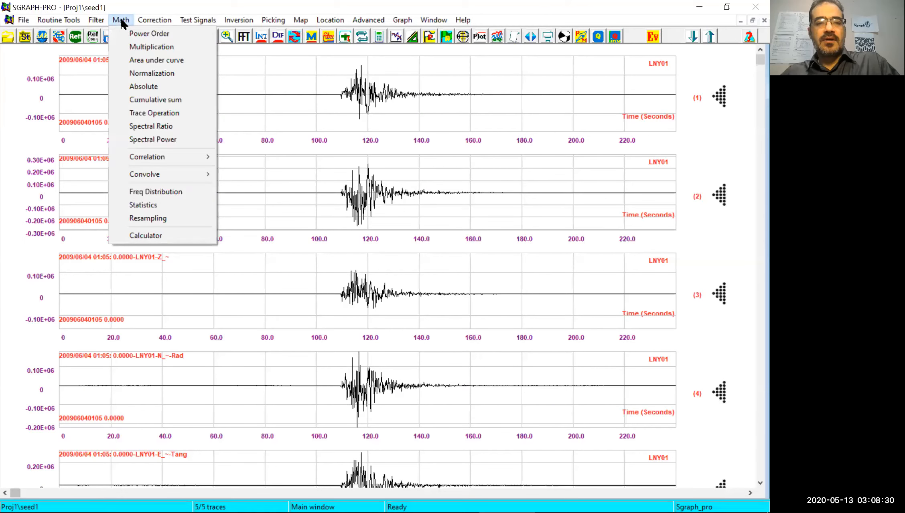
{"action": "left_click", "coordinate": [151, 60]}
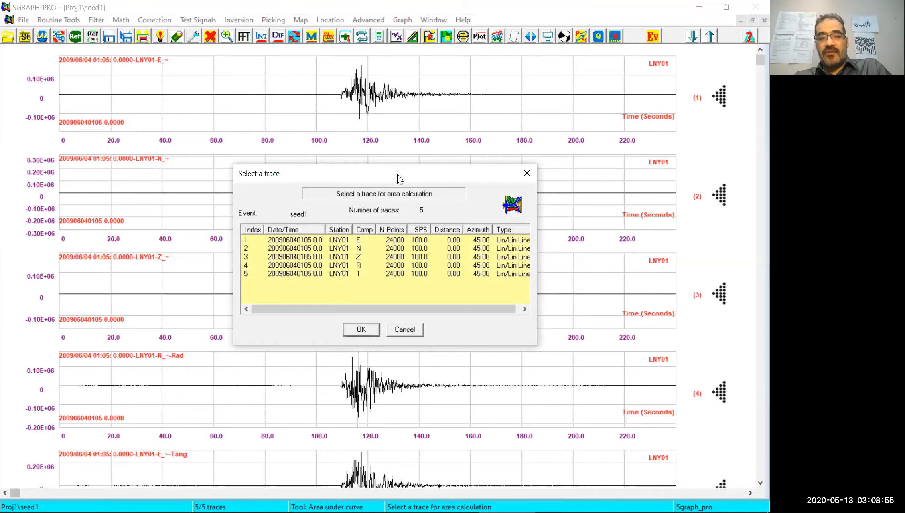
{"action": "left_click_drag", "start_coordinate": [394, 172], "coordinate": [390, 161]}
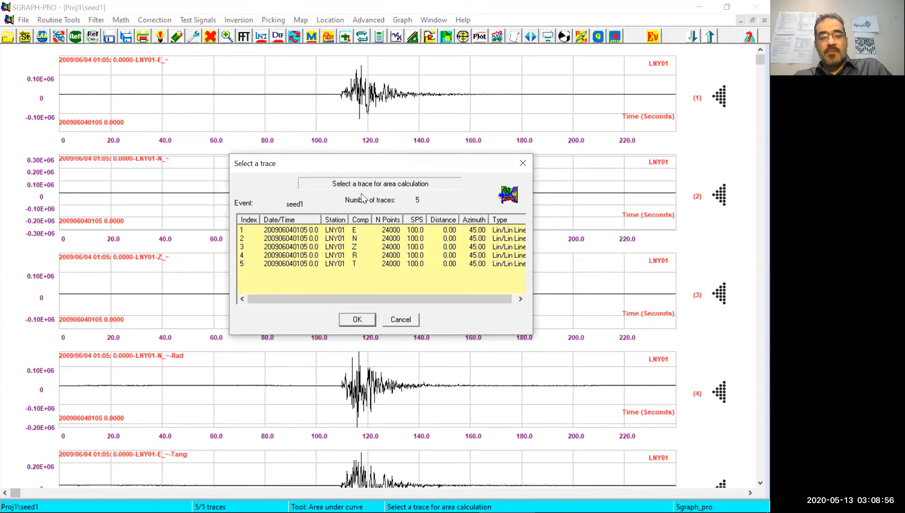
{"action": "left_click", "coordinate": [334, 231]}
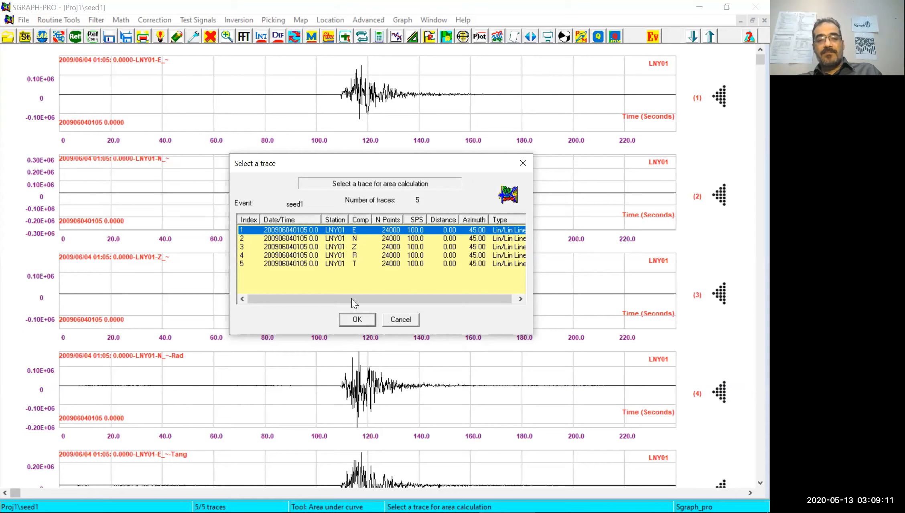
{"action": "left_click", "coordinate": [356, 320]}
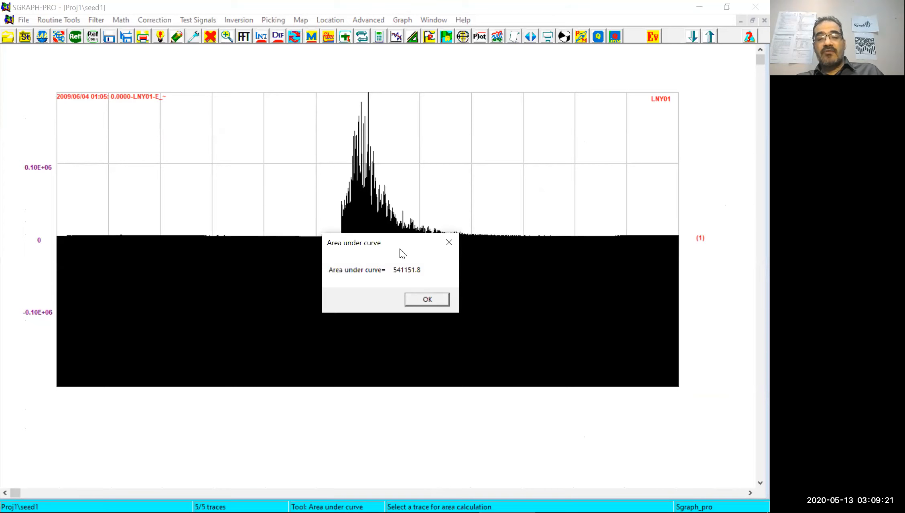
{"action": "left_click_drag", "start_coordinate": [399, 248], "coordinate": [449, 131]}
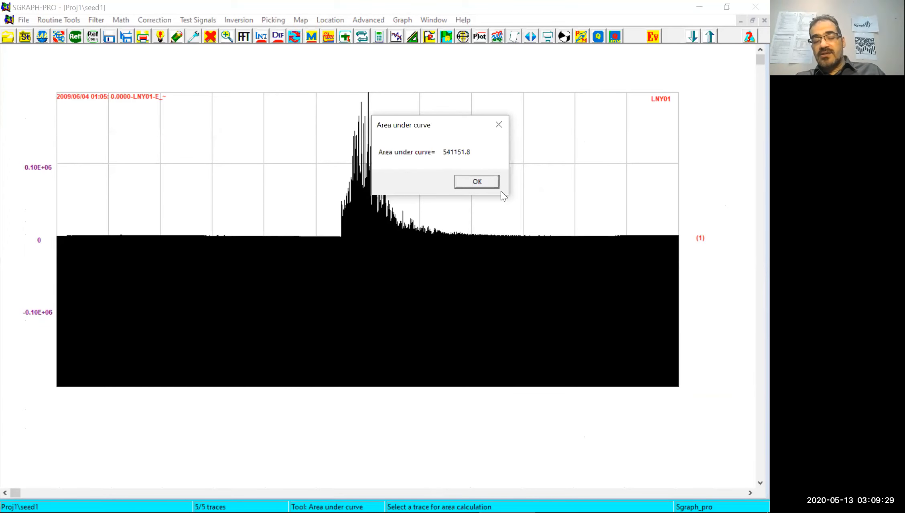
{"action": "left_click", "coordinate": [477, 184]}
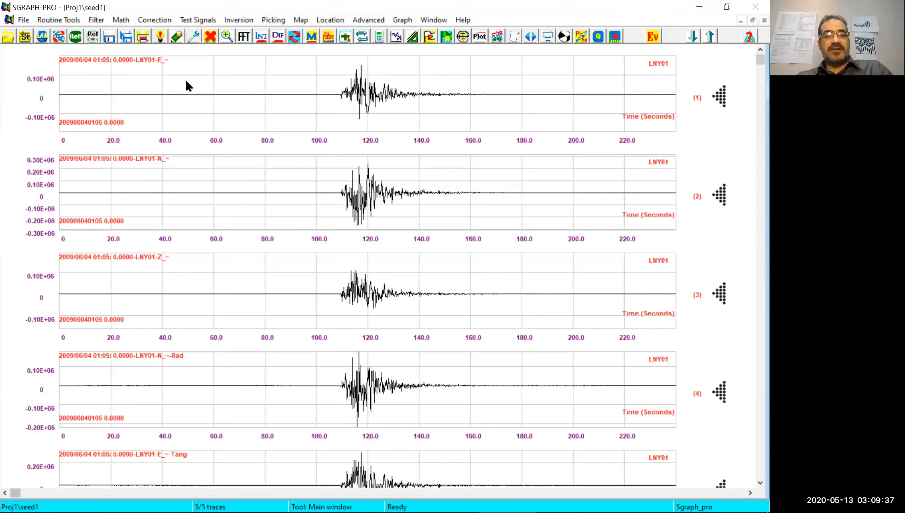
- Normalize the LNY01 E-component trace, clear the accept prompt off the plot, and ignore the normalized trace
{"action": "left_click", "coordinate": [119, 21]}
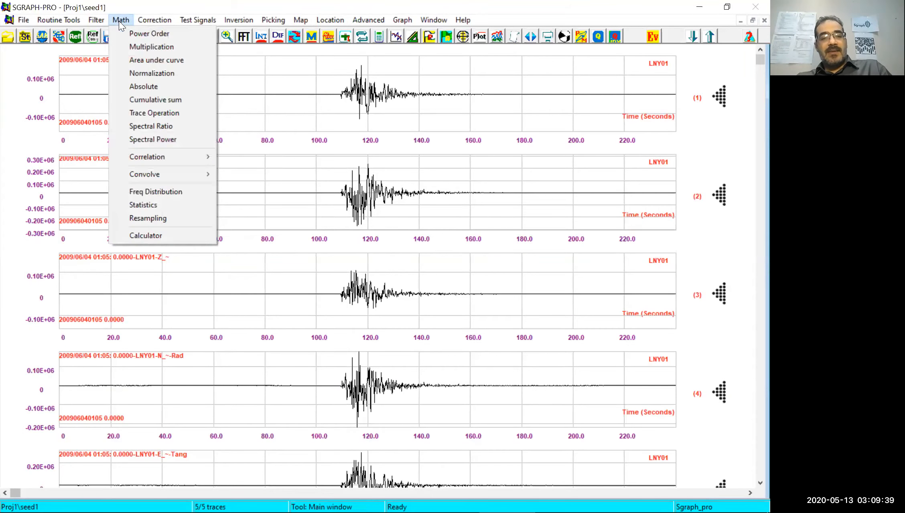
{"action": "left_click", "coordinate": [149, 71]}
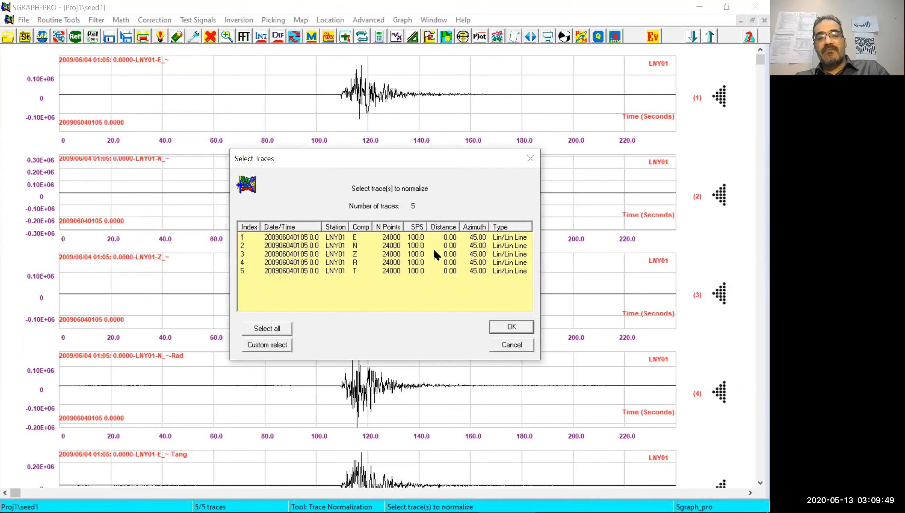
{"action": "left_click", "coordinate": [299, 240]}
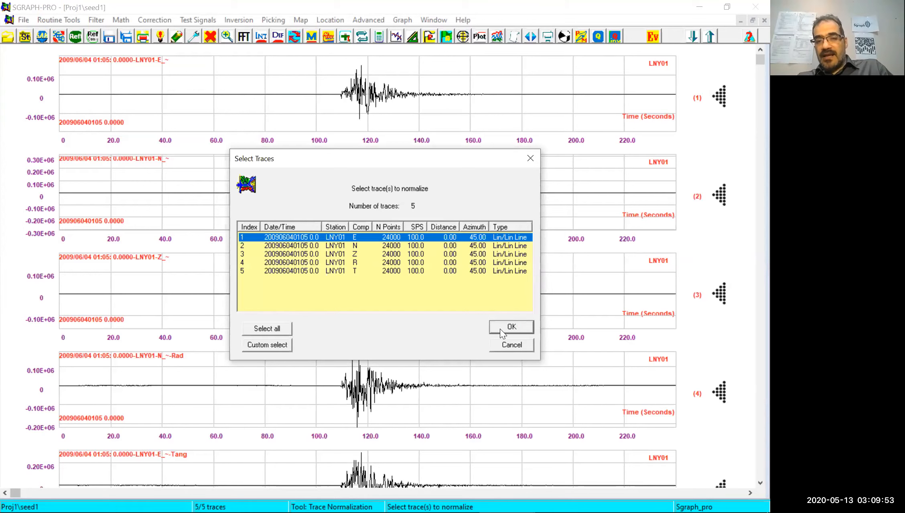
{"action": "left_click", "coordinate": [511, 326]}
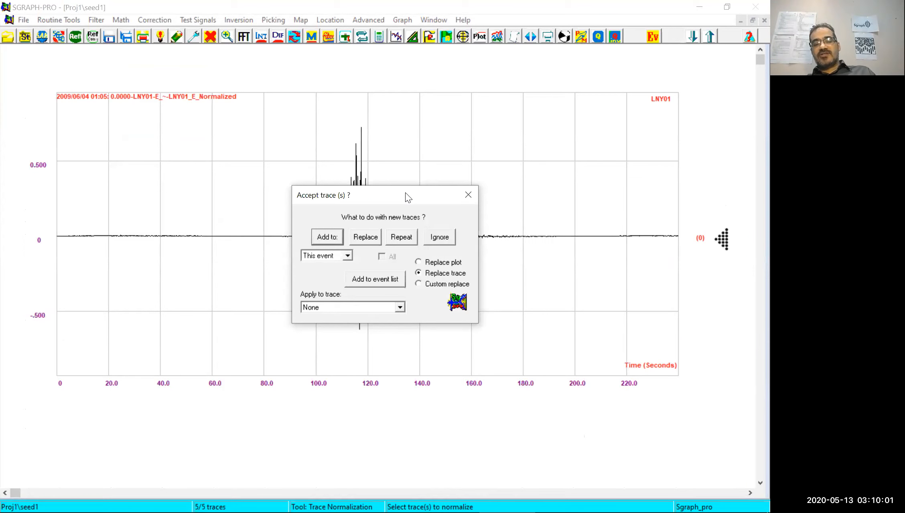
{"action": "left_click_drag", "start_coordinate": [405, 193], "coordinate": [526, 88]}
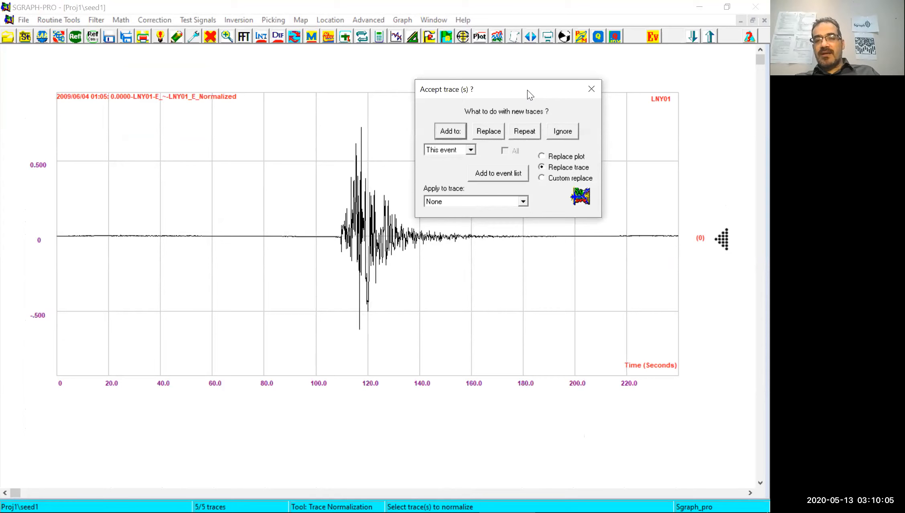
{"action": "left_click", "coordinate": [562, 135]}
- Compute the cumulative sum of the LNY01 E-component trace and ignore the new trace after viewing its plot
{"action": "left_click", "coordinate": [121, 20]}
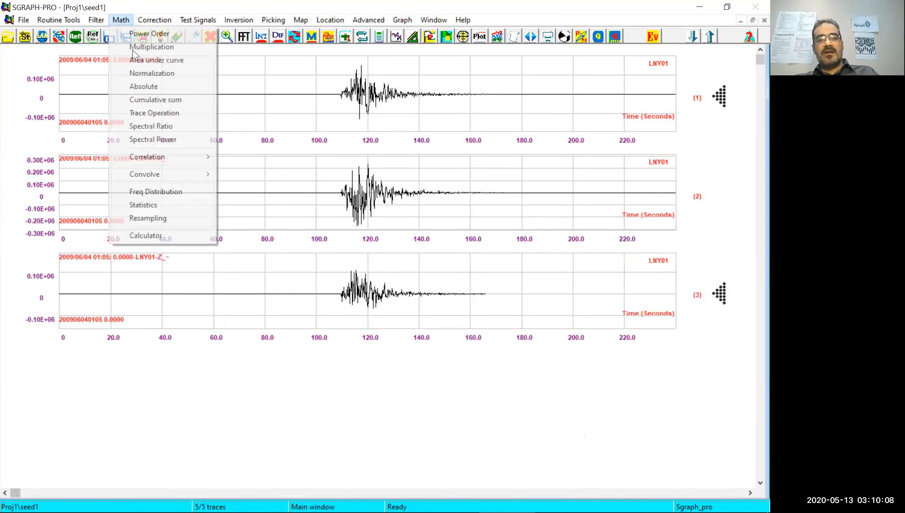
{"action": "left_click", "coordinate": [141, 86]}
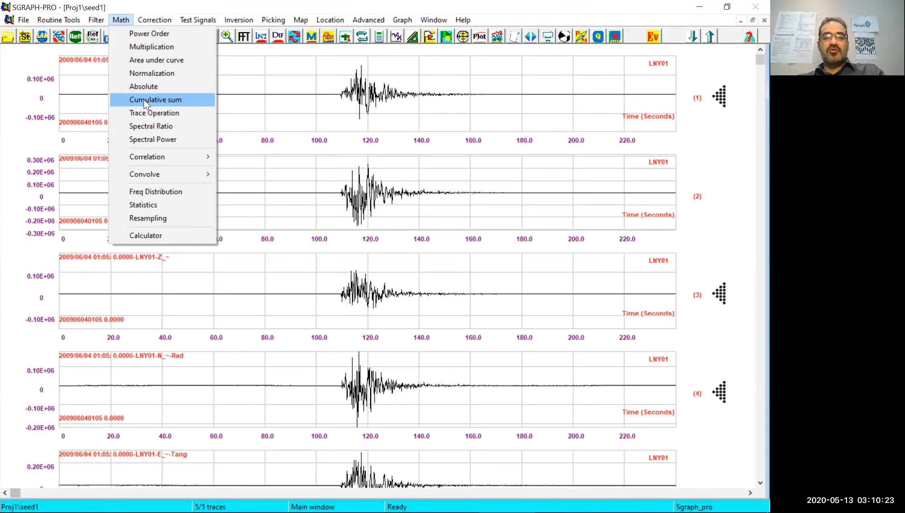
{"action": "left_click", "coordinate": [143, 99]}
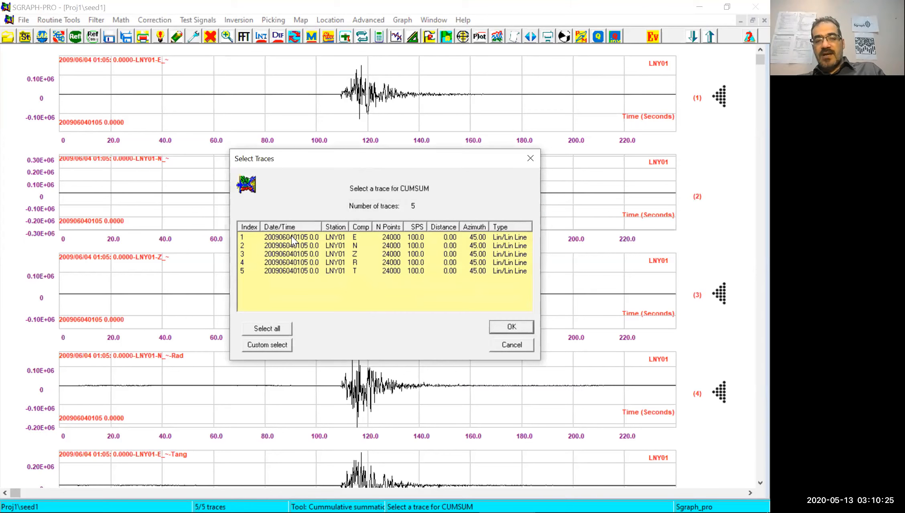
{"action": "left_click", "coordinate": [293, 241]}
{"action": "left_click", "coordinate": [513, 333]}
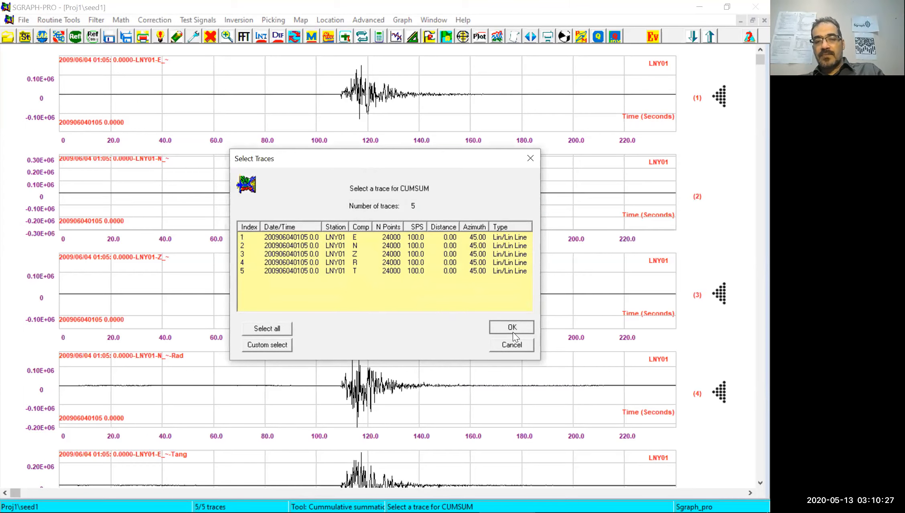
{"action": "double_click", "coordinate": [293, 240]}
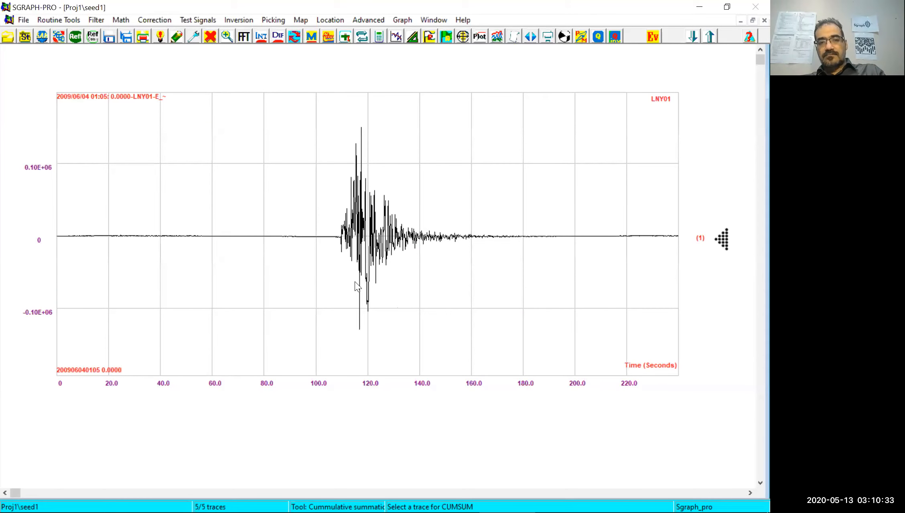
{"action": "left_click", "coordinate": [381, 206]}
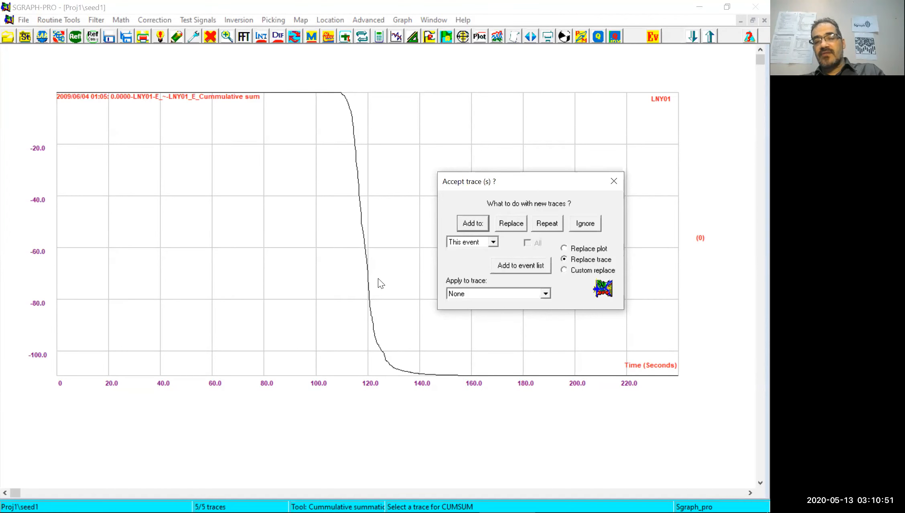
{"action": "left_click_drag", "start_coordinate": [479, 178], "coordinate": [412, 137]}
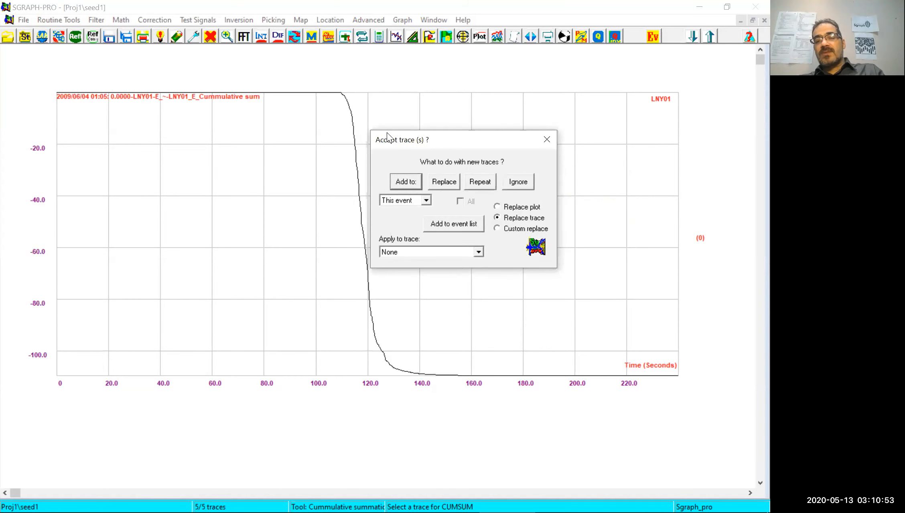
{"action": "left_click", "coordinate": [518, 183]}
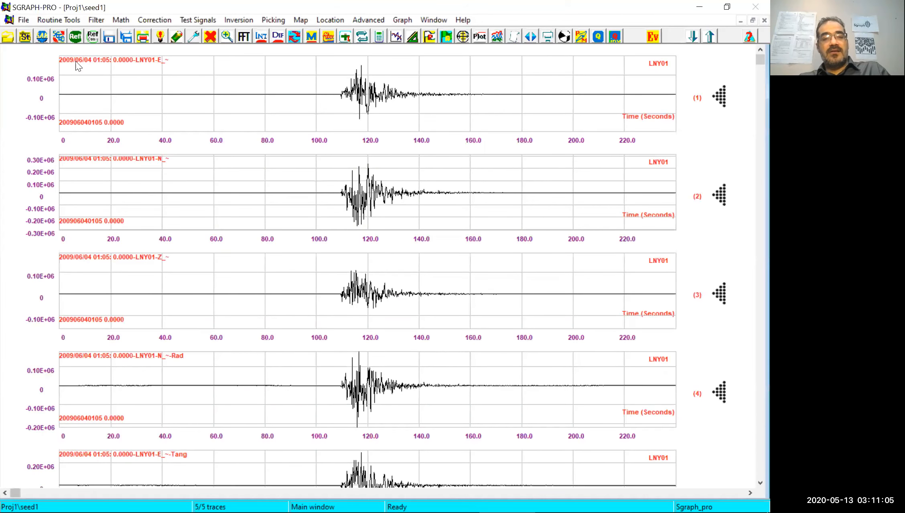
- Start a trace operation and enter the expression 1+2 to add the first two traces
{"action": "left_click", "coordinate": [121, 20]}
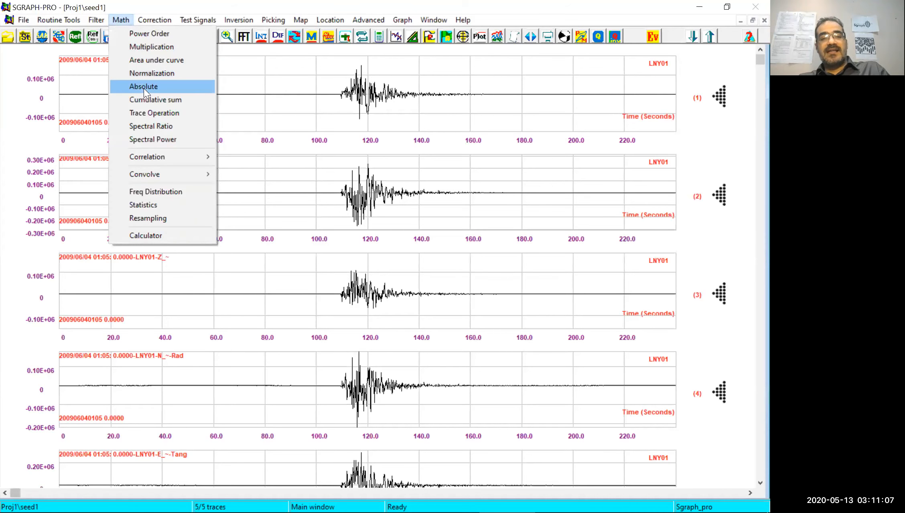
{"action": "left_click", "coordinate": [174, 112]}
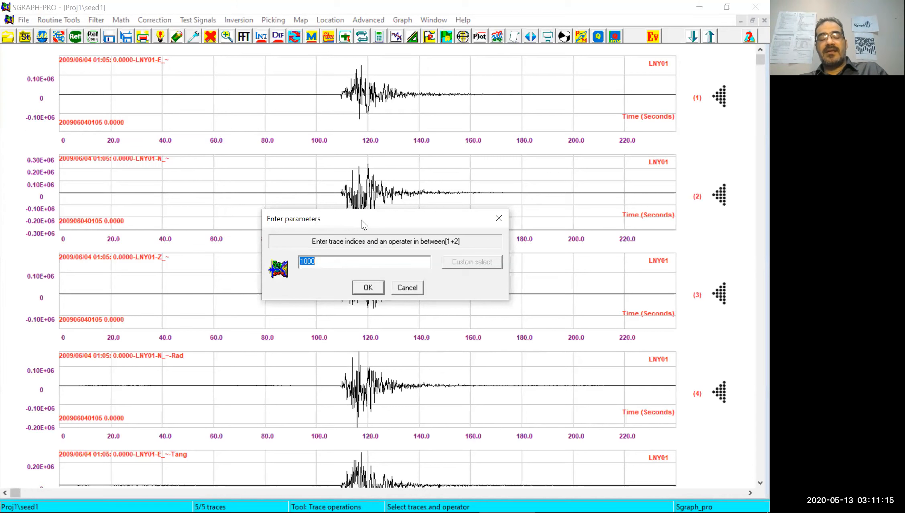
{"action": "left_click_drag", "start_coordinate": [361, 220], "coordinate": [357, 232]}
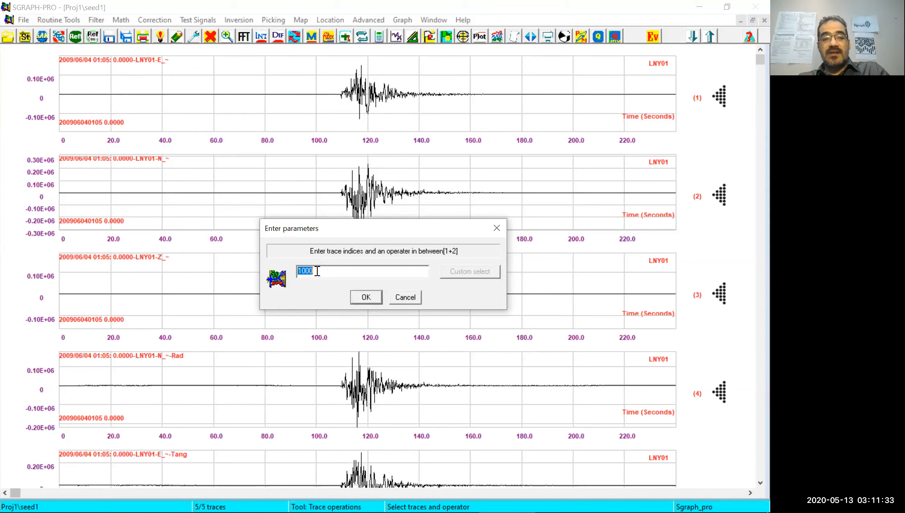
{"action": "type", "text": "1"}
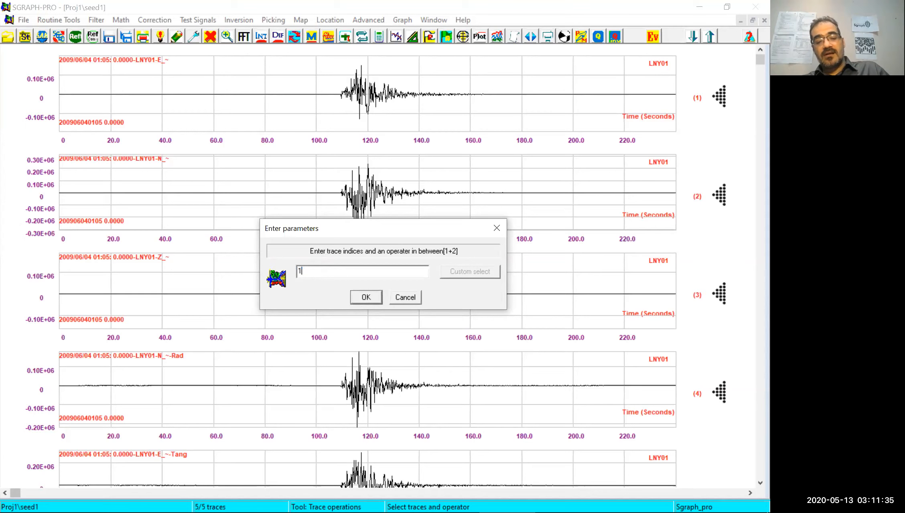
{"action": "type", "text": "+2"}
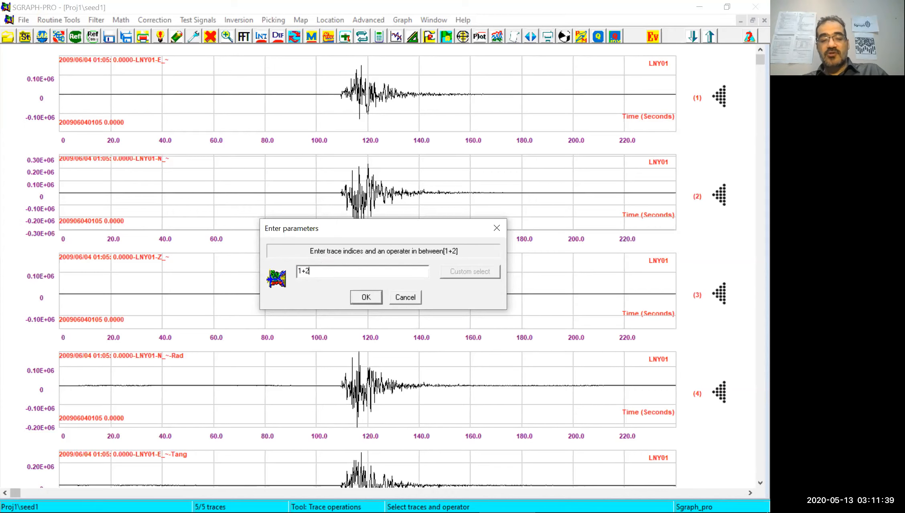
- Extend the trace expression to 1+2-3*4, then cut it back to 1+2
{"action": "type", "text": "3"}
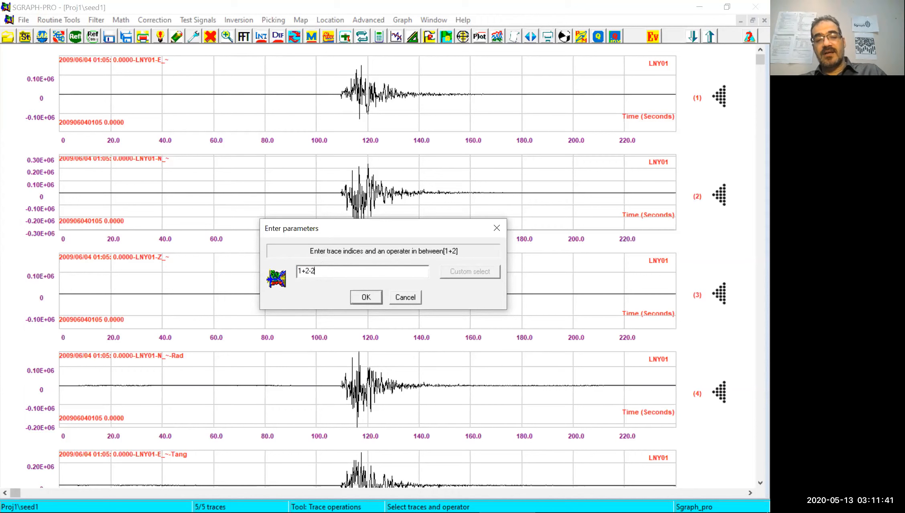
{"action": "type", "text": "*4"}
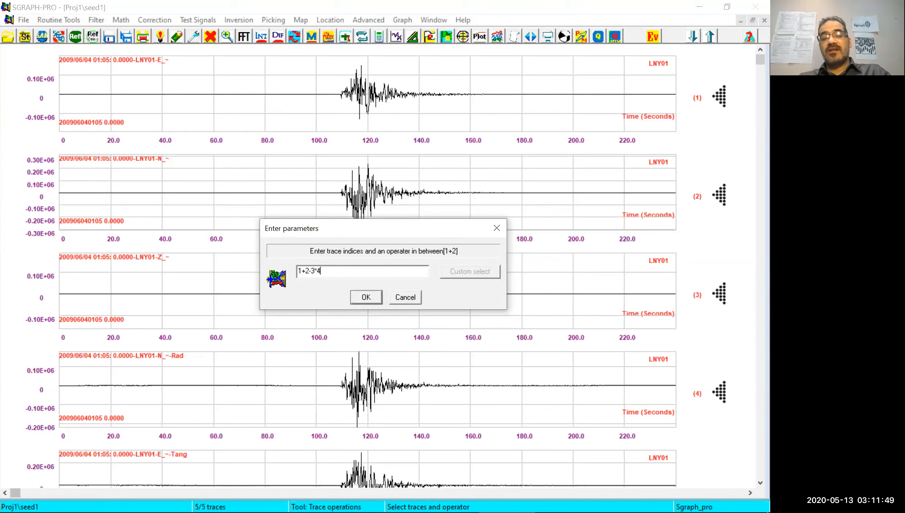
{"action": "key", "text": "BackSpace"}
{"action": "key", "text": "BackSpace"}
{"action": "key", "text": "BackSpace"}
{"action": "key", "text": "BackSpace"}
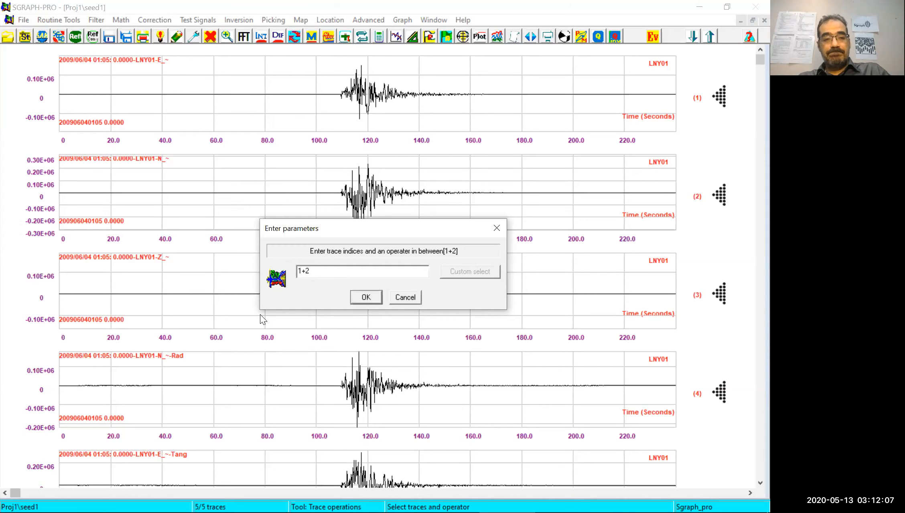
- Run the trace operation, move the accept prompt off the summed trace, and ignore the result
{"action": "key", "text": "Return"}
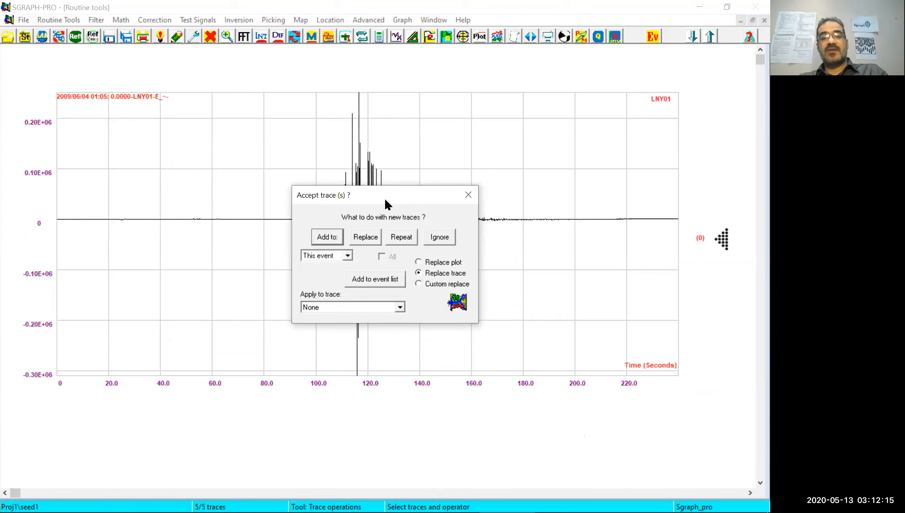
{"action": "left_click_drag", "start_coordinate": [386, 199], "coordinate": [214, 103]}
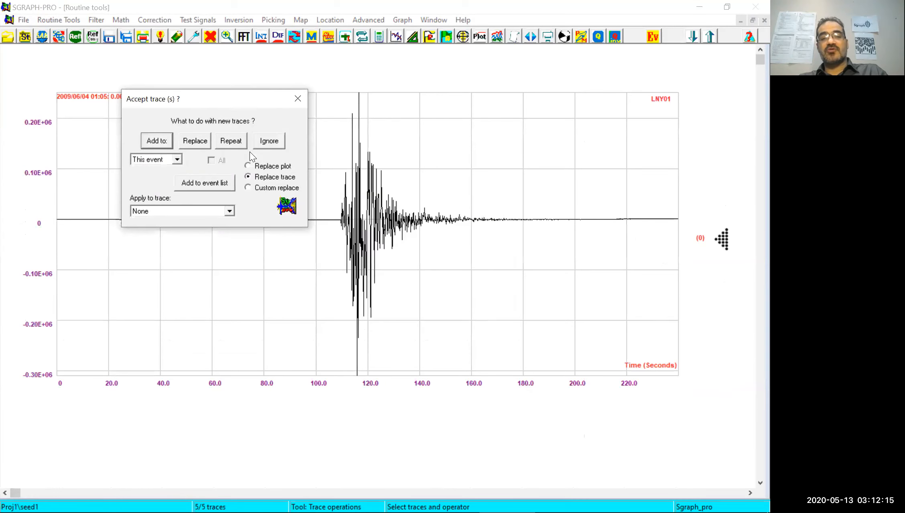
{"action": "left_click", "coordinate": [268, 141]}
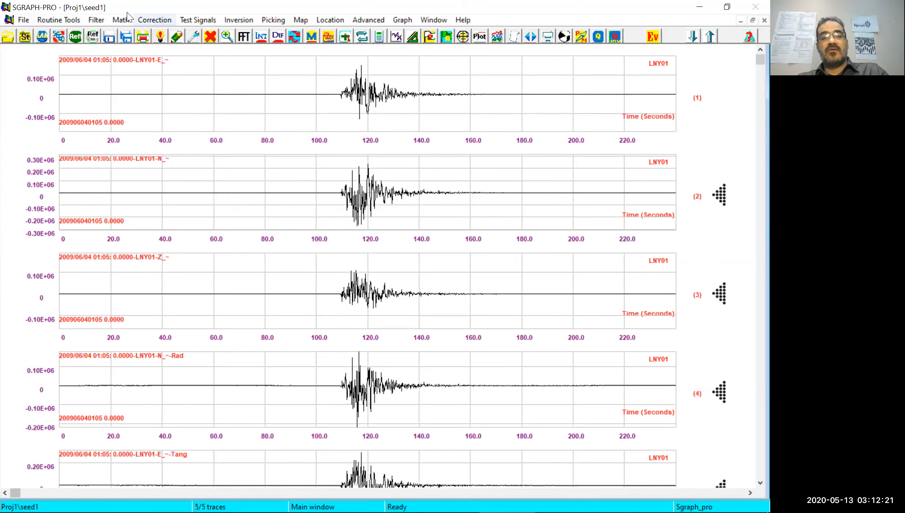
- Cross-correlate the LNY01 E- and N-component traces, then dismiss the correlation result and return to the traces
{"action": "left_click", "coordinate": [122, 20]}
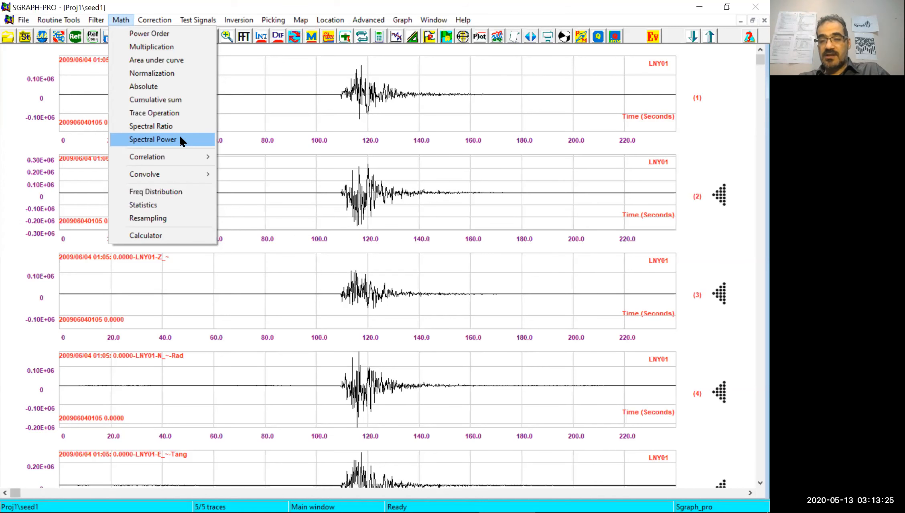
{"action": "mouse_move", "coordinate": [181, 155]}
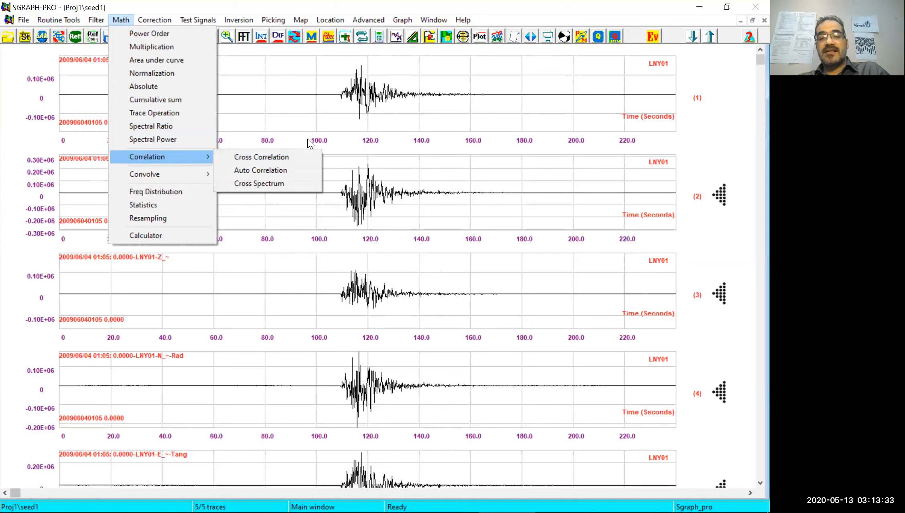
{"action": "left_click", "coordinate": [245, 159]}
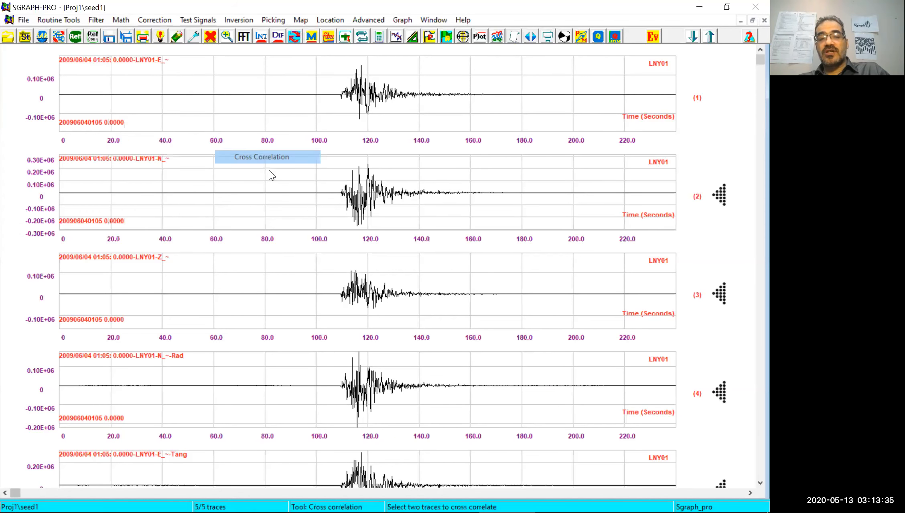
{"action": "left_click", "coordinate": [315, 237]}
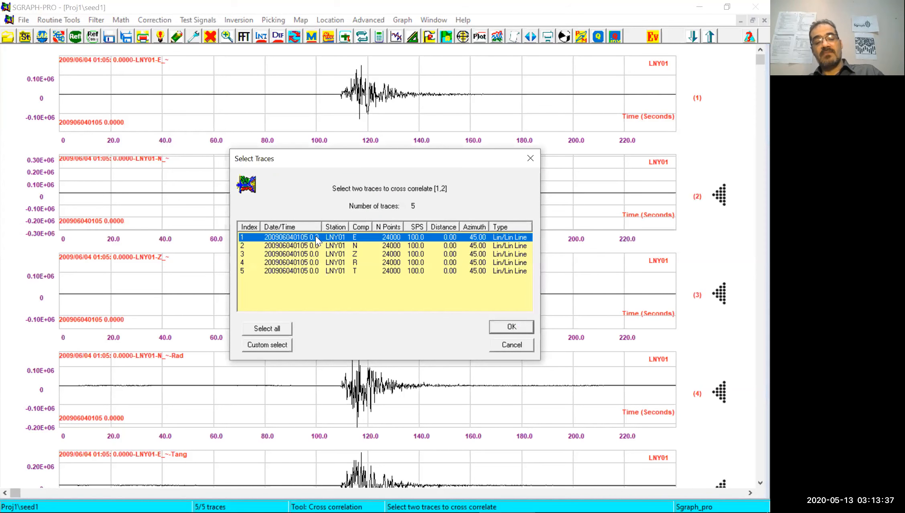
{"action": "left_click", "coordinate": [326, 247], "text": "ctrl"}
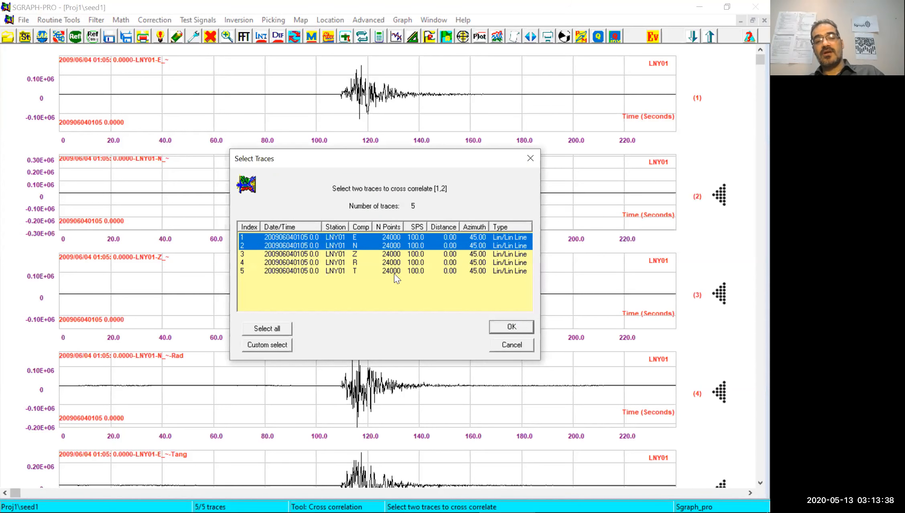
{"action": "left_click", "coordinate": [507, 326]}
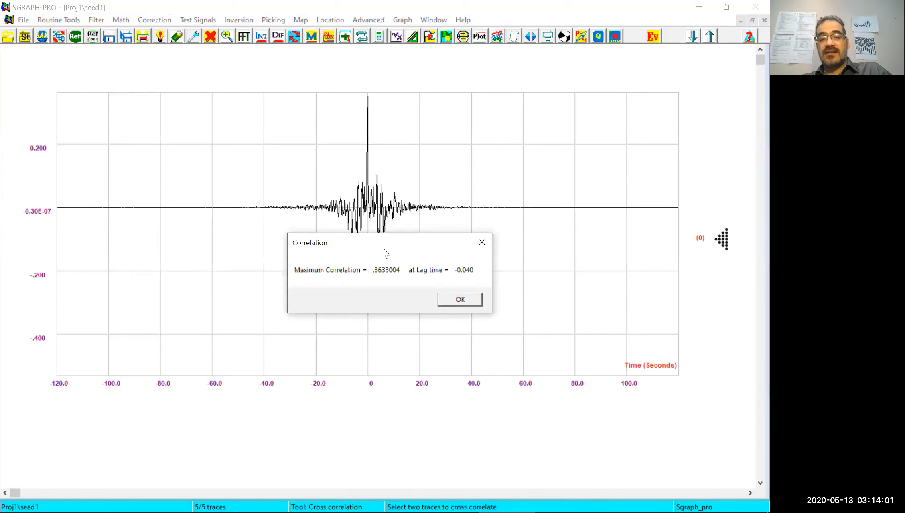
{"action": "left_click_drag", "start_coordinate": [383, 249], "coordinate": [516, 244]}
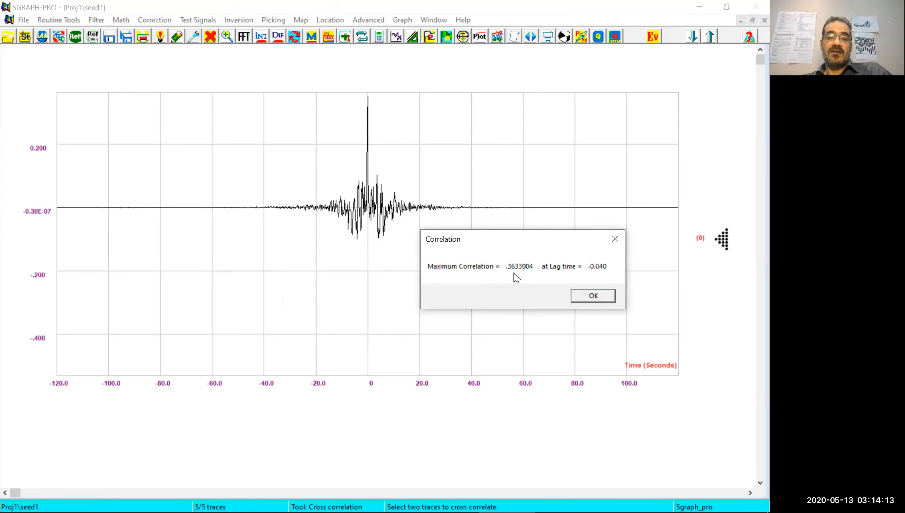
{"action": "left_click", "coordinate": [585, 296]}
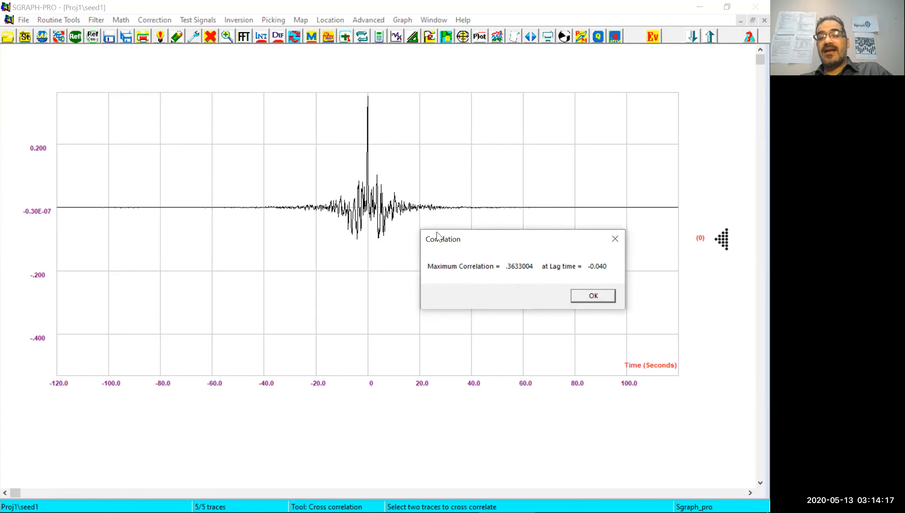
{"action": "left_click", "coordinate": [439, 237]}
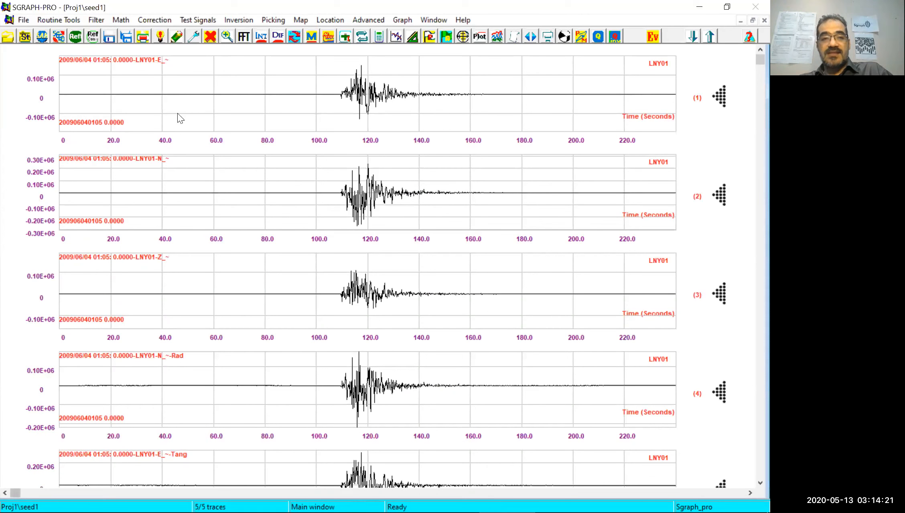
- Autocorrelate one LNY01 trace of event seed1, then dismiss the correlation result and return to the traces
{"action": "left_click", "coordinate": [120, 22]}
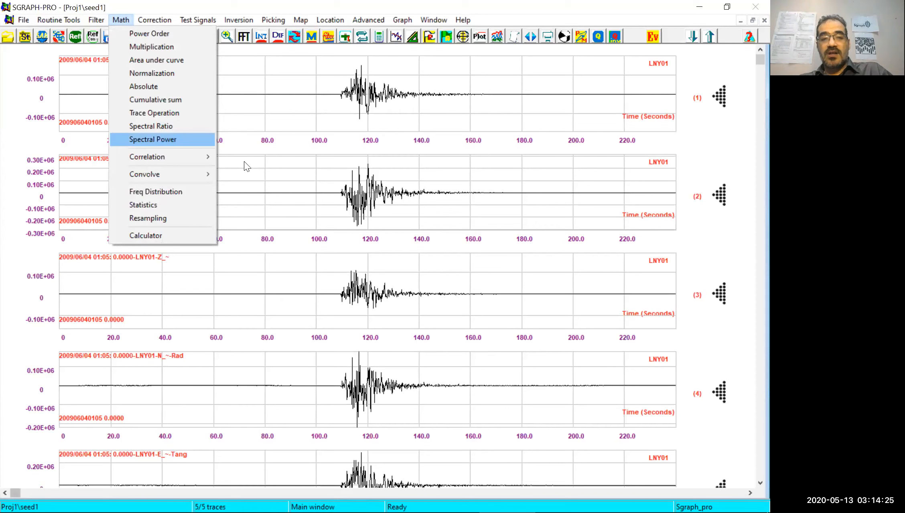
{"action": "key", "text": "Down"}
{"action": "key", "text": "Right"}
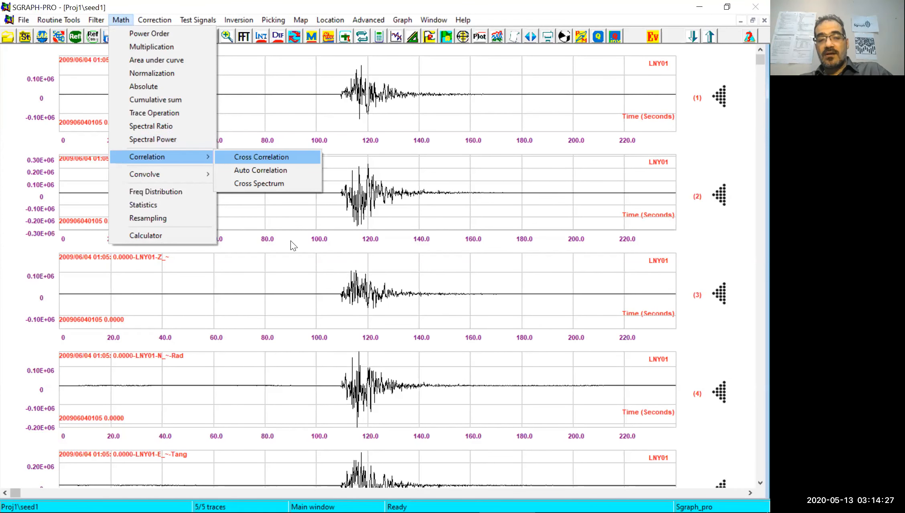
{"action": "key", "text": "Down"}
{"action": "key", "text": "Return"}
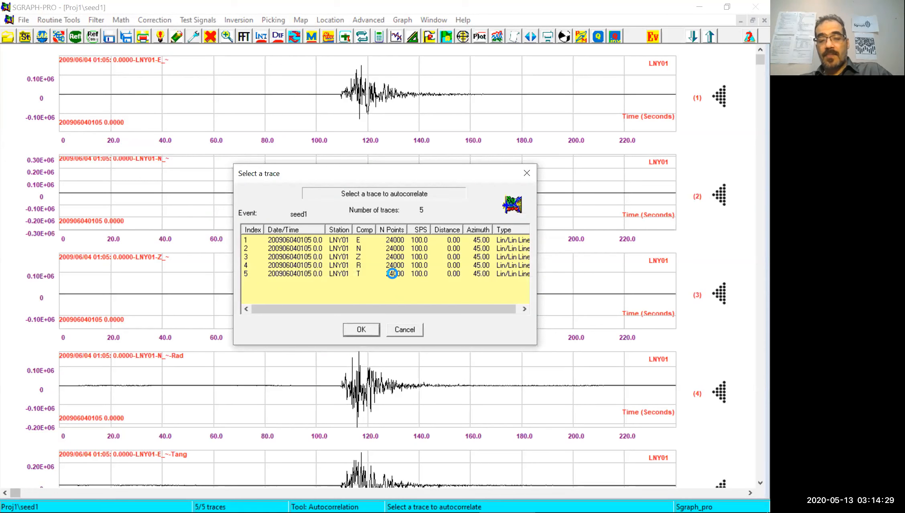
{"action": "key", "text": "Return"}
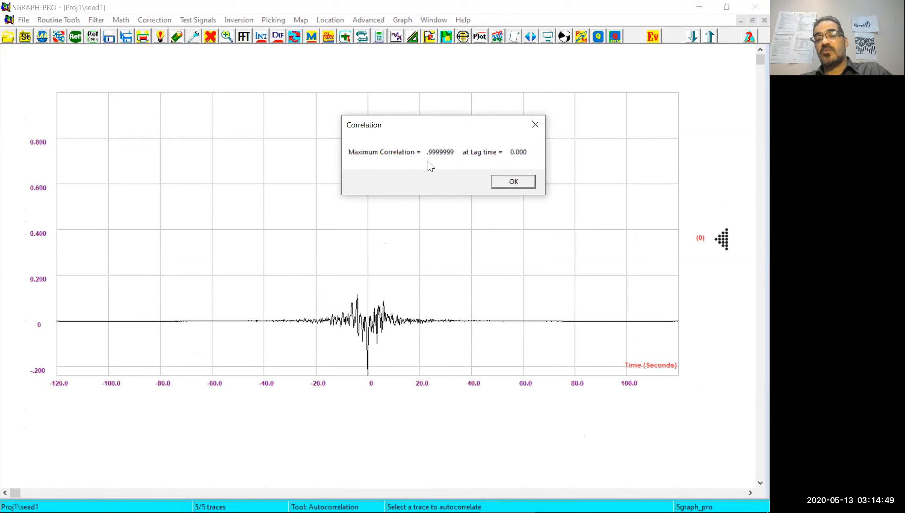
{"action": "left_click", "coordinate": [506, 182]}
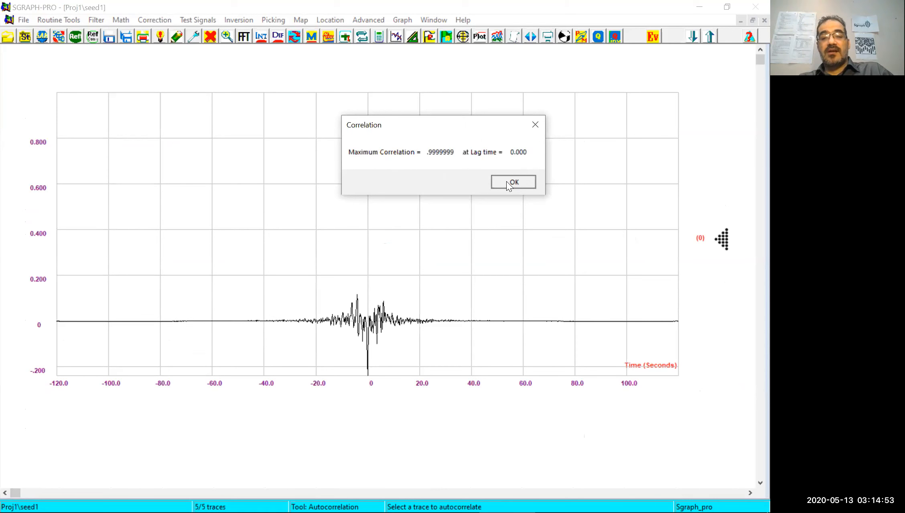
{"action": "key", "text": "Return"}
- Plot the frequency distribution of the LNY01 E-component trace, then ignore the resulting trace
{"action": "left_click", "coordinate": [154, 20]}
{"action": "mouse_move", "coordinate": [129, 23]}
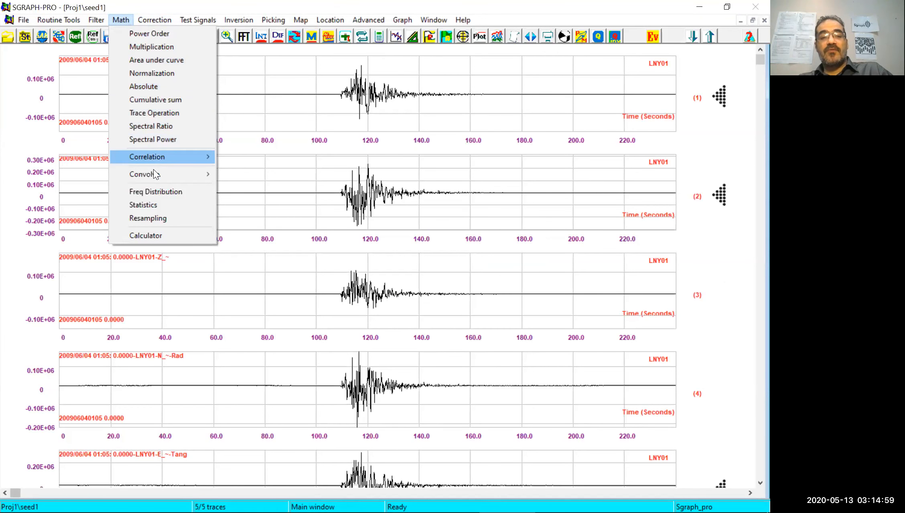
{"action": "mouse_move", "coordinate": [157, 174]}
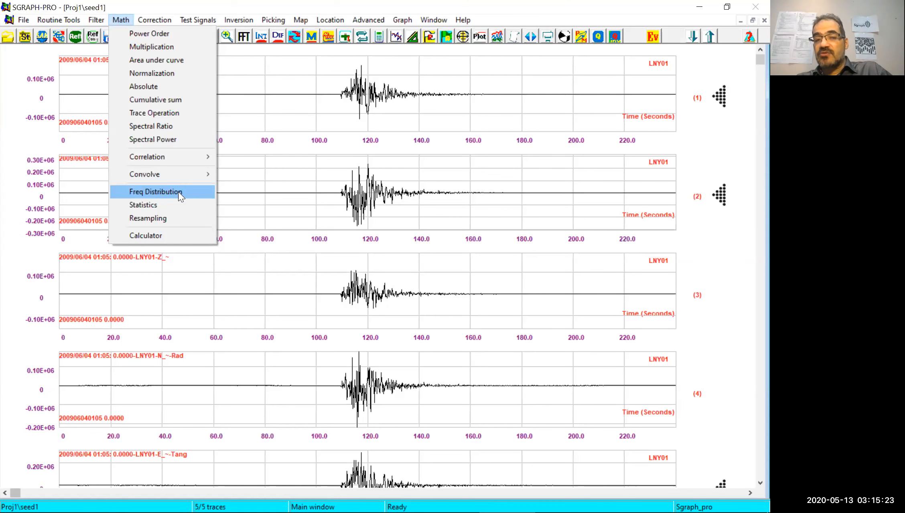
{"action": "left_click", "coordinate": [178, 192]}
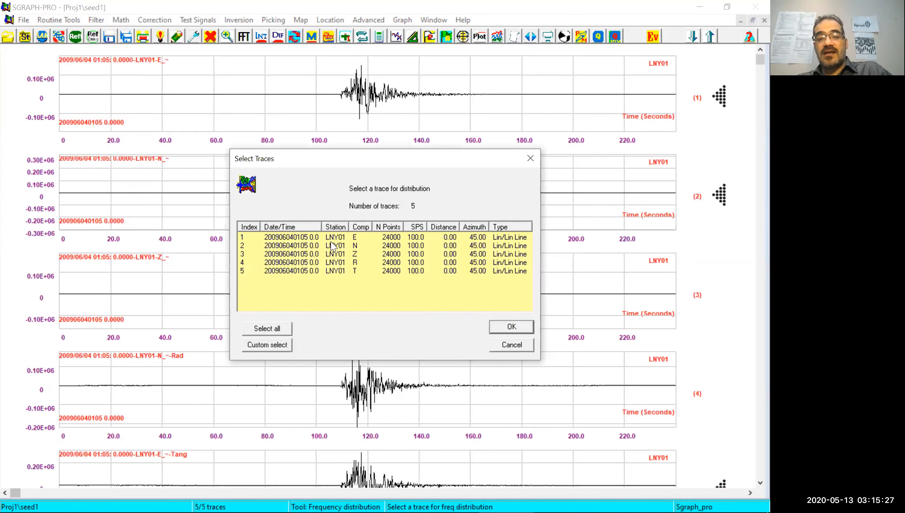
{"action": "left_click", "coordinate": [342, 237]}
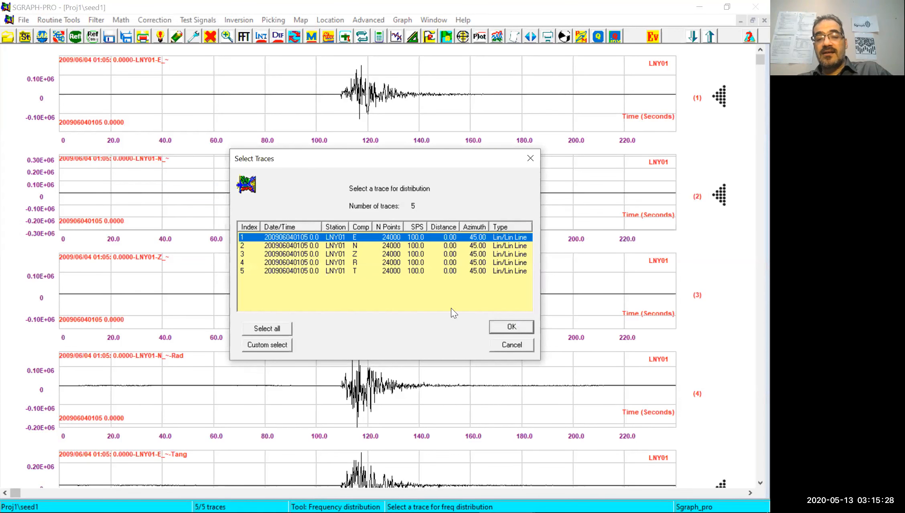
{"action": "left_click", "coordinate": [512, 327]}
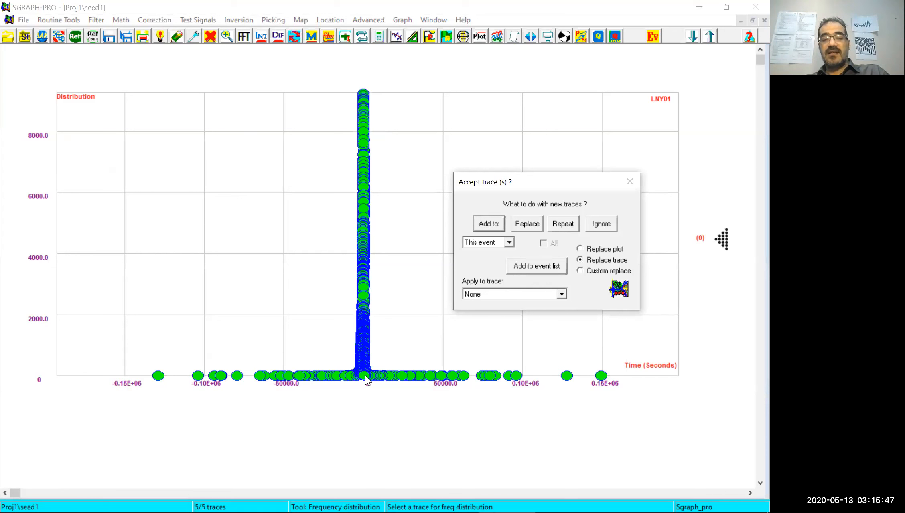
{"action": "left_click", "coordinate": [600, 227]}
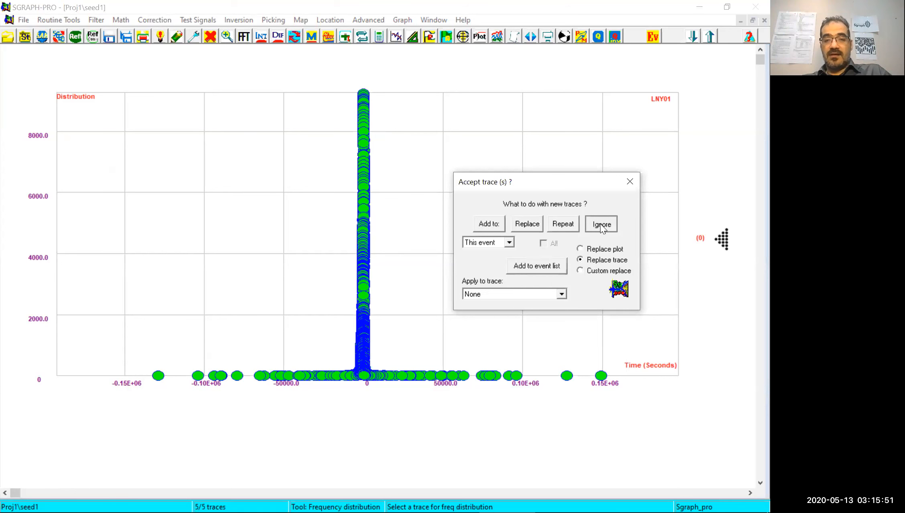
{"action": "left_click", "coordinate": [564, 225]}
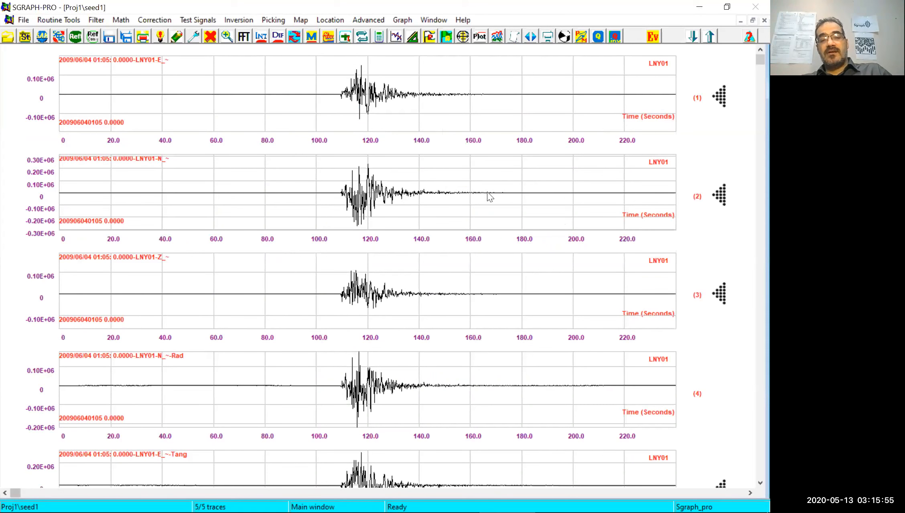
- Switch to event 11 and plot the frequency distribution of the SQR trace
{"action": "left_click", "coordinate": [657, 37]}
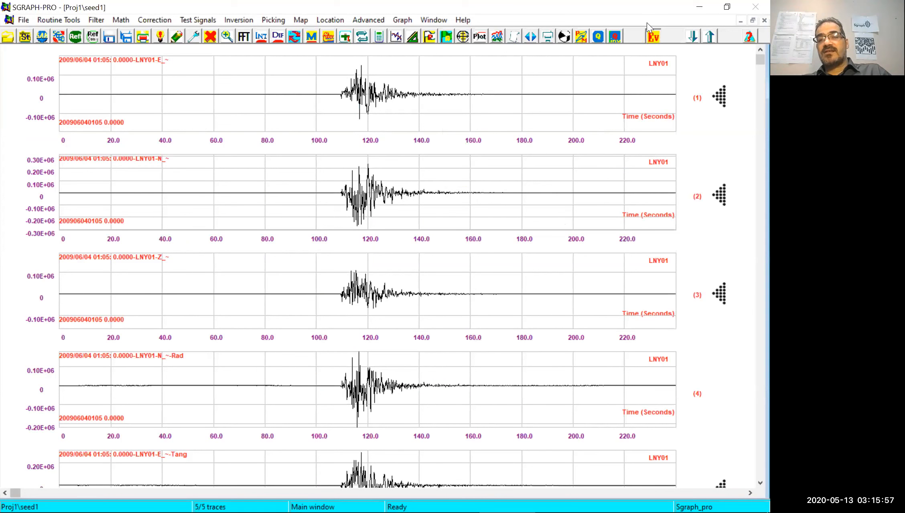
{"action": "left_click", "coordinate": [640, 35]}
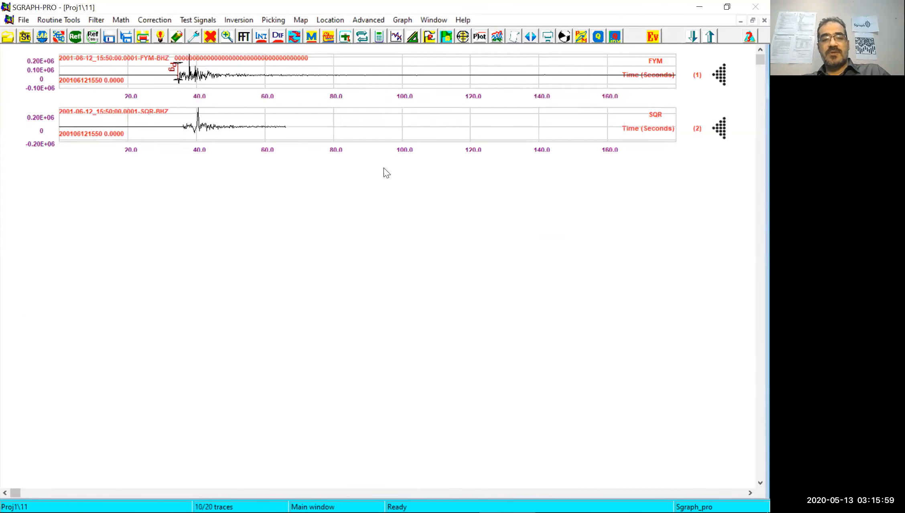
{"action": "left_click", "coordinate": [119, 20]}
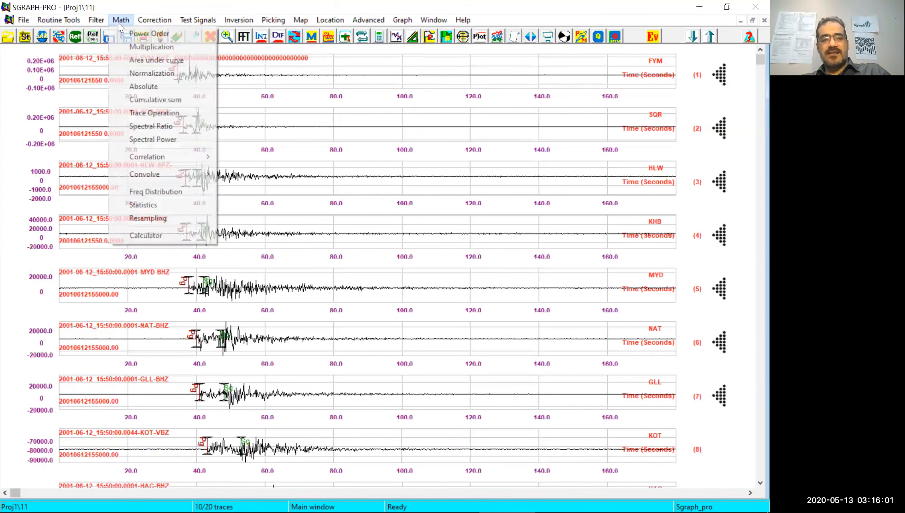
{"action": "left_click", "coordinate": [138, 192]}
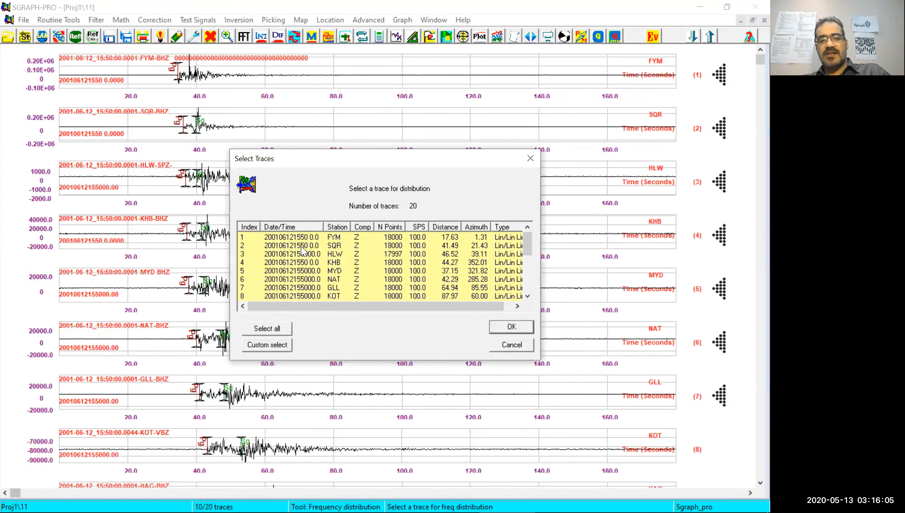
{"action": "double_click", "coordinate": [301, 246]}
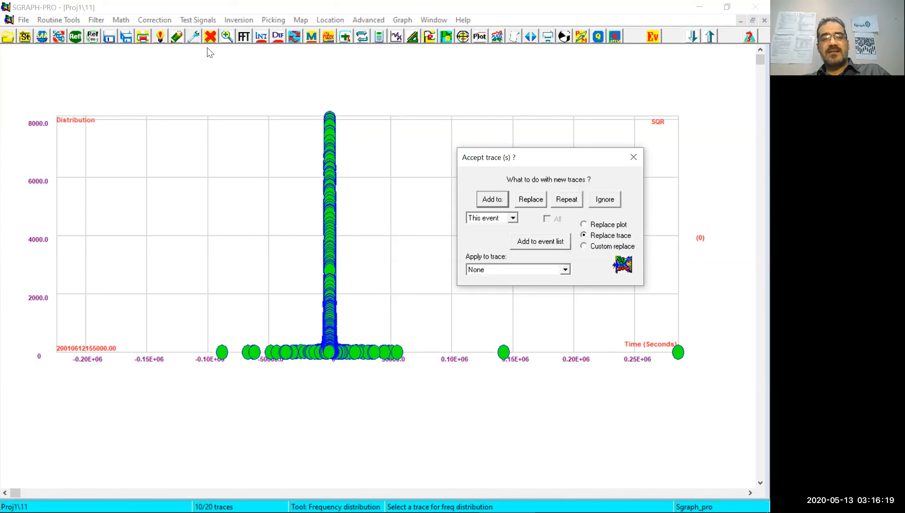
- Compute the statistics of one trace from event 11, dismissing the error prompt, and close the statistics summary
{"action": "left_click", "coordinate": [120, 20]}
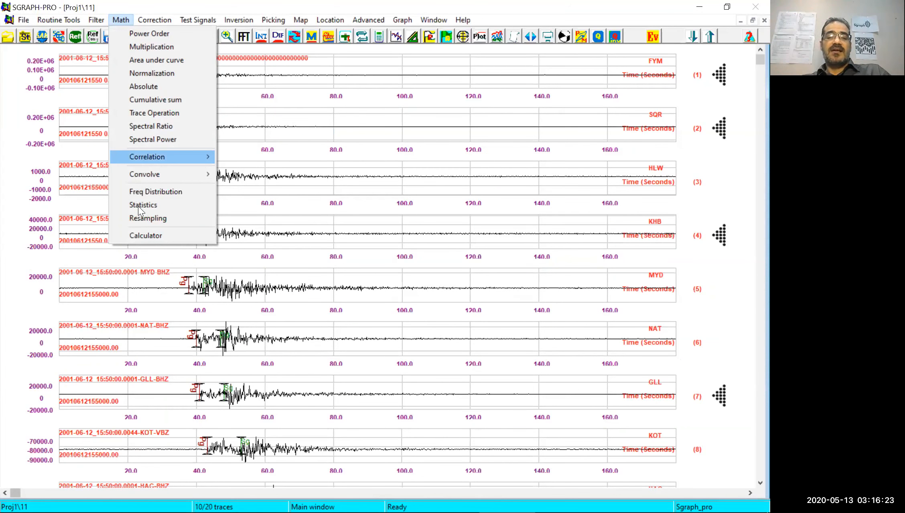
{"action": "left_click", "coordinate": [185, 204]}
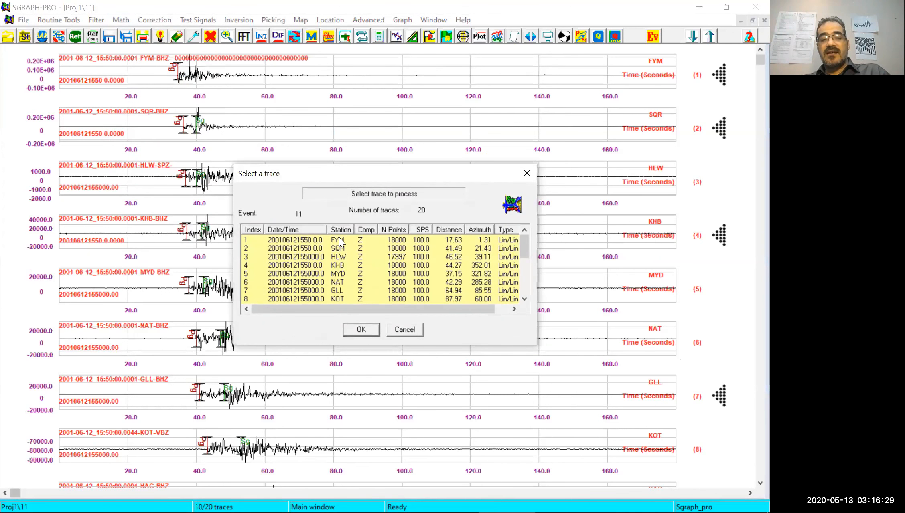
{"action": "double_click", "coordinate": [356, 278]}
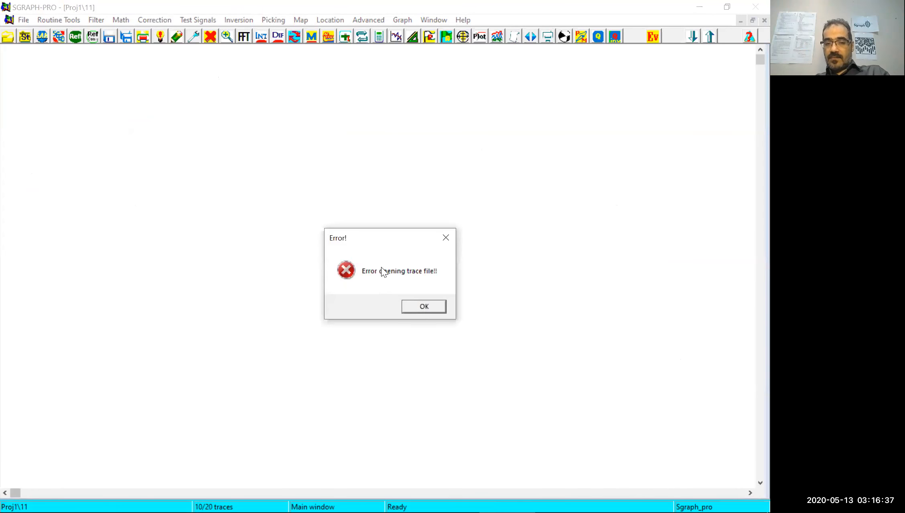
{"action": "left_click", "coordinate": [421, 309]}
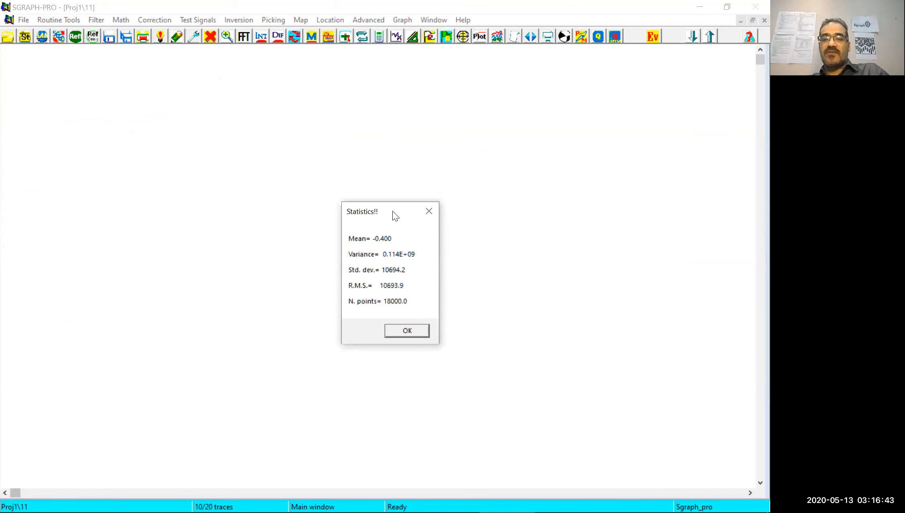
{"action": "left_click_drag", "start_coordinate": [392, 210], "coordinate": [377, 195]}
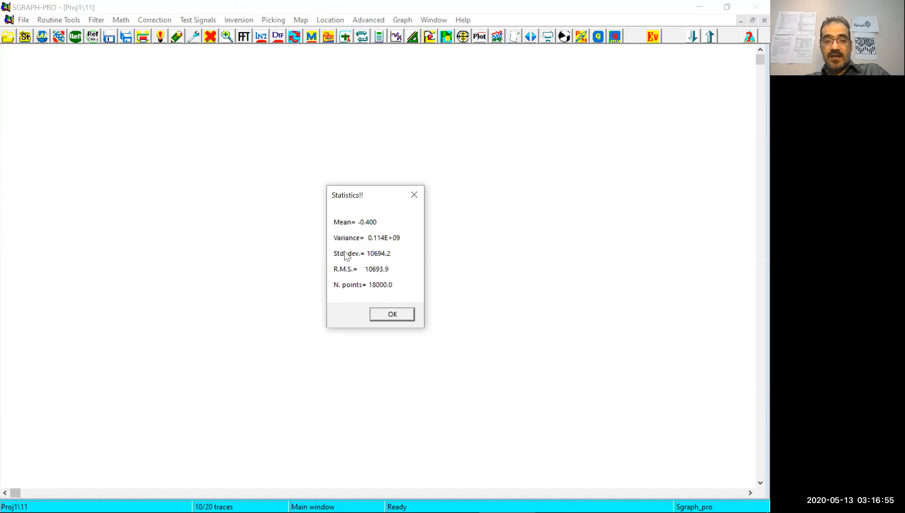
{"action": "left_click", "coordinate": [391, 317]}
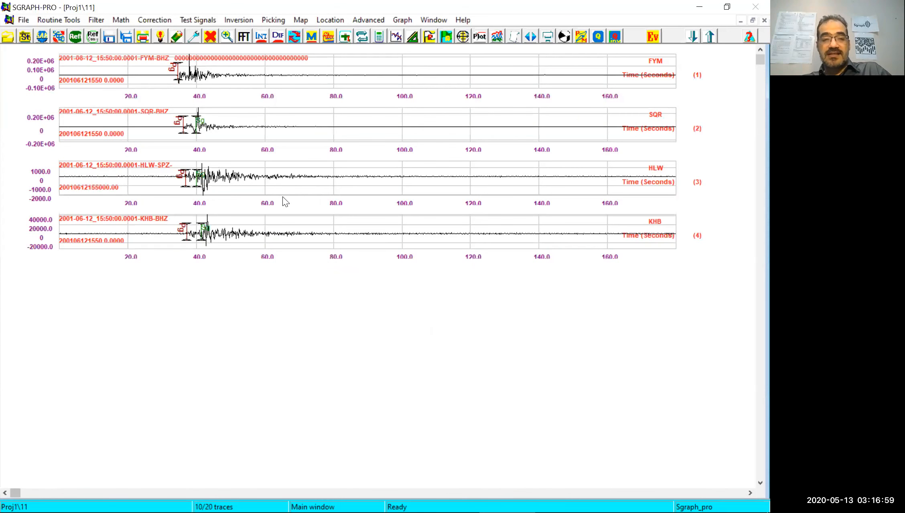
- Resample the FYM trace to 1000 samp/sec and add the resampled trace to this event
{"action": "left_click", "coordinate": [131, 19]}
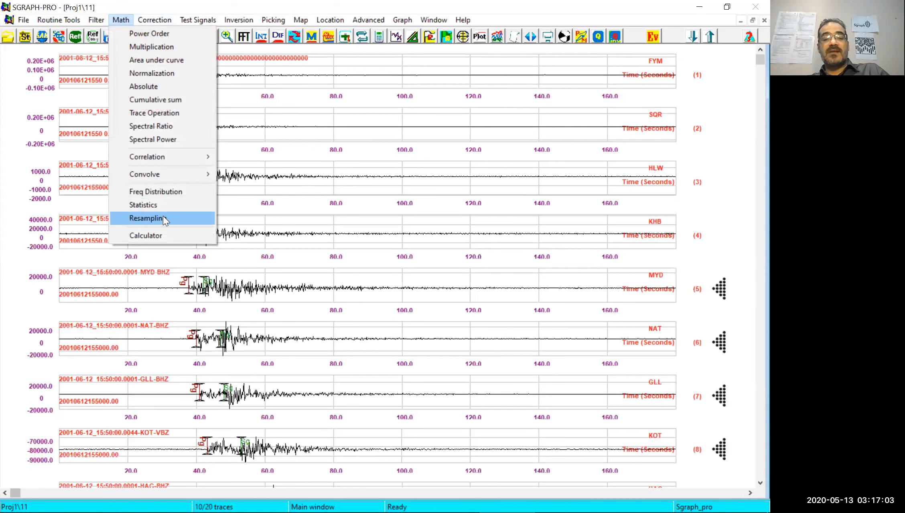
{"action": "key", "text": "Return"}
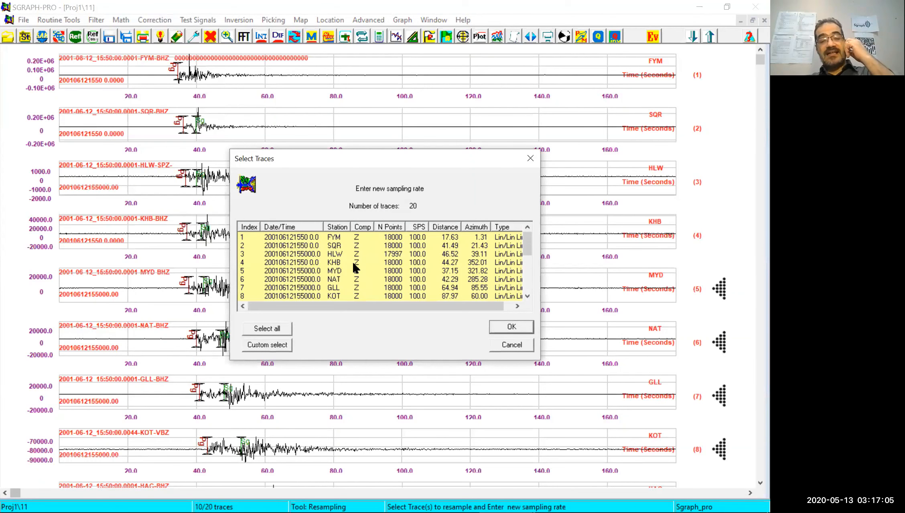
{"action": "left_click", "coordinate": [370, 237]}
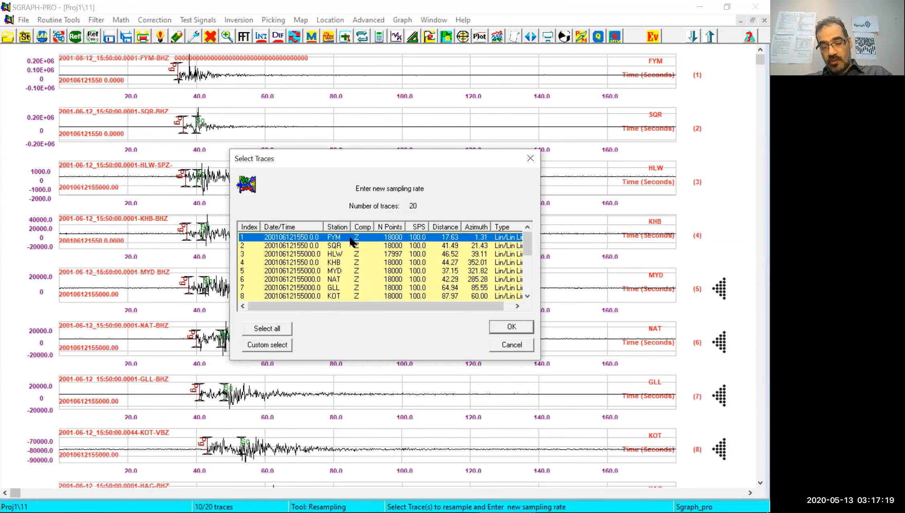
{"action": "left_click", "coordinate": [506, 328]}
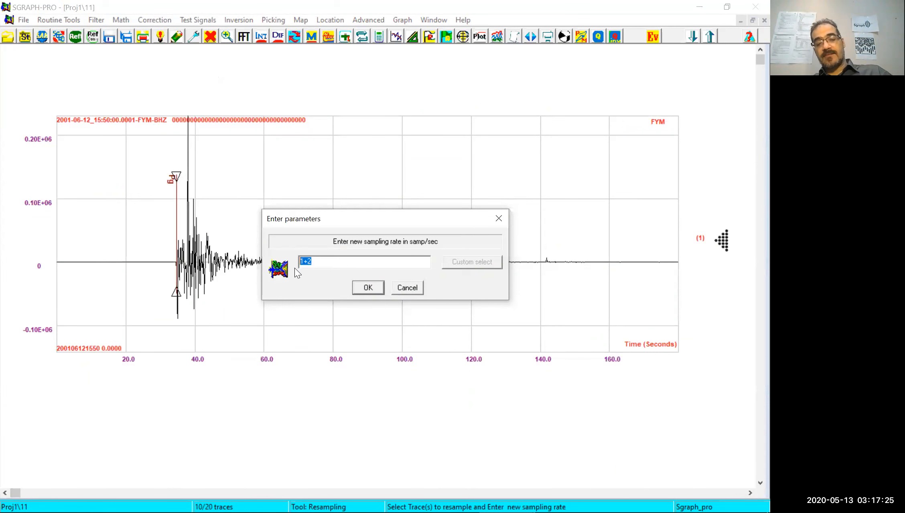
{"action": "type", "text": "1000"}
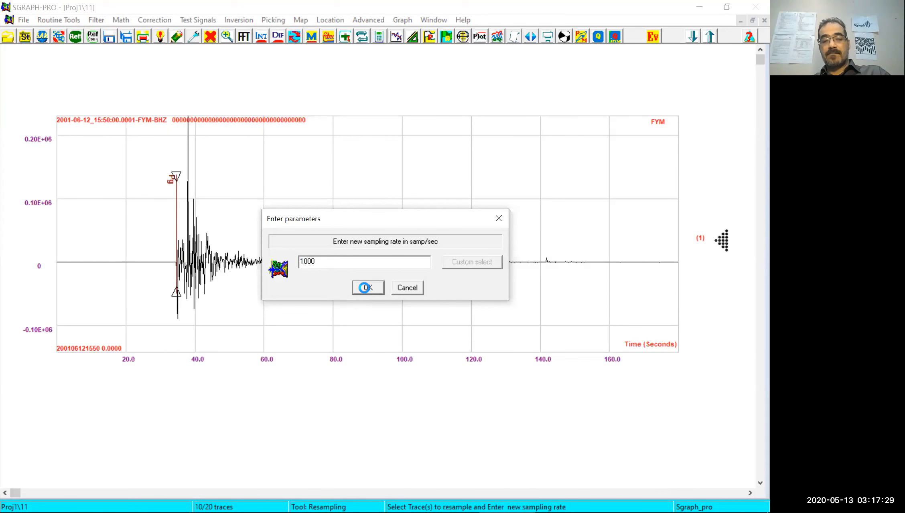
{"action": "left_click", "coordinate": [366, 287]}
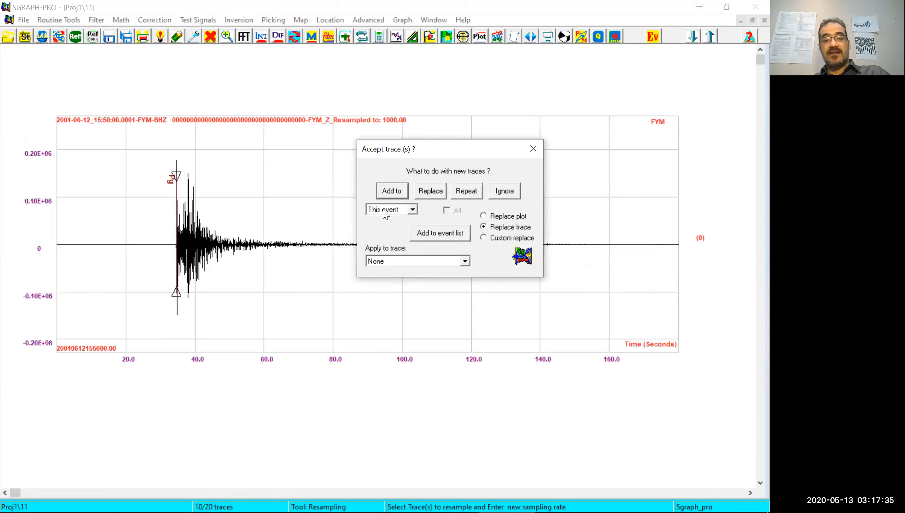
{"action": "left_click", "coordinate": [392, 191]}
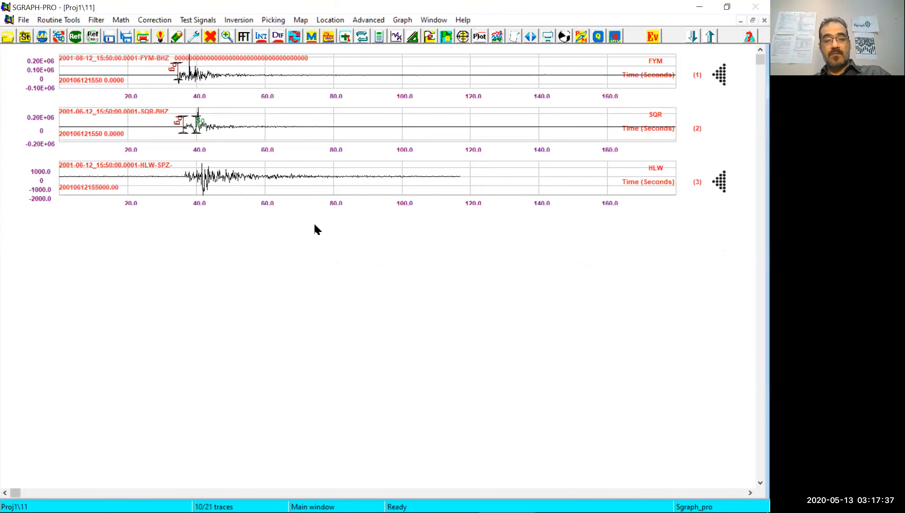
- Check the sampling rate and point count of trace 21 in the project information, then cancel without changes
{"action": "left_click", "coordinate": [162, 37]}
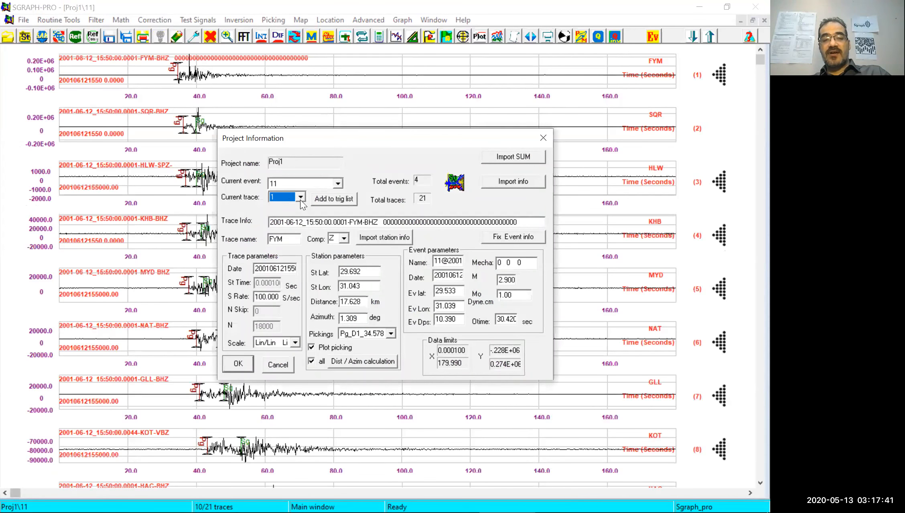
{"action": "left_click", "coordinate": [300, 197]}
{"action": "scroll", "coordinate": [284, 224], "scroll_direction": "down", "scroll_amount": 6}
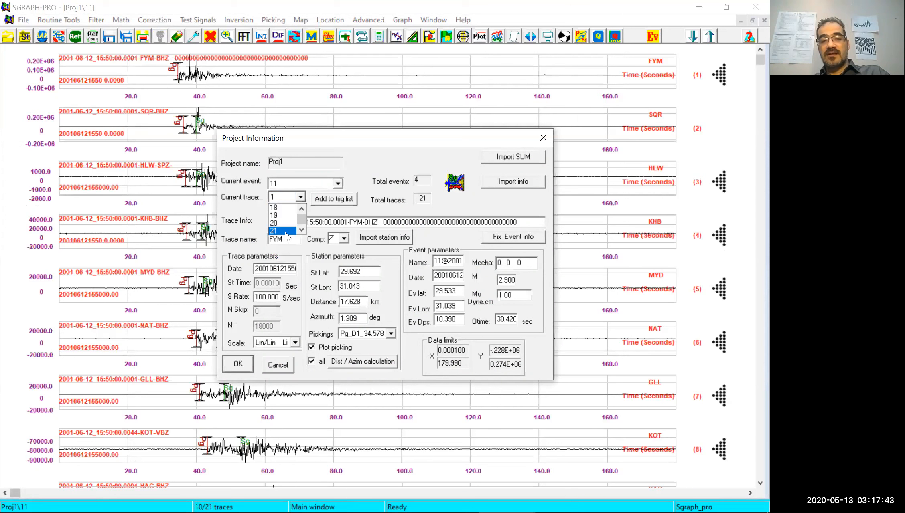
{"action": "left_click", "coordinate": [283, 231]}
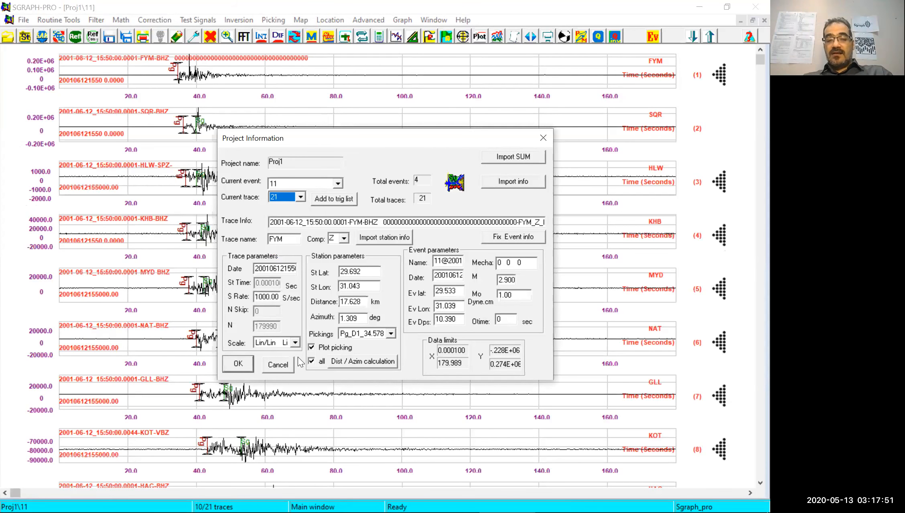
{"action": "left_click", "coordinate": [283, 370]}
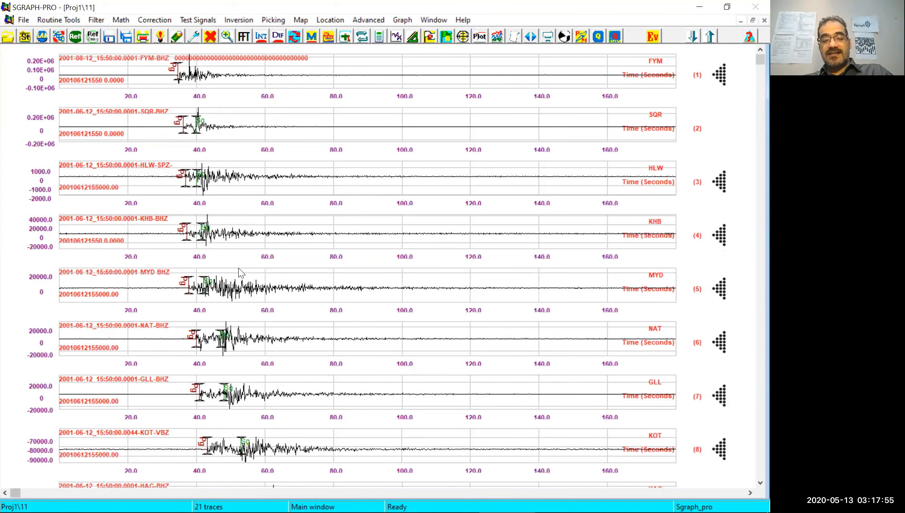
- Open the calculator from the math tools, then return to the trace window
{"action": "left_click", "coordinate": [117, 19]}
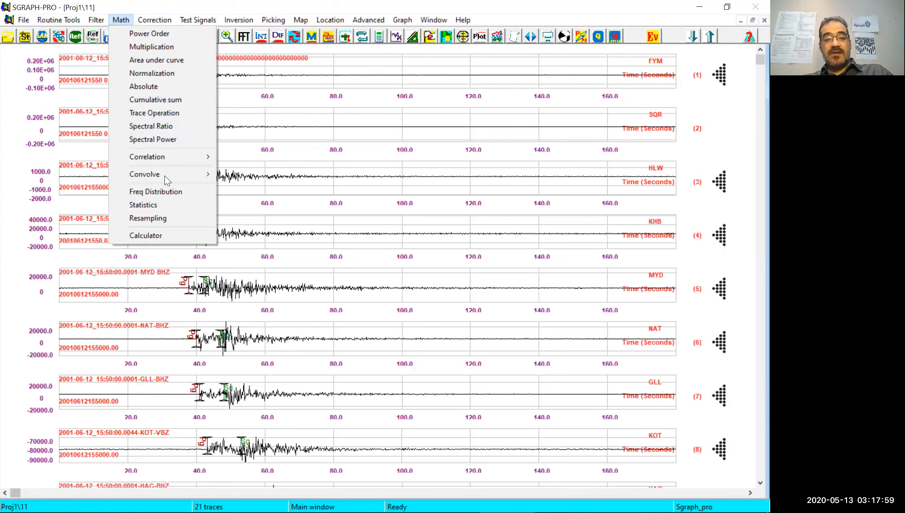
{"action": "left_click", "coordinate": [168, 237]}
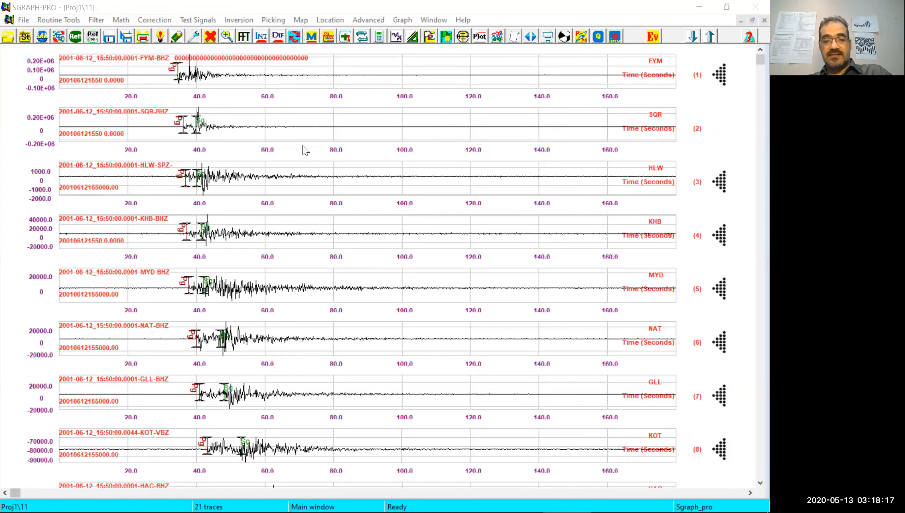
{"action": "left_click", "coordinate": [295, 159]}
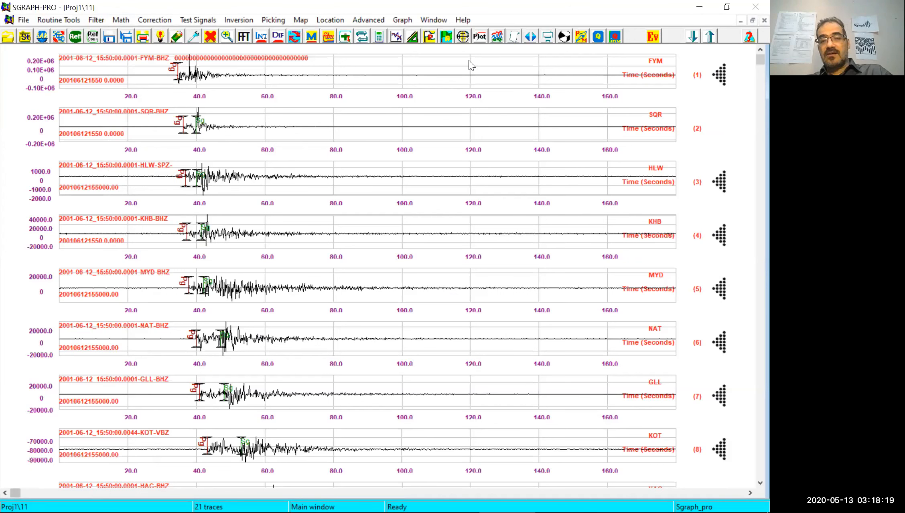